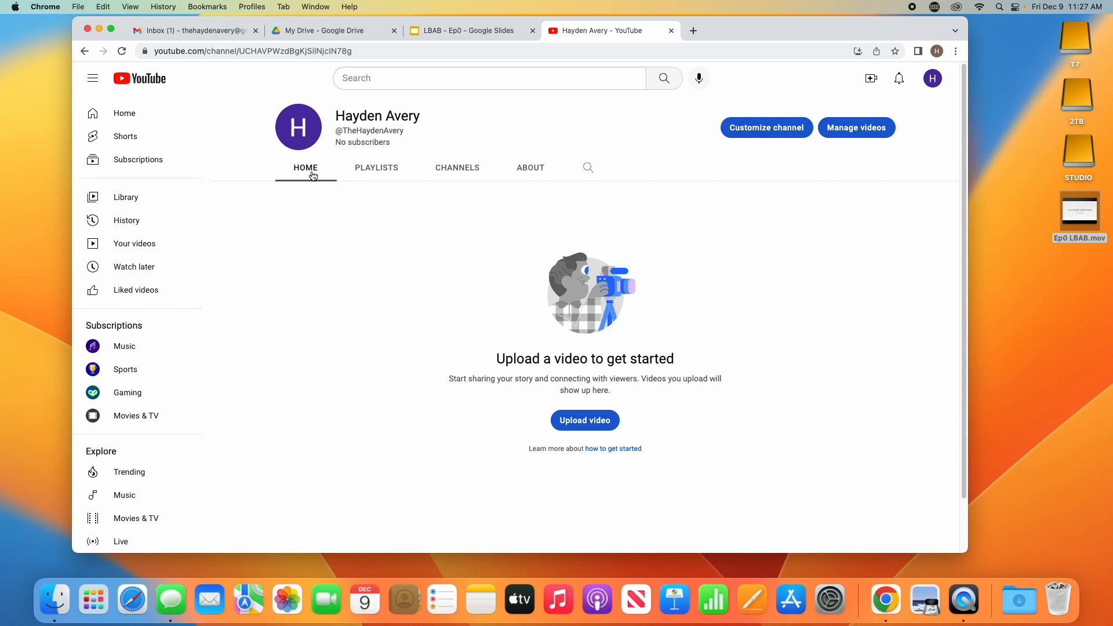
Browse the channel's Playlists, Channels and About pages
click(393, 179)
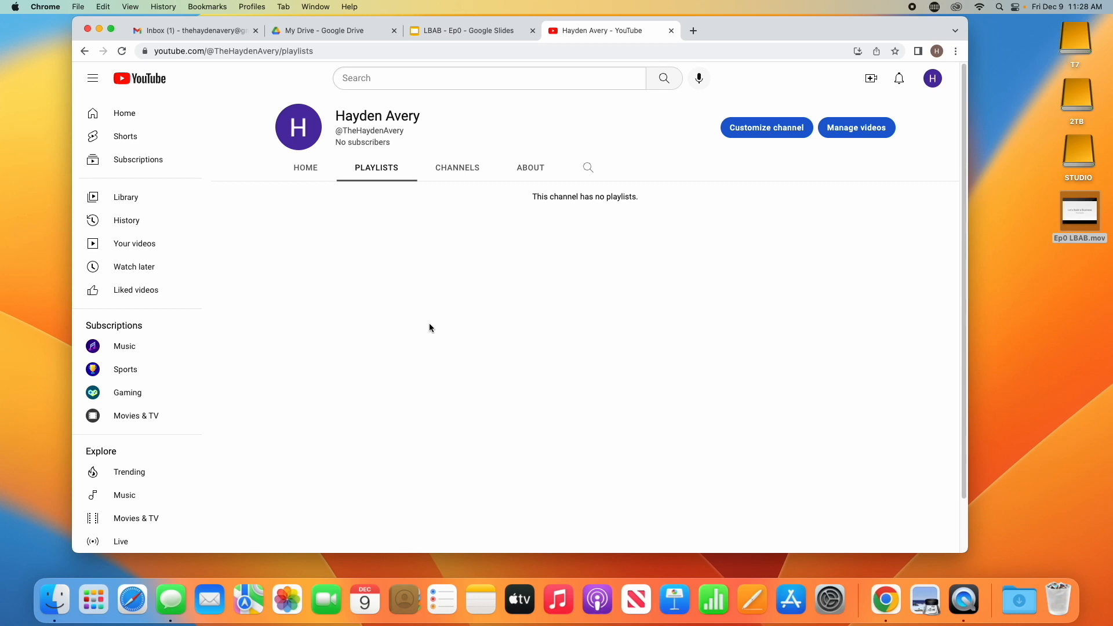
click(444, 171)
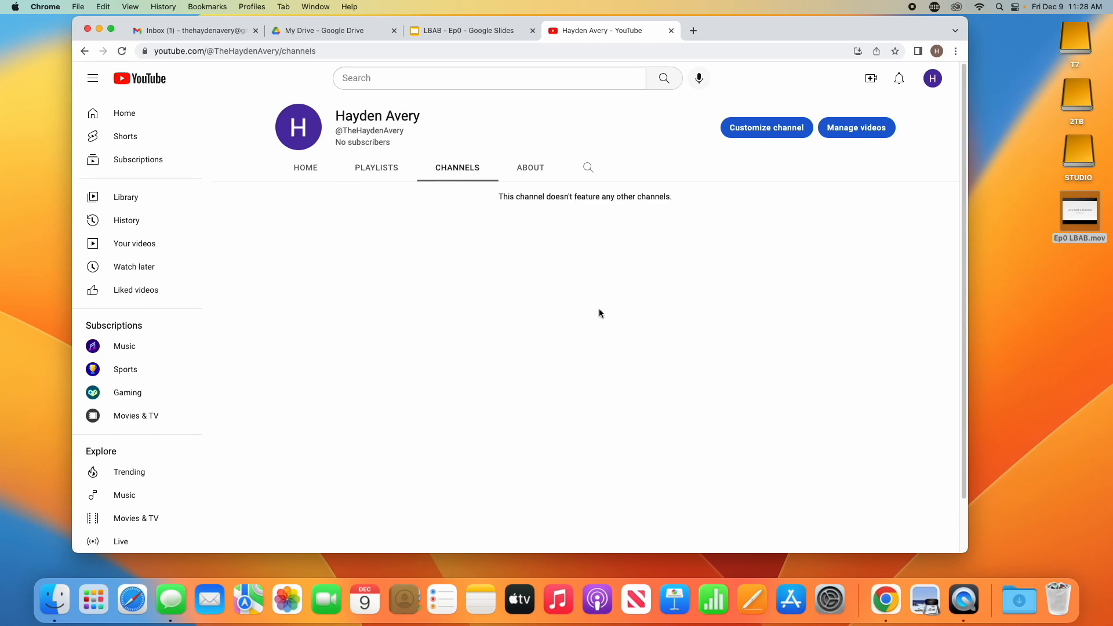
click(528, 176)
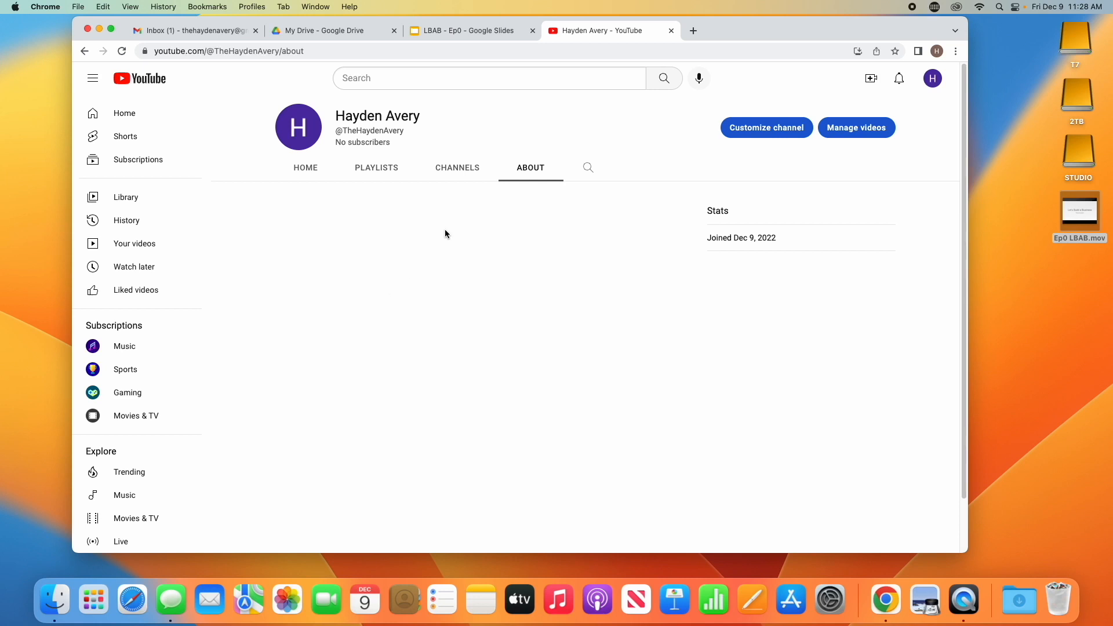
Open channel customization in YouTube Studio and dismiss the welcome screen and tip popups
click(778, 134)
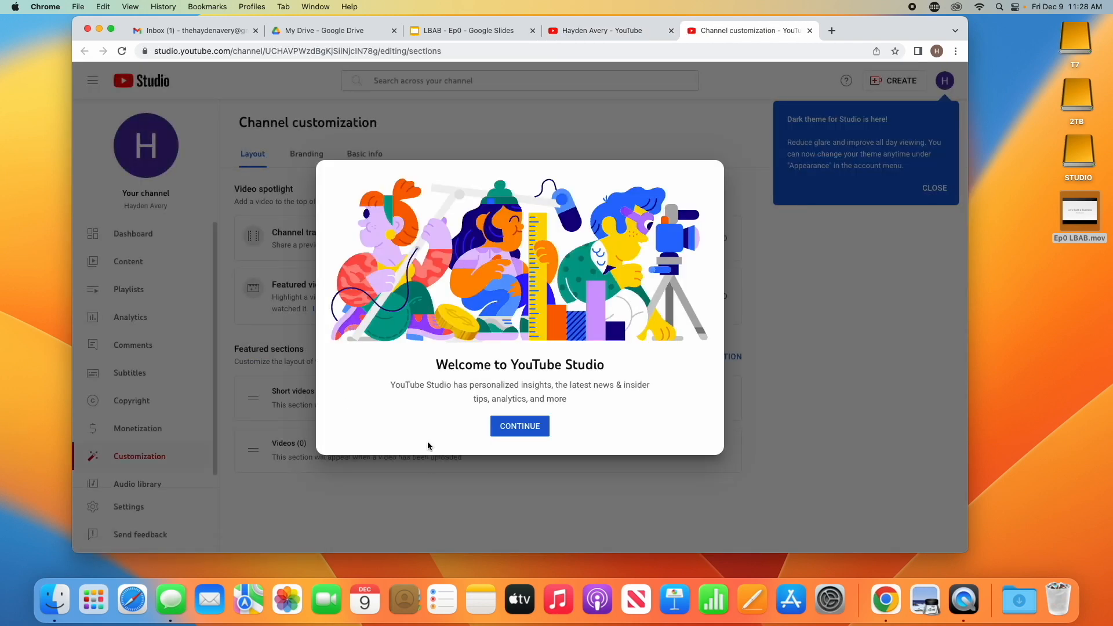
click(514, 429)
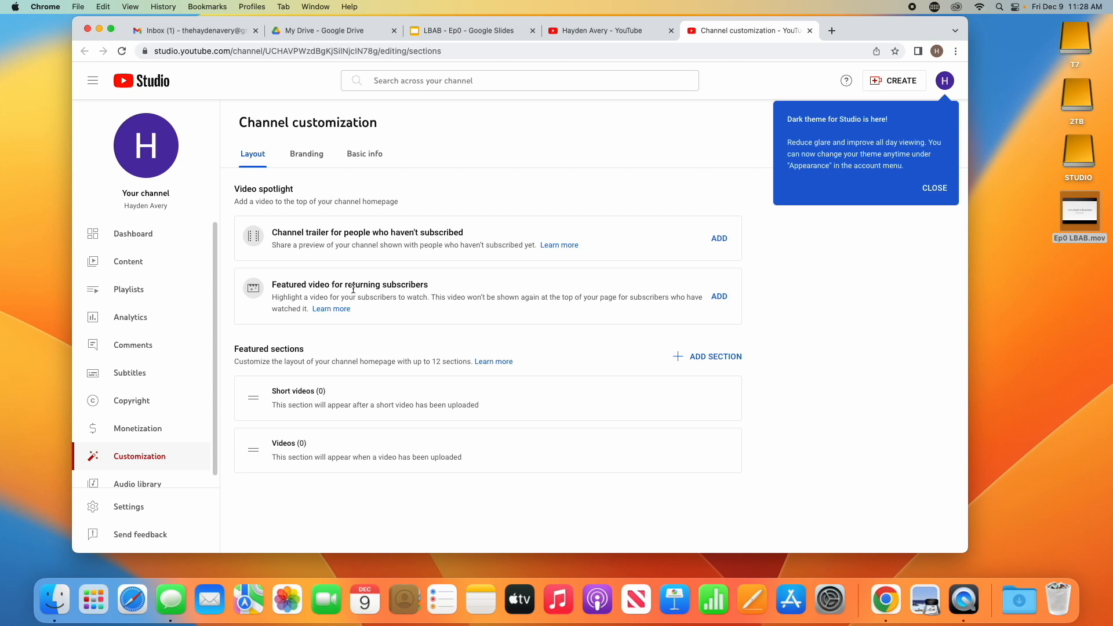
click(946, 194)
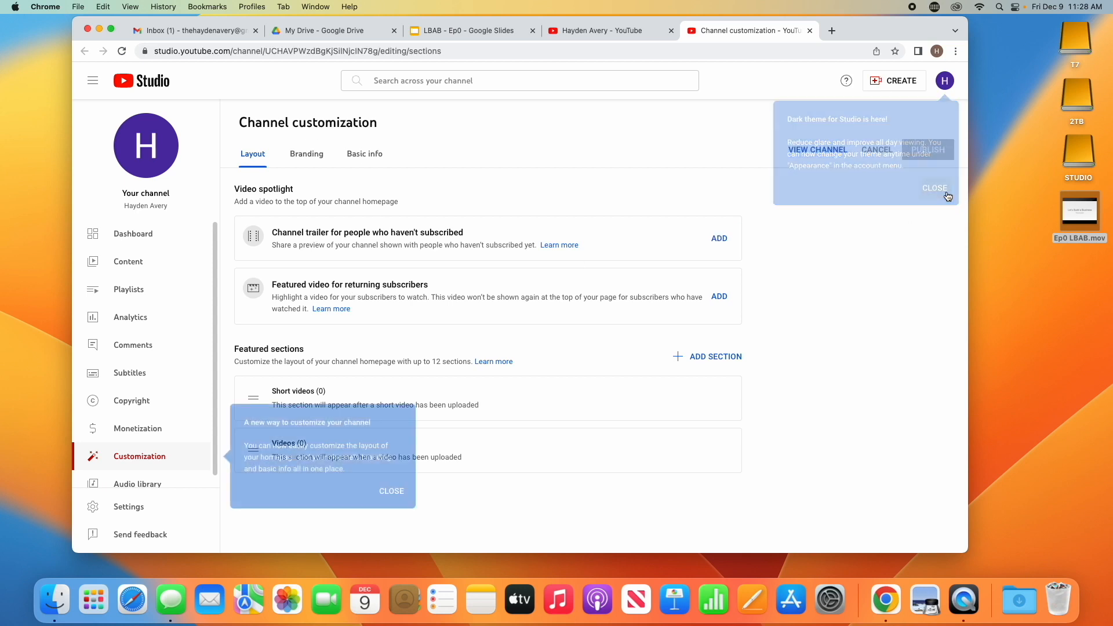
click(400, 493)
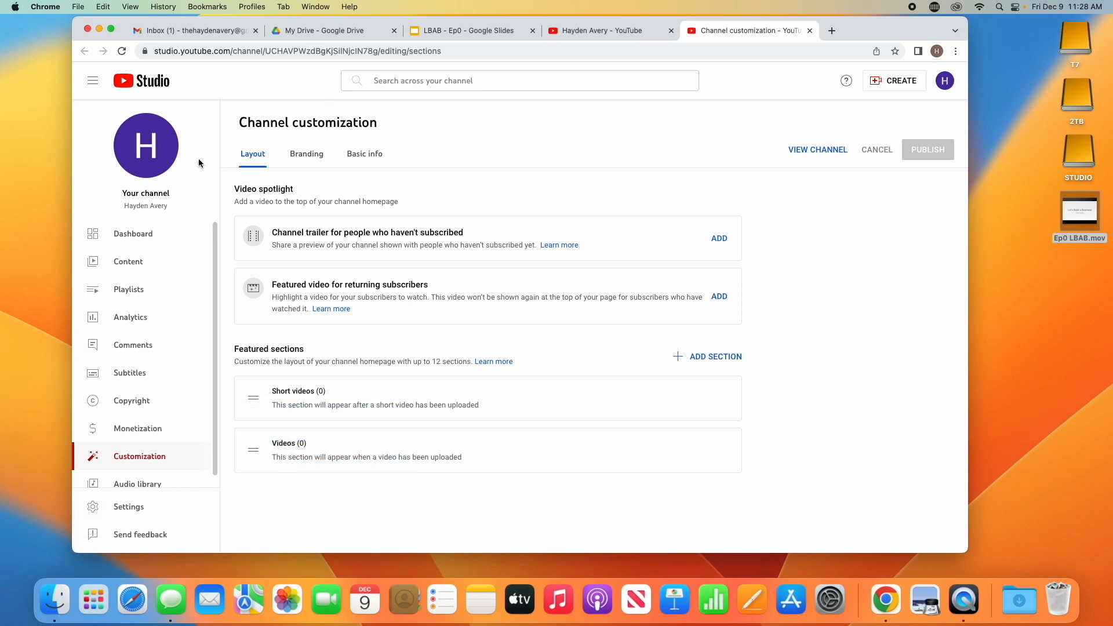
click(310, 161)
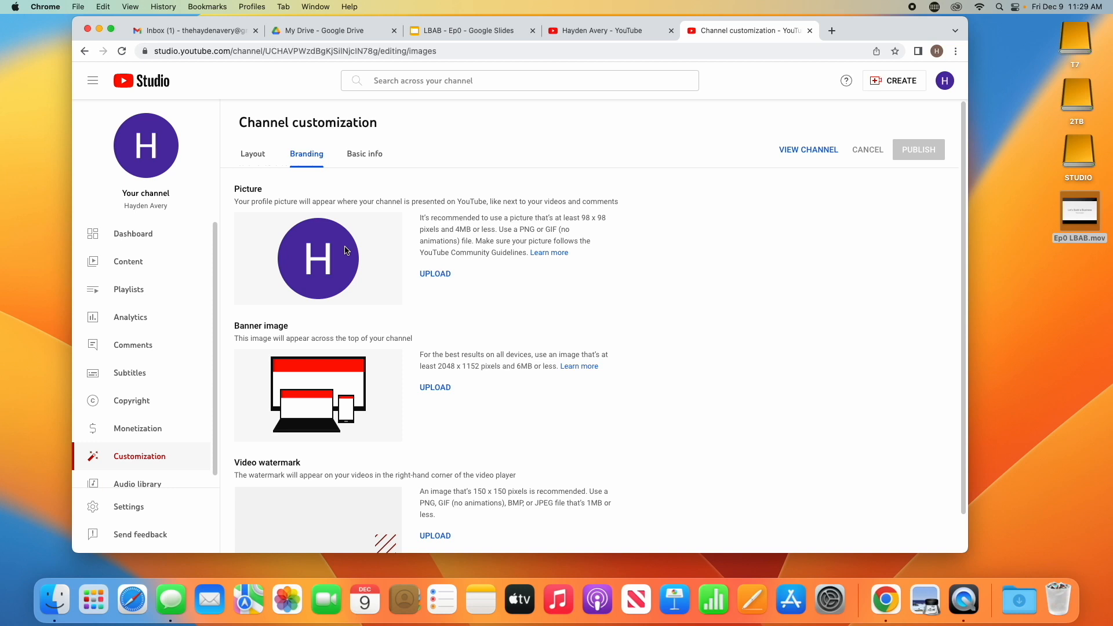
click(429, 275)
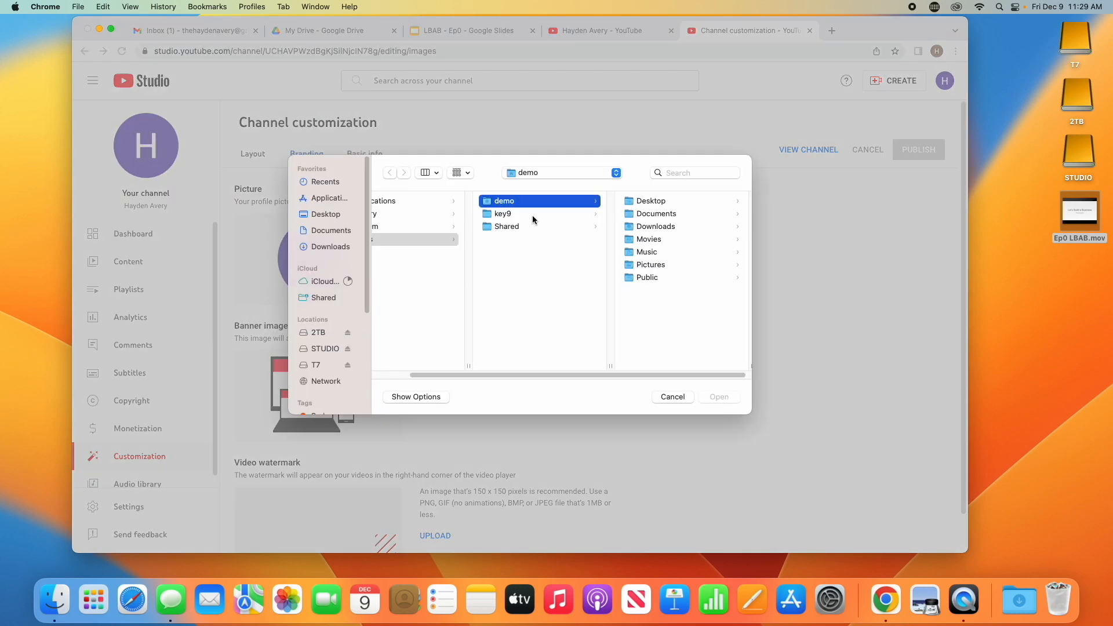
click(531, 214)
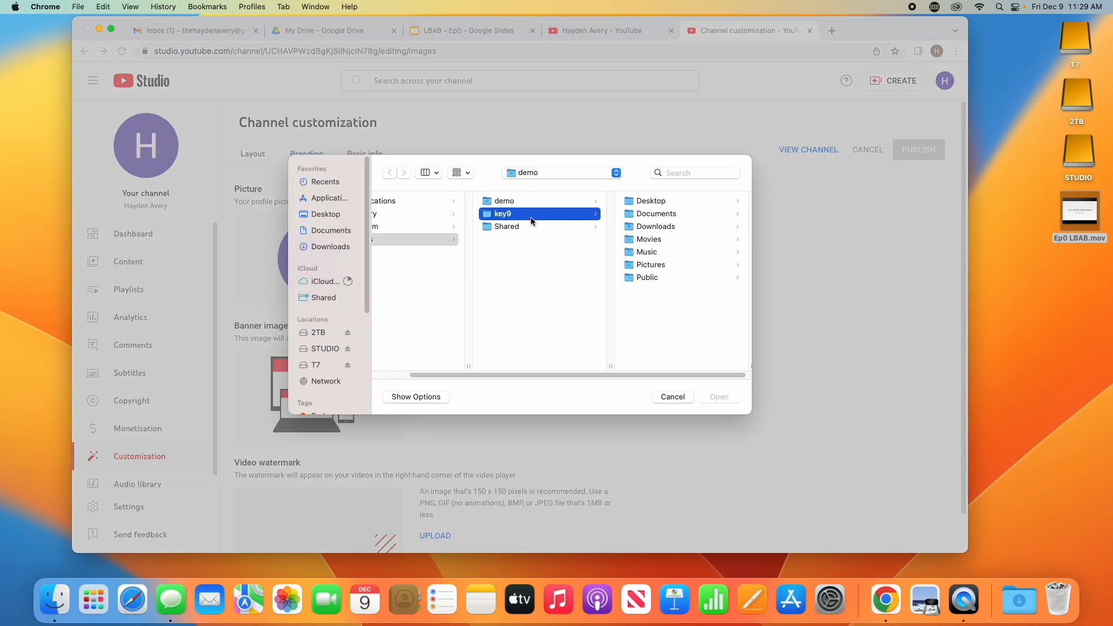
click(529, 226)
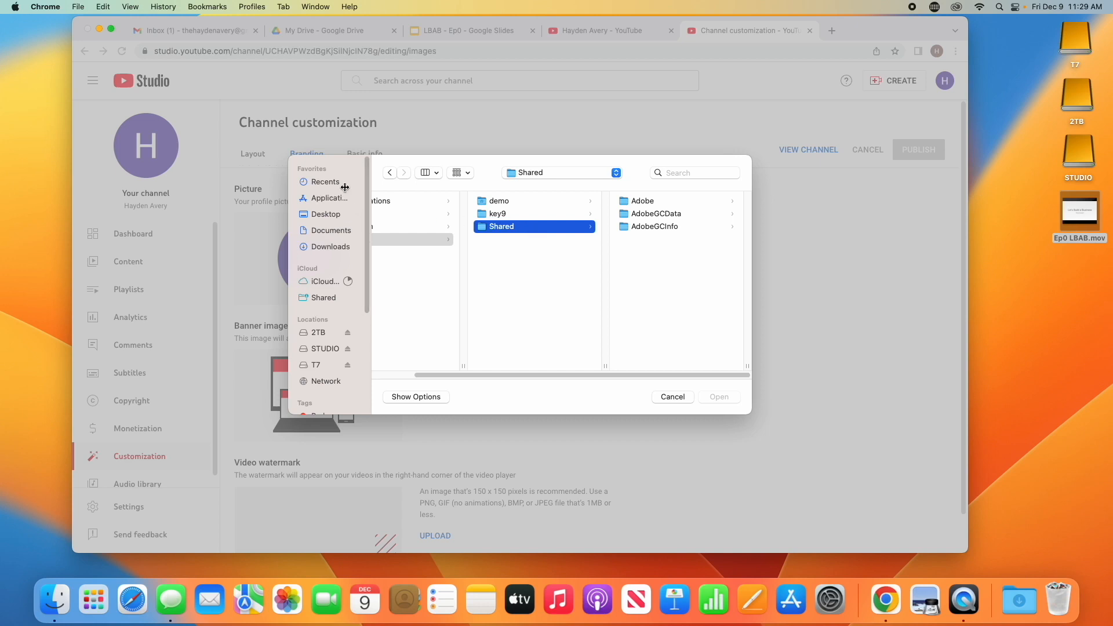
click(659, 397)
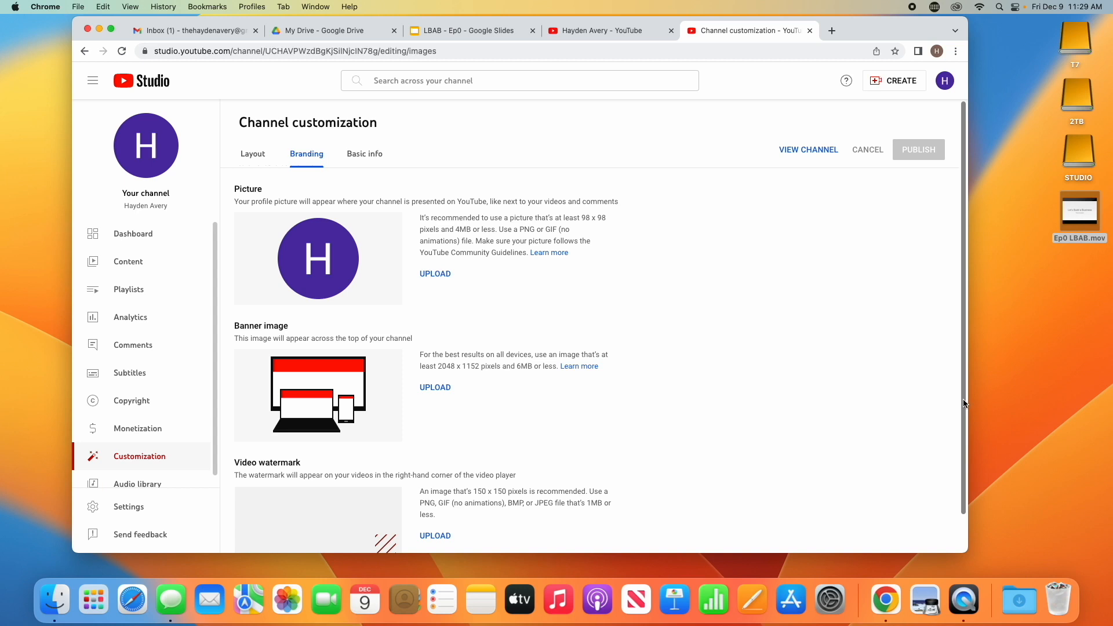
Write the channel description "This is the YouTube channel for [owner's name]. Watch as we grow our brand, and build a business!" in Basic info
drag(967, 452, 967, 488)
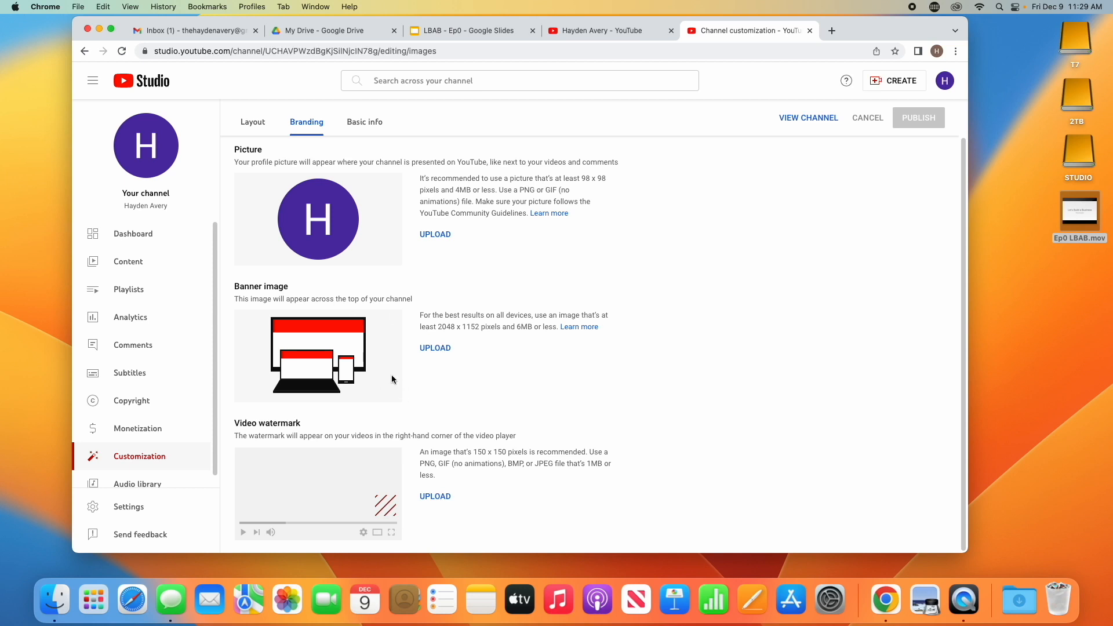
click(359, 122)
click(330, 372)
text(Th)
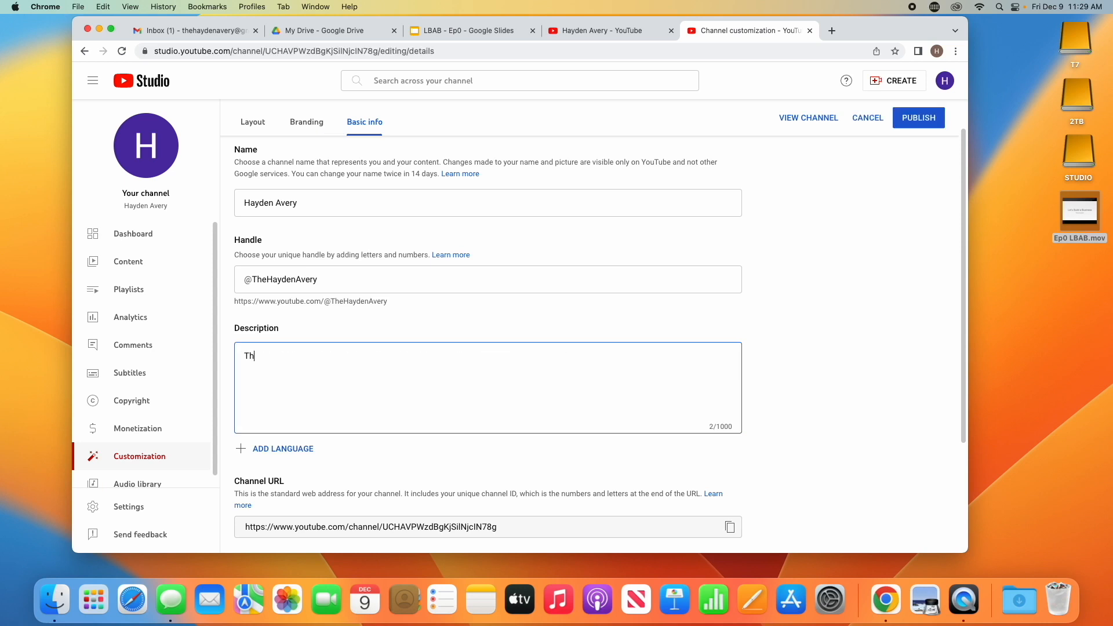
text(is is the YouTube channel for )
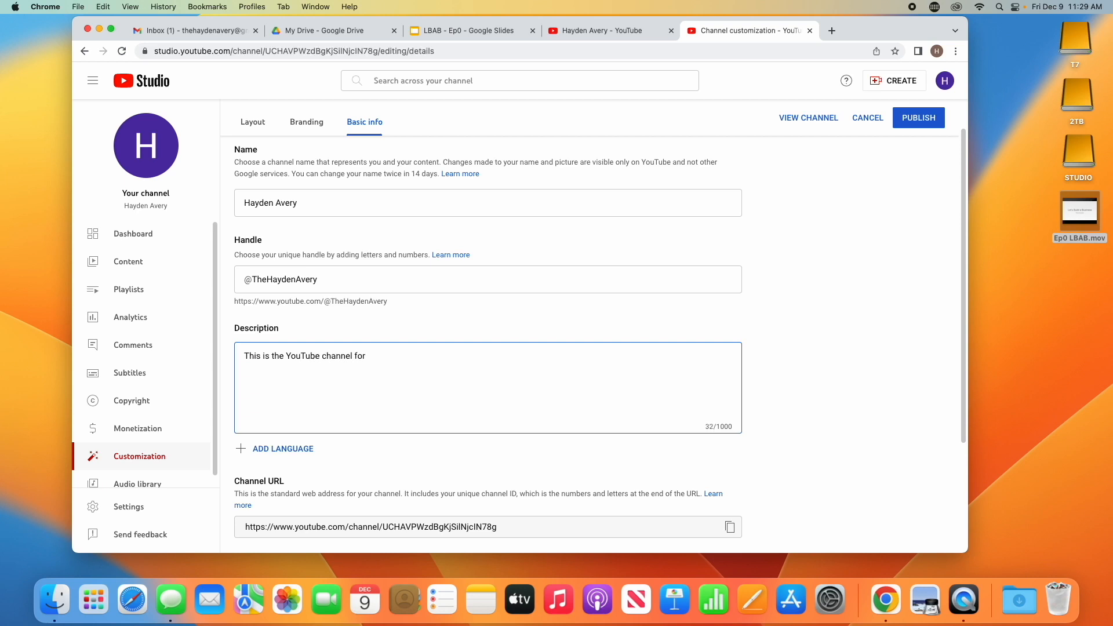
text(The Ha)
key(BackSpace)
key(BackSpace)
key(BackSpace)
key(BackSpace)
text(Hayden Avery. Watch as we grow ou)
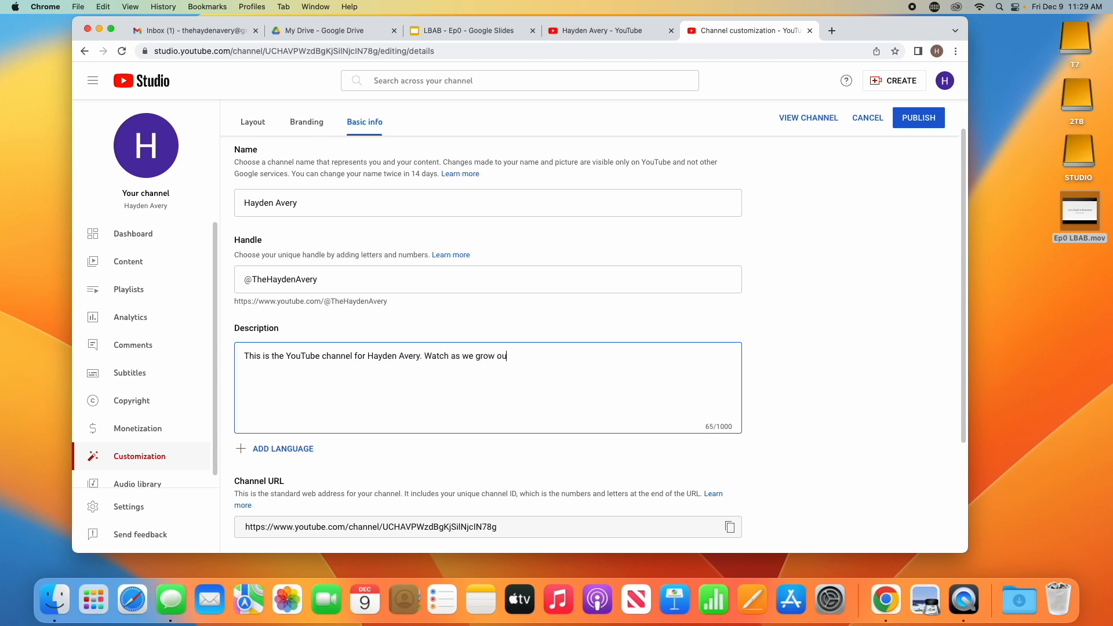
text(r brand, and build a business!)
Fill in the contact e-mail address for business inquiries
scroll(385, 413, down, 5)
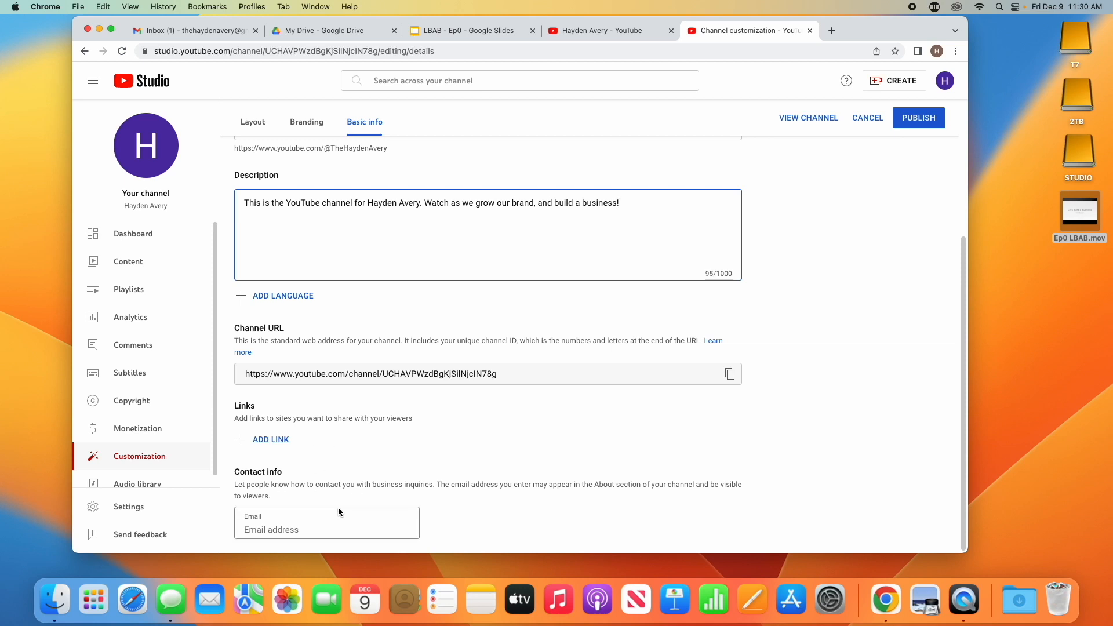
click(318, 523)
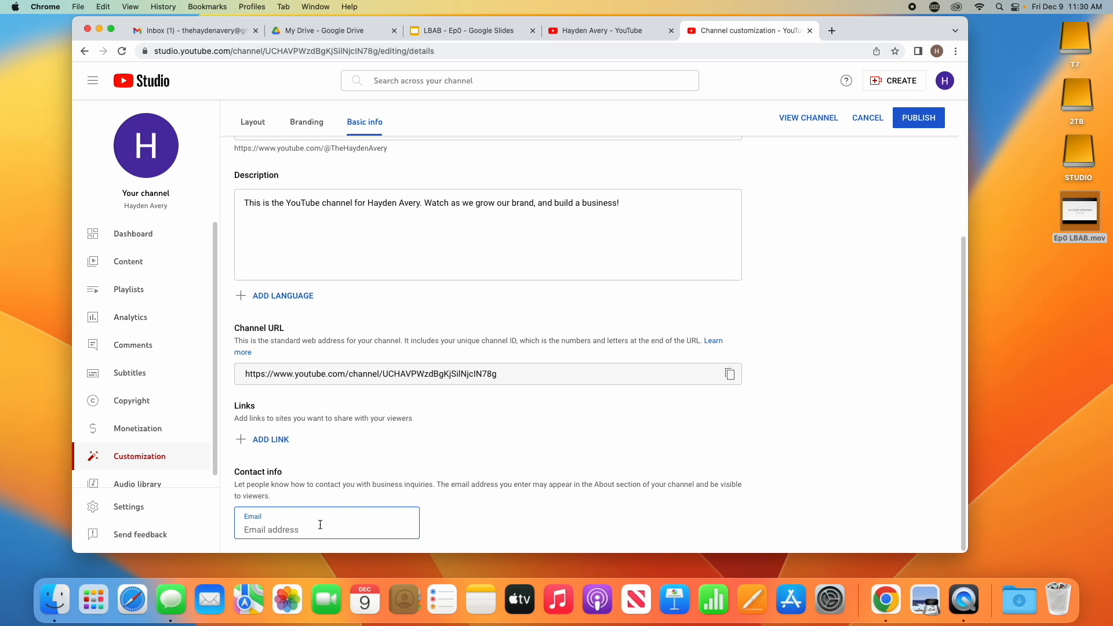
text(Hay)
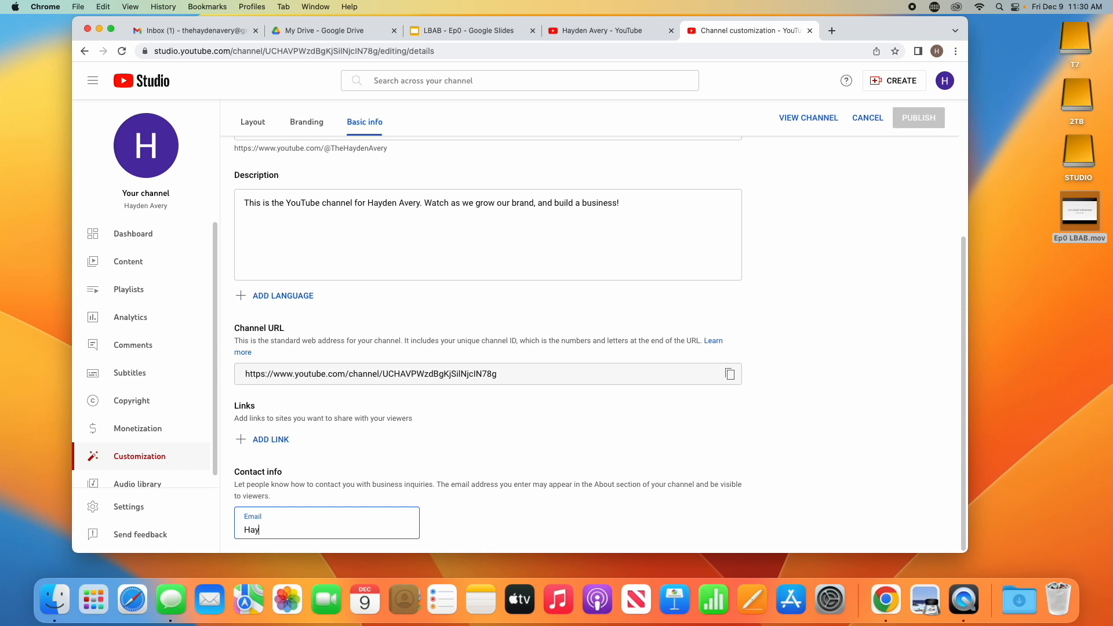
key(BackSpace)
key(BackSpace)
key(BackSpace)
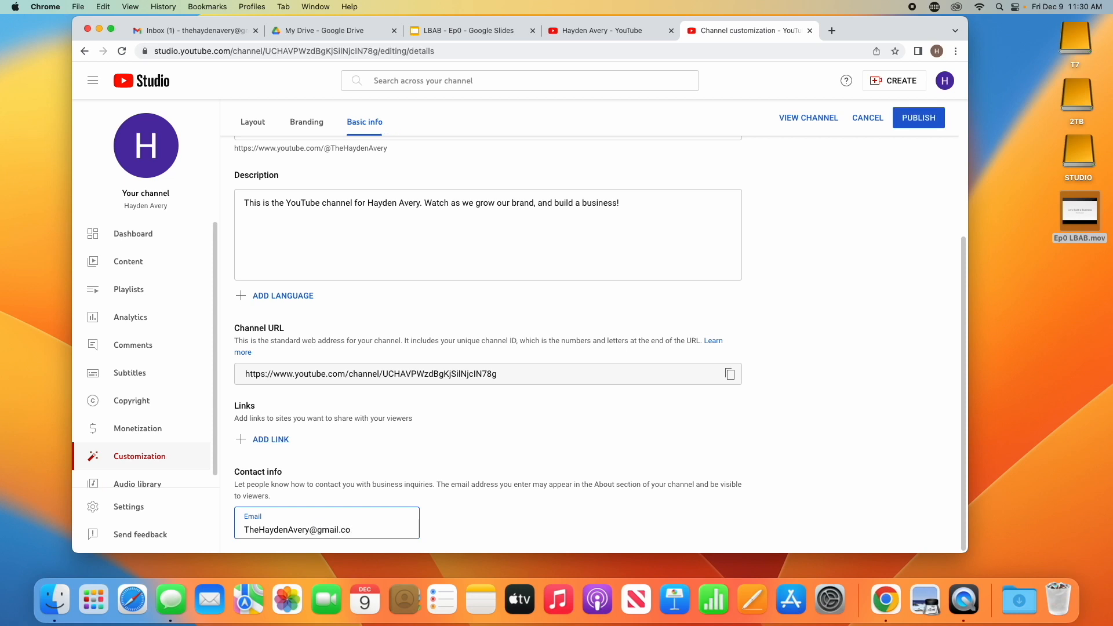
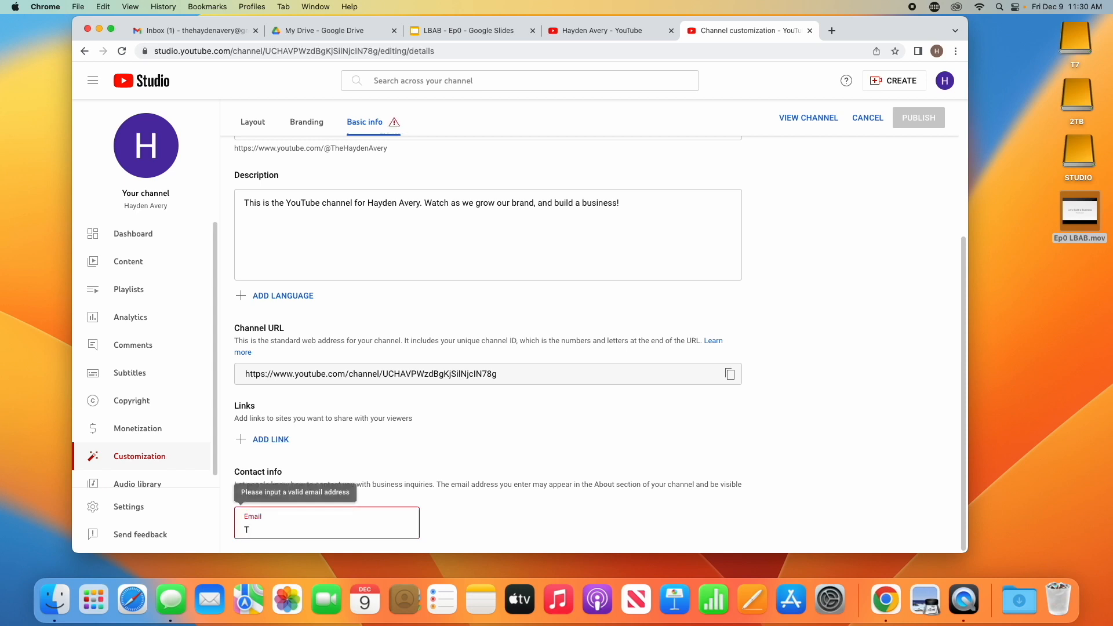
text(he)
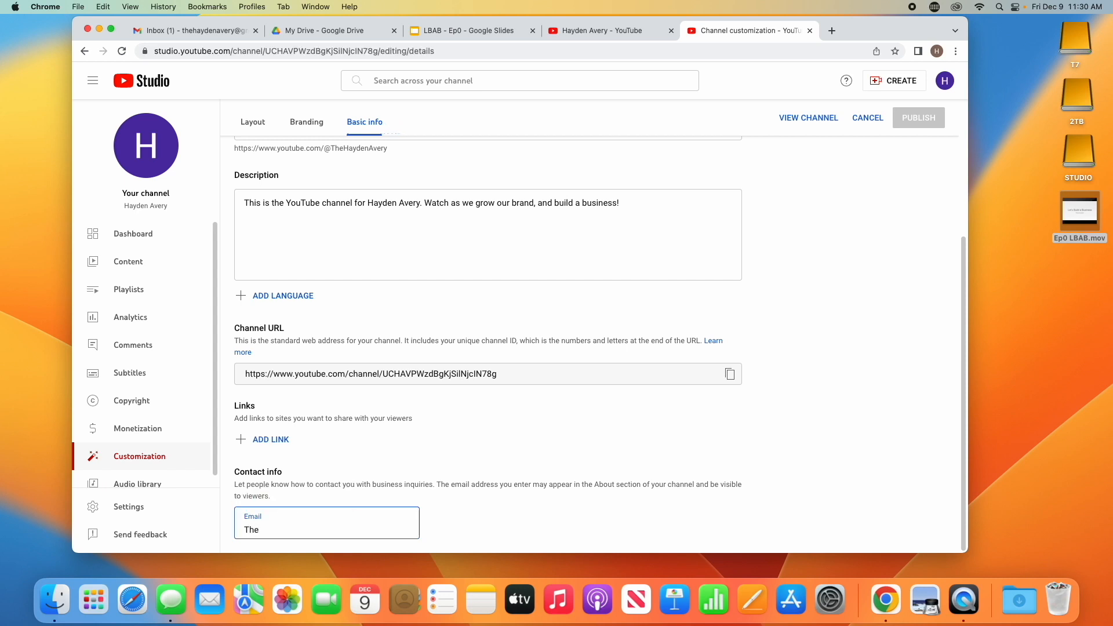
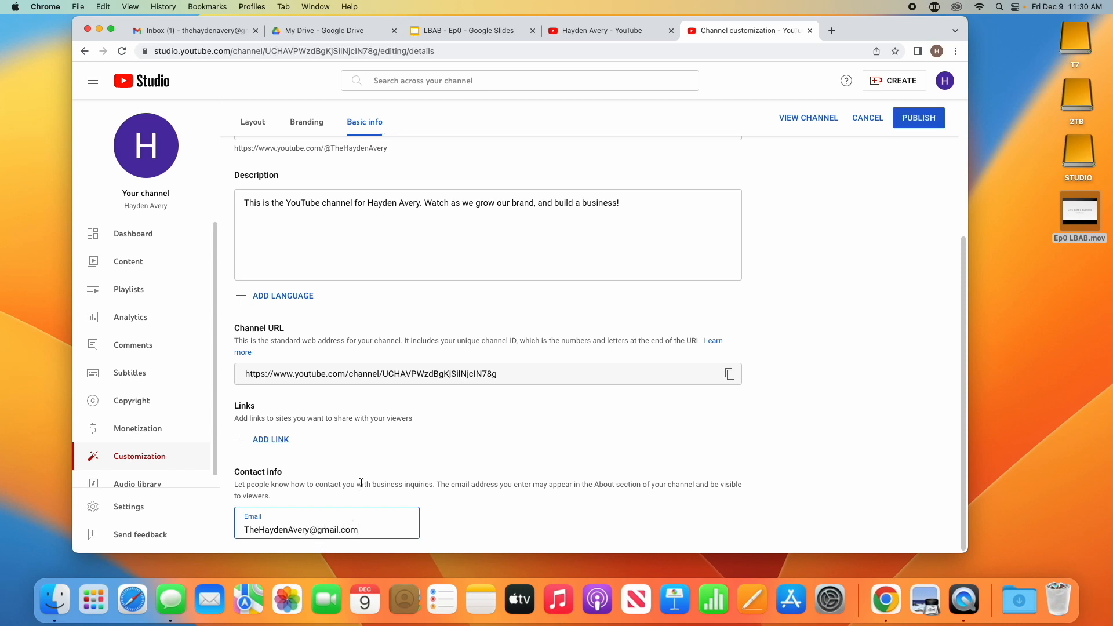
Publish the basic info changes to the channel
scroll(465, 432, up, 5)
scroll(466, 433, down, 3)
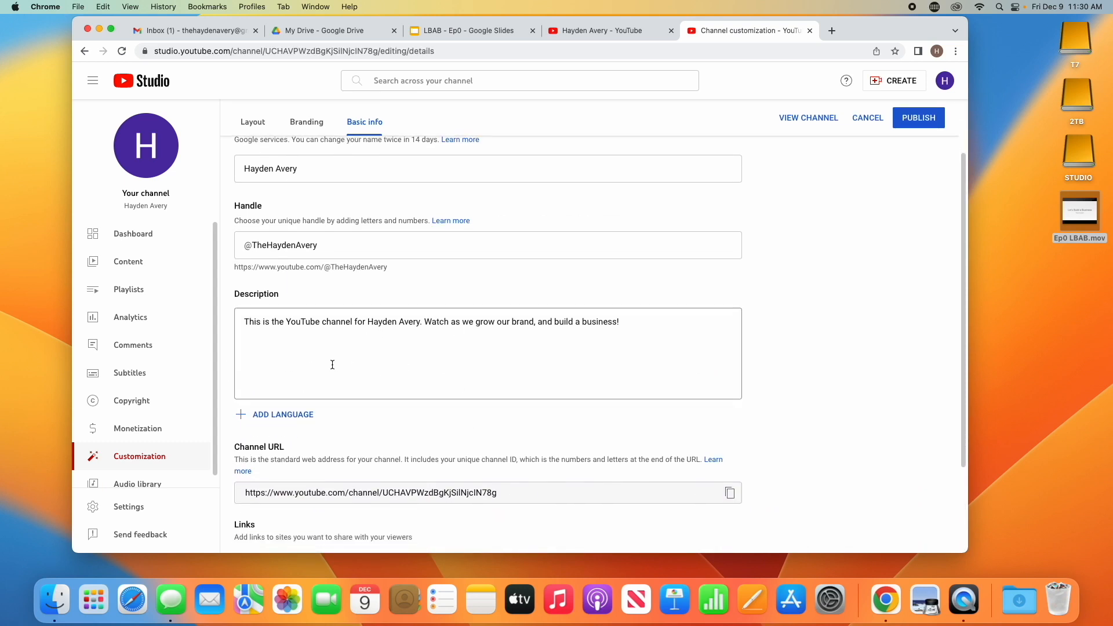
scroll(300, 244, up, 2)
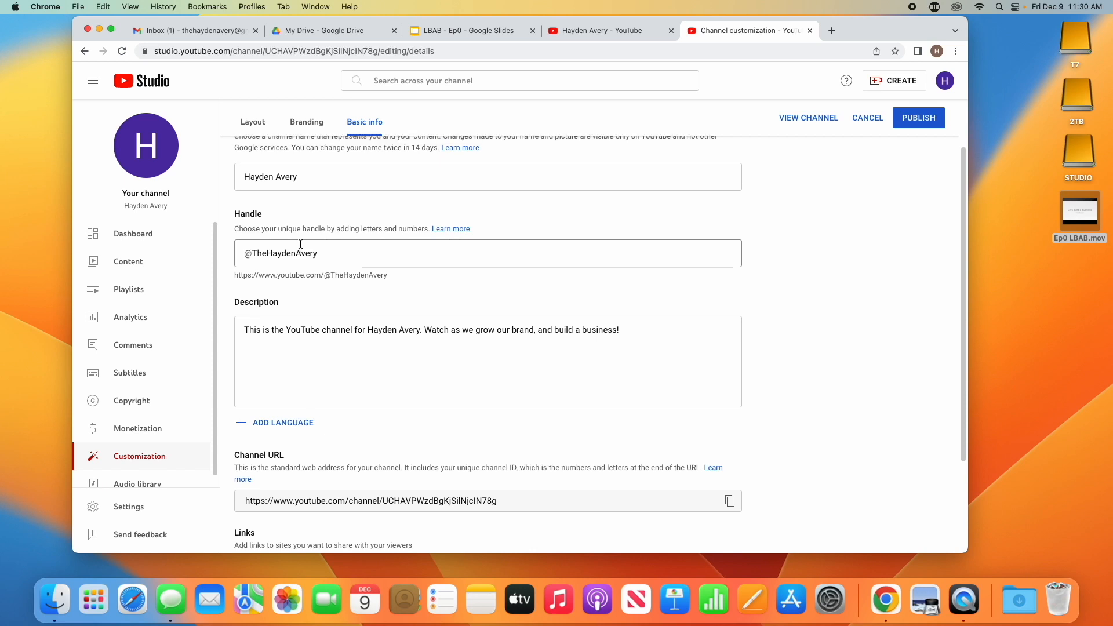
scroll(300, 242, down, 6)
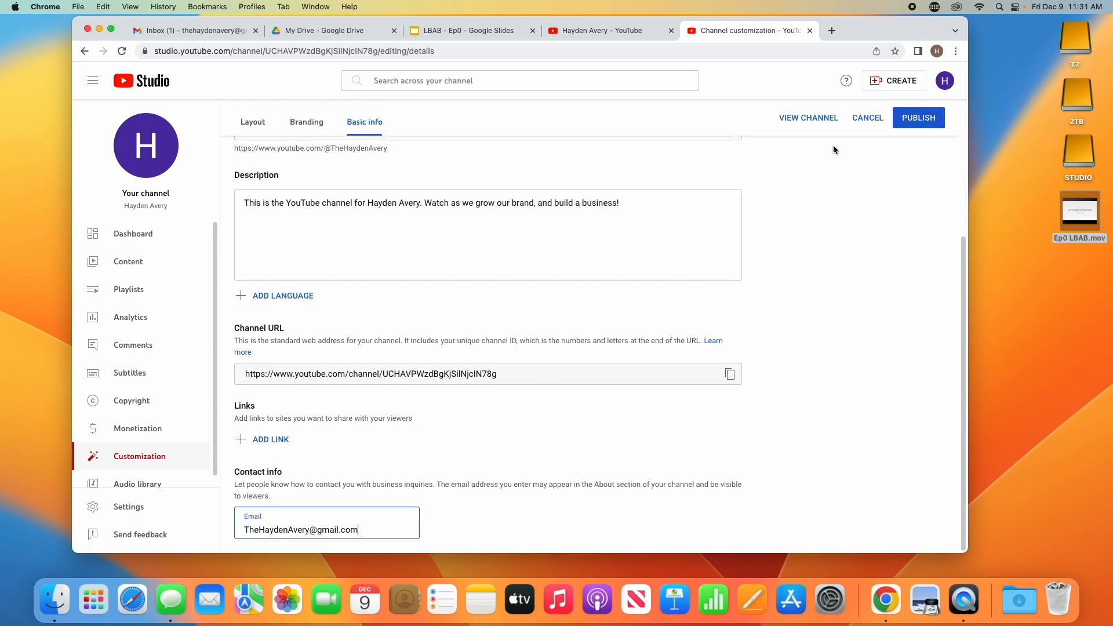
click(896, 122)
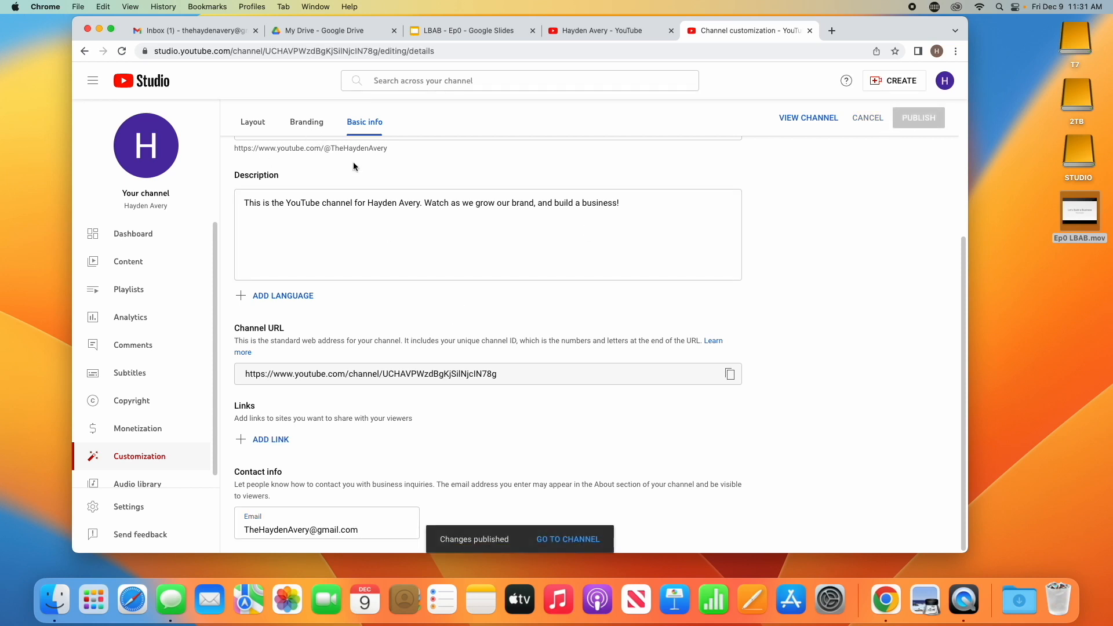
Launch iMovie from Launchpad and create a new Movie project
click(314, 128)
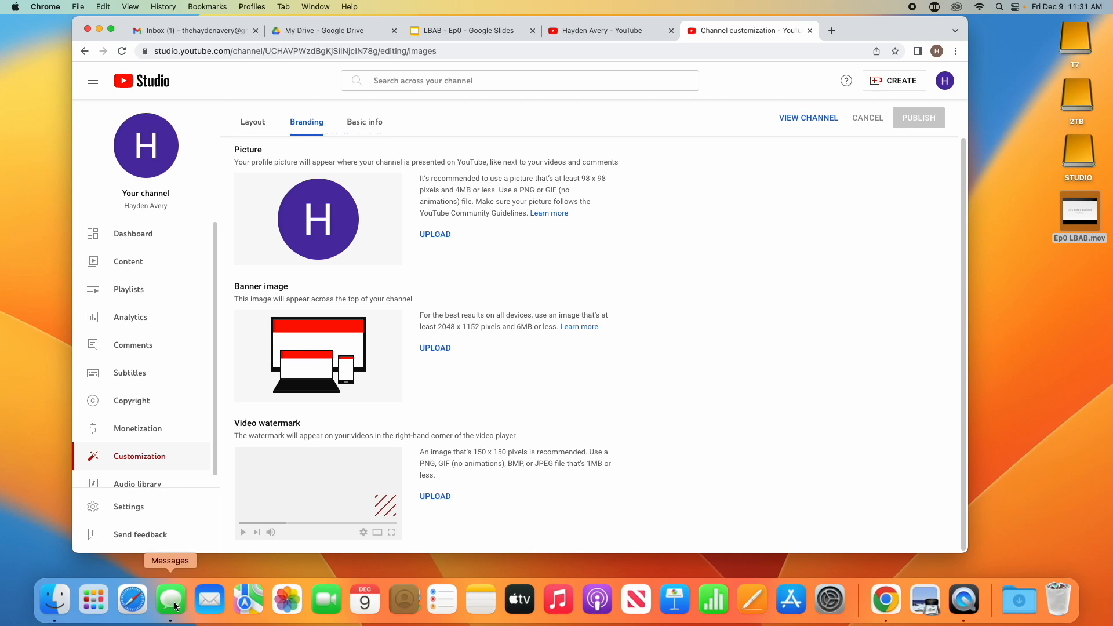
click(91, 601)
click(427, 605)
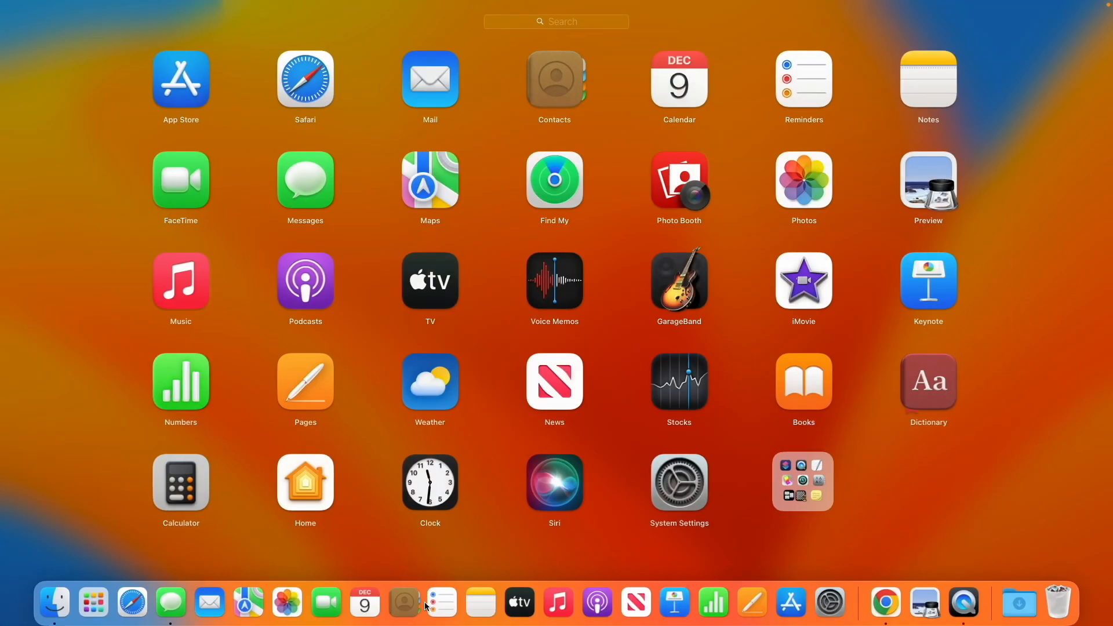
click(661, 295)
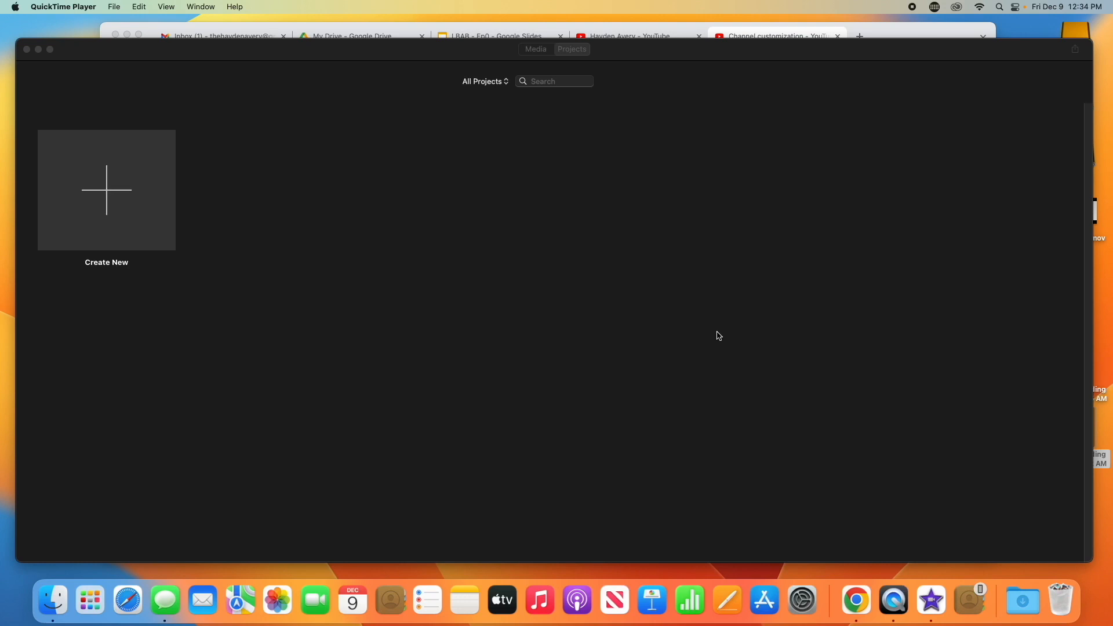
click(91, 603)
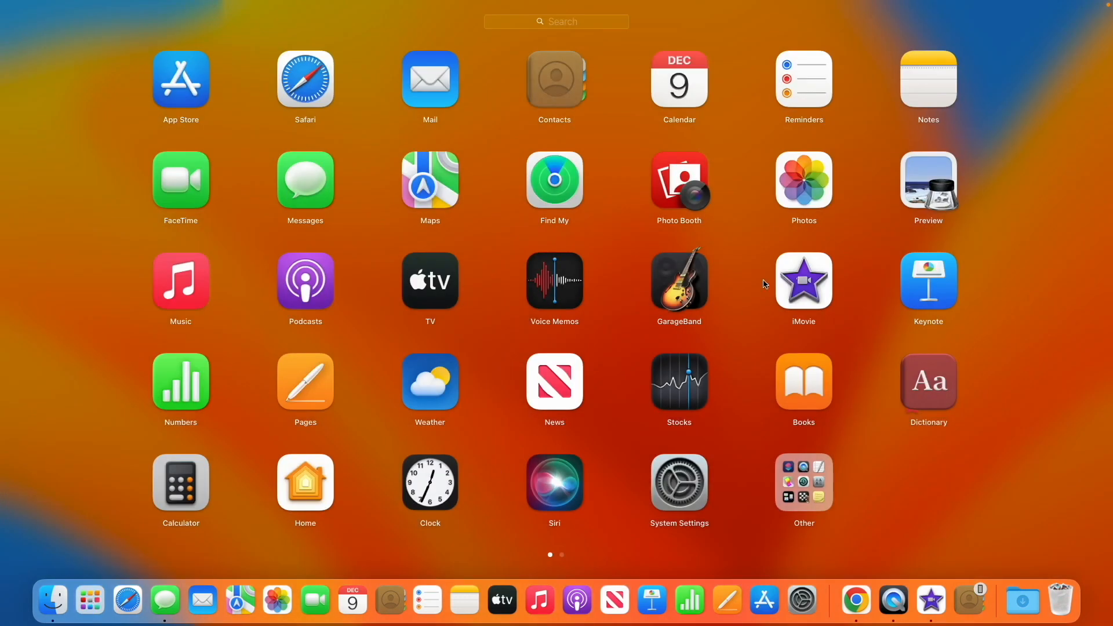
click(809, 306)
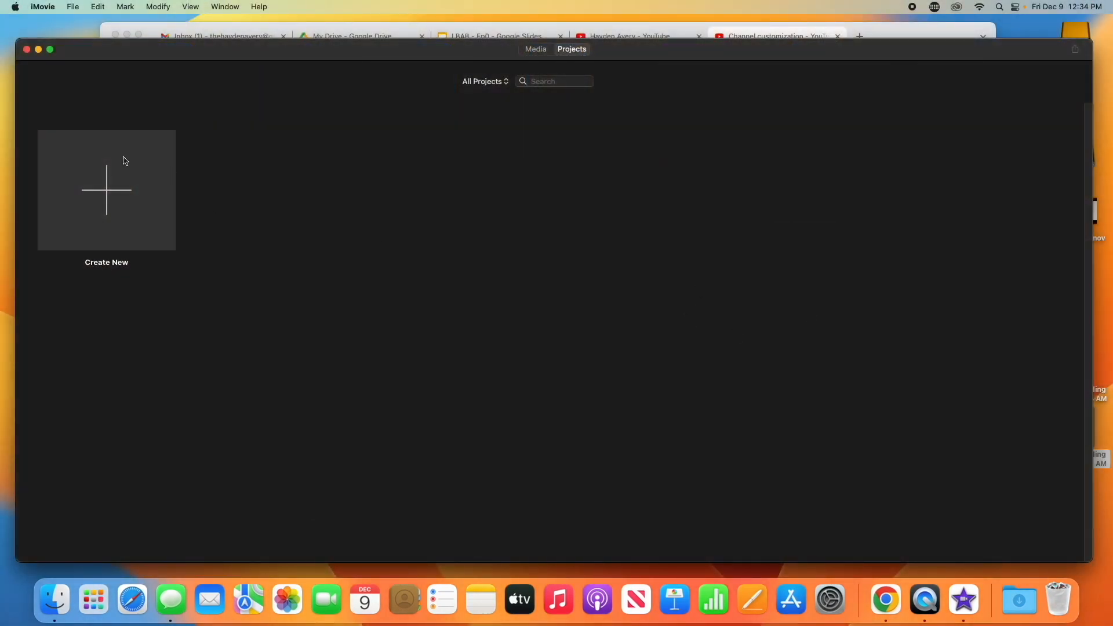
click(102, 204)
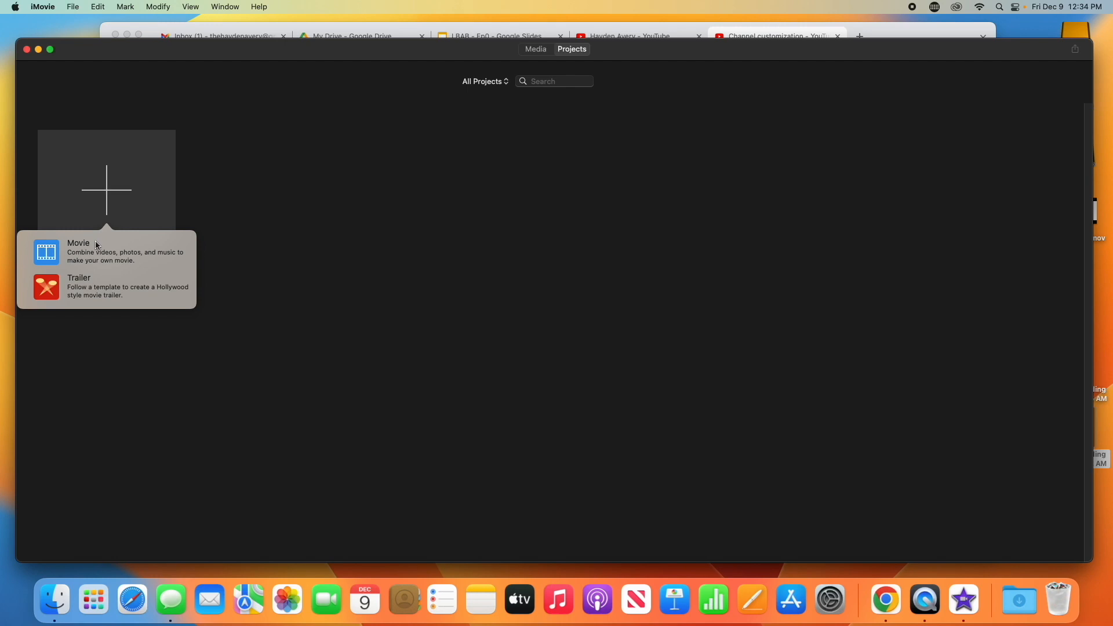
click(97, 244)
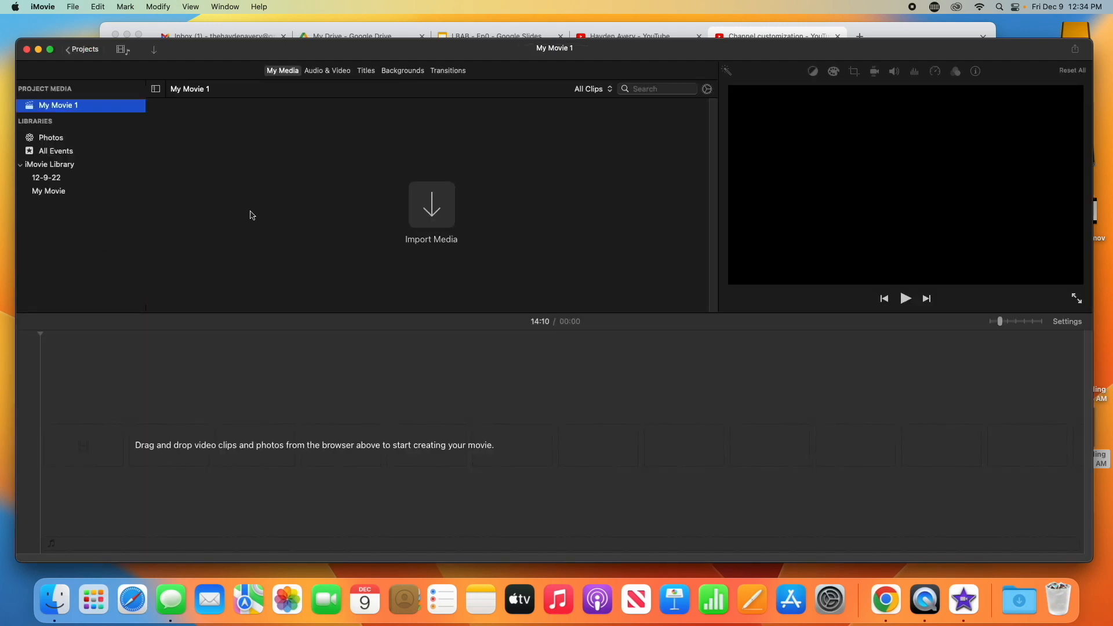
Import the Ep0 LBAB.mov recording from the Desktop into the project media
click(433, 206)
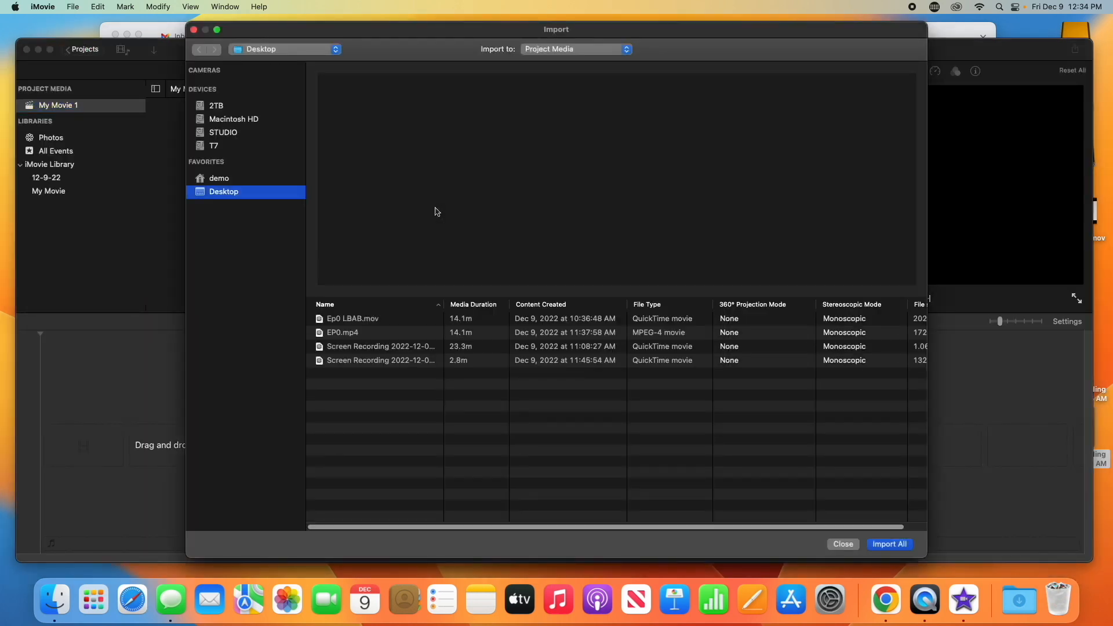
click(361, 321)
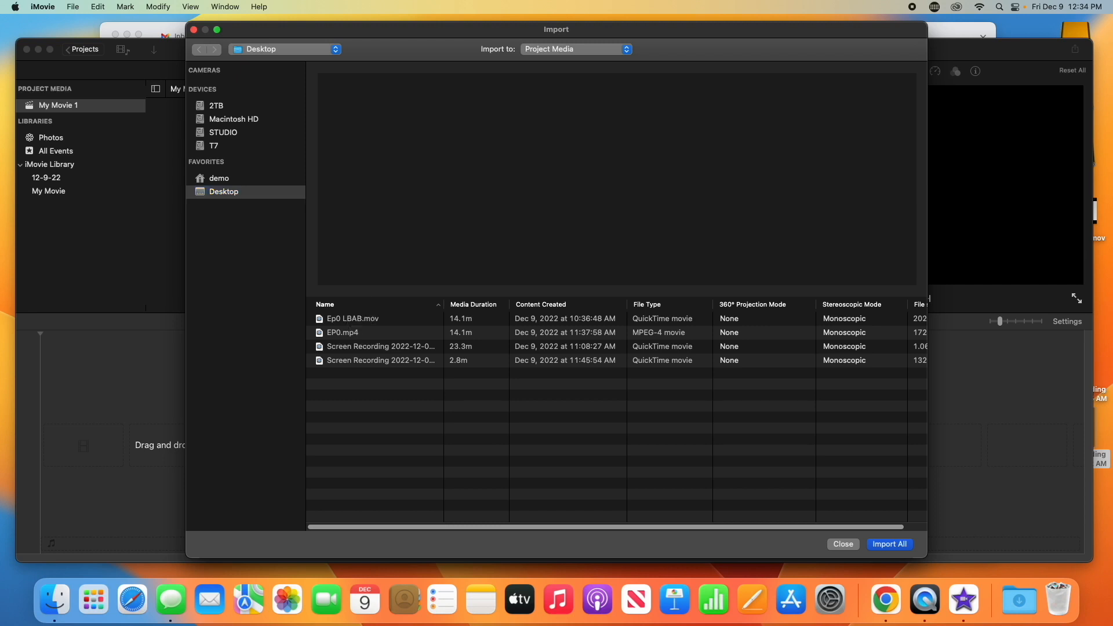
click(871, 546)
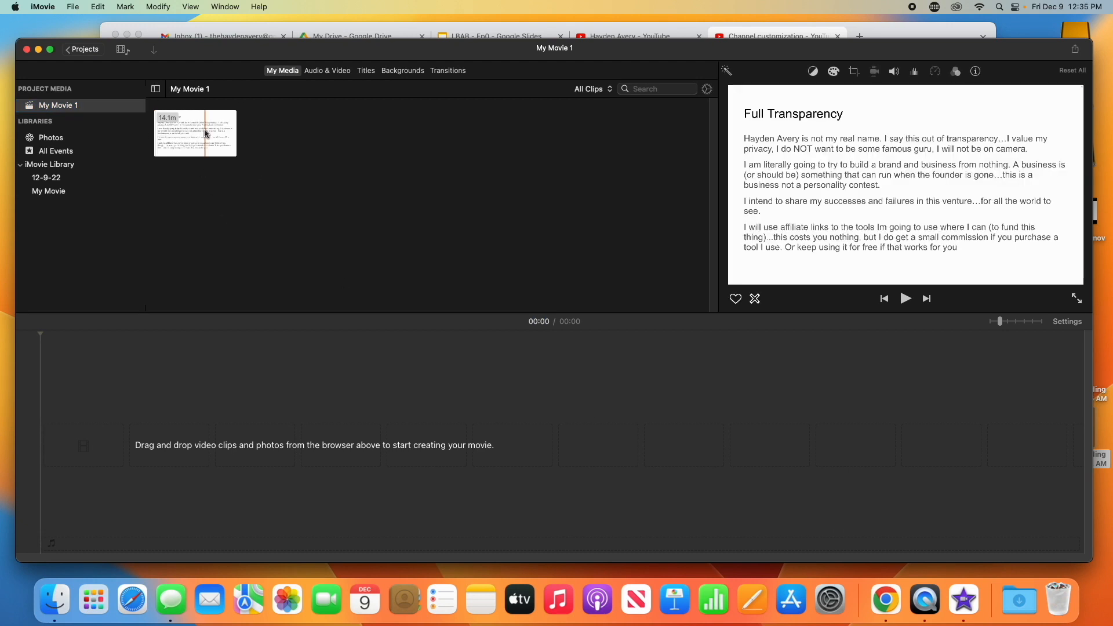
Add the imported clip to the timeline and zoom in on it
drag(202, 134, 176, 428)
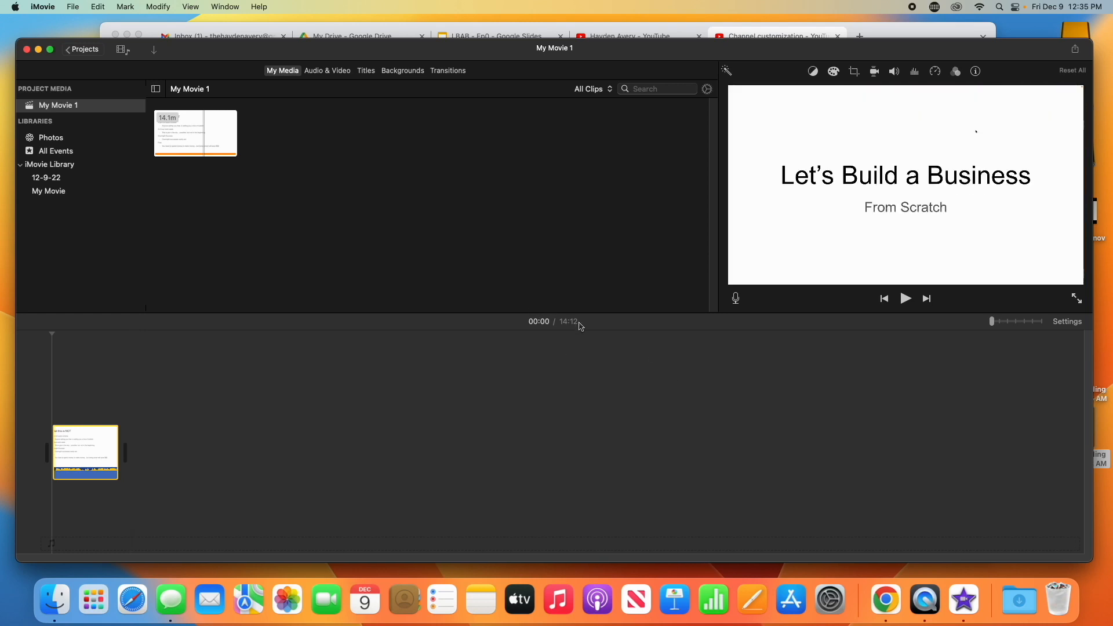
drag(992, 322, 1023, 322)
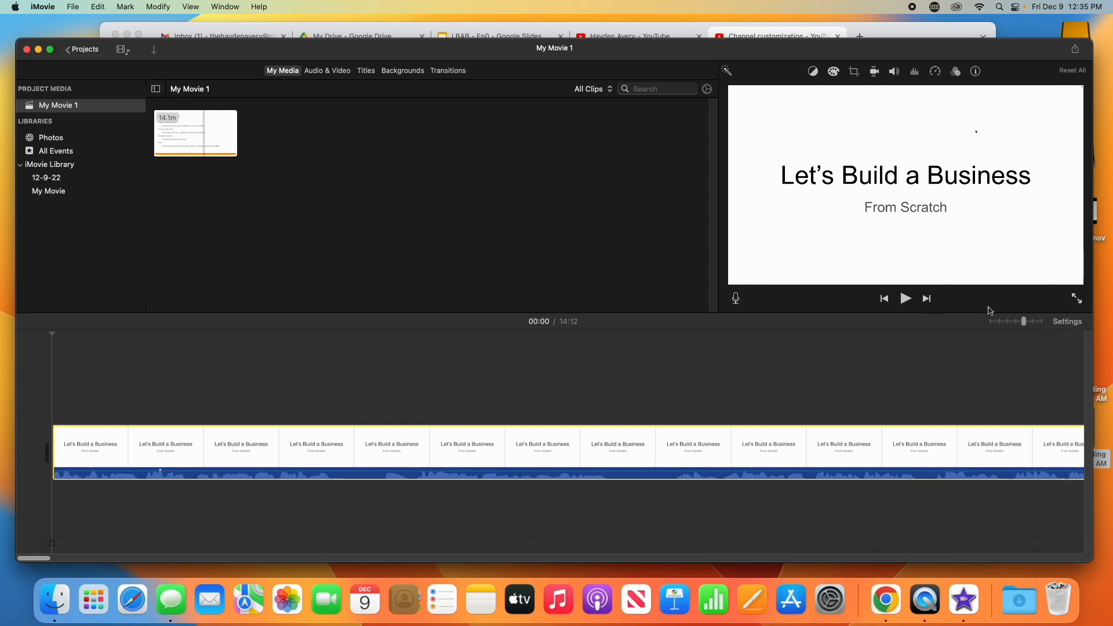
drag(1025, 326, 1040, 322)
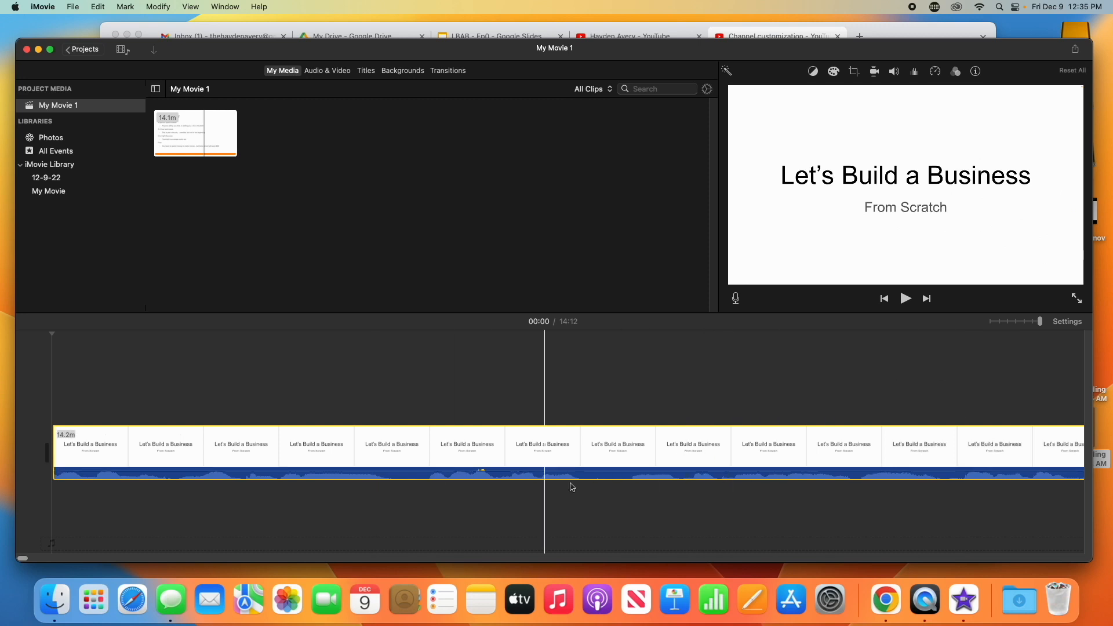
Select the final segment at the end of the clip in the timeline and delete it
drag(22, 564, 44, 546)
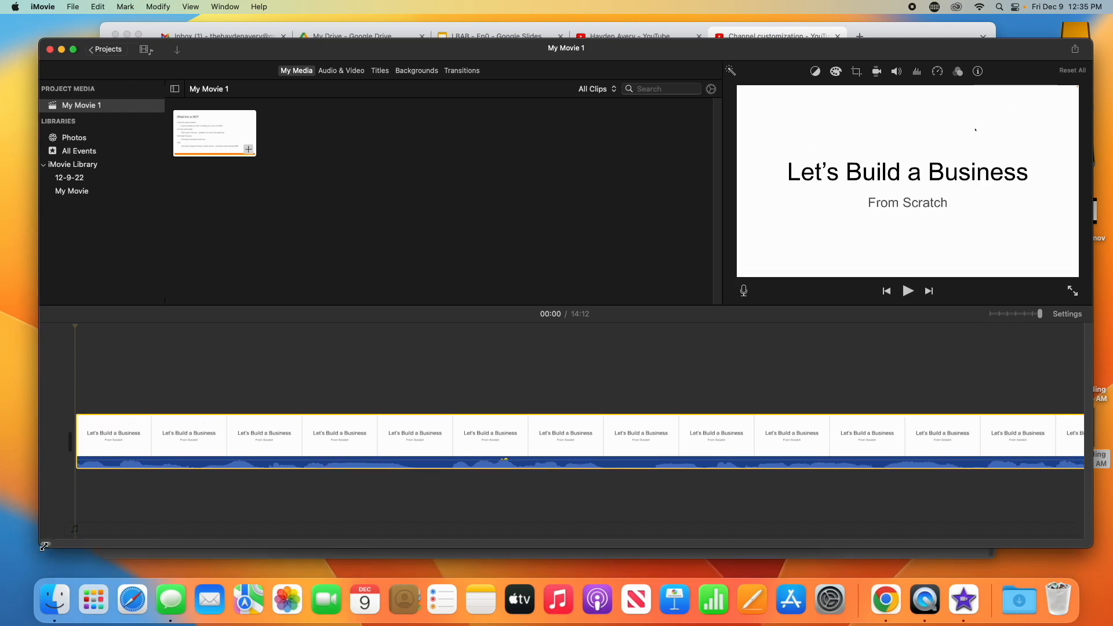
drag(145, 538, 1073, 551)
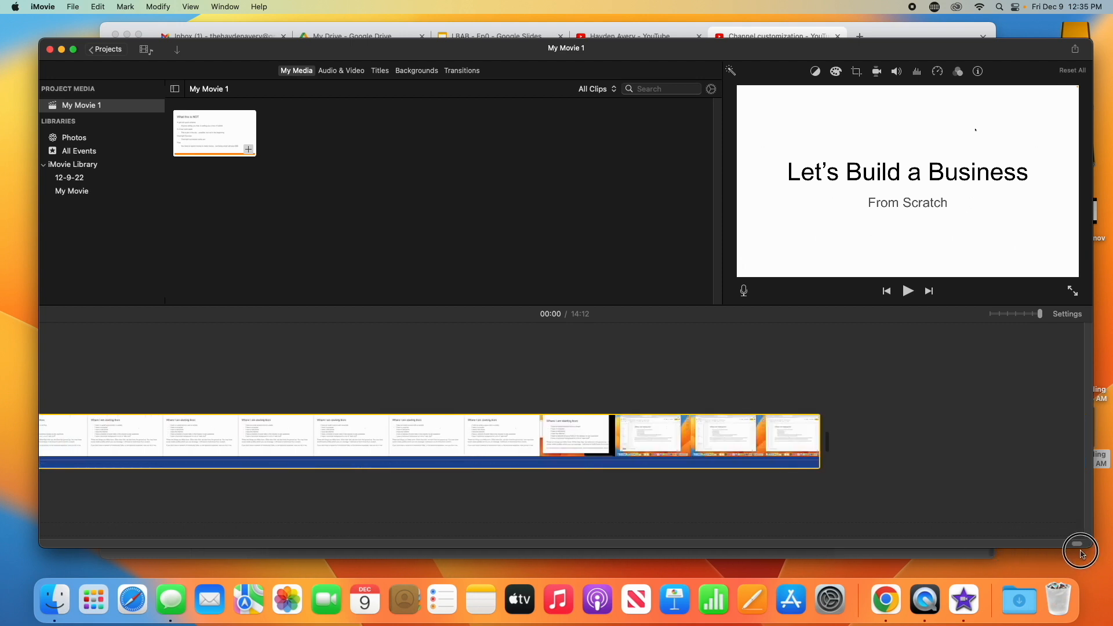
click(536, 472)
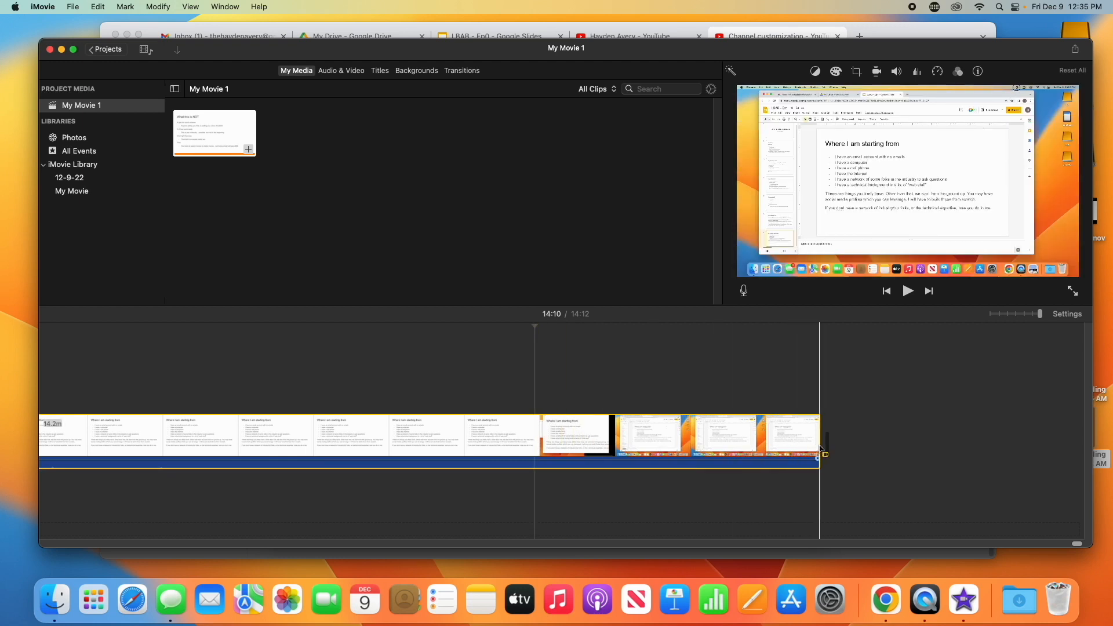
click(844, 419)
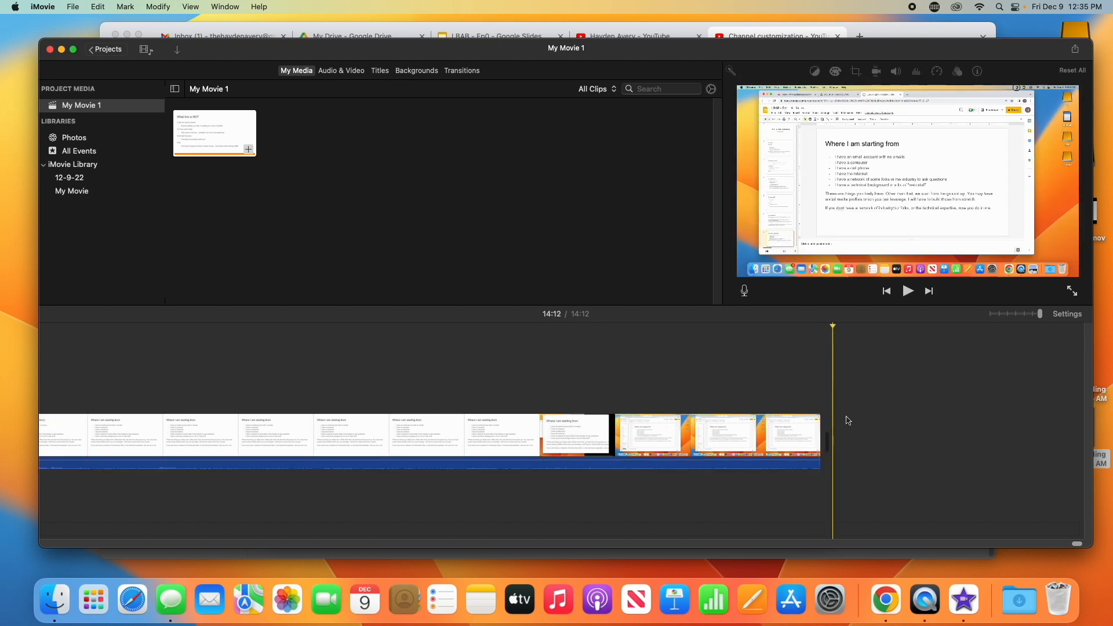
click(536, 417)
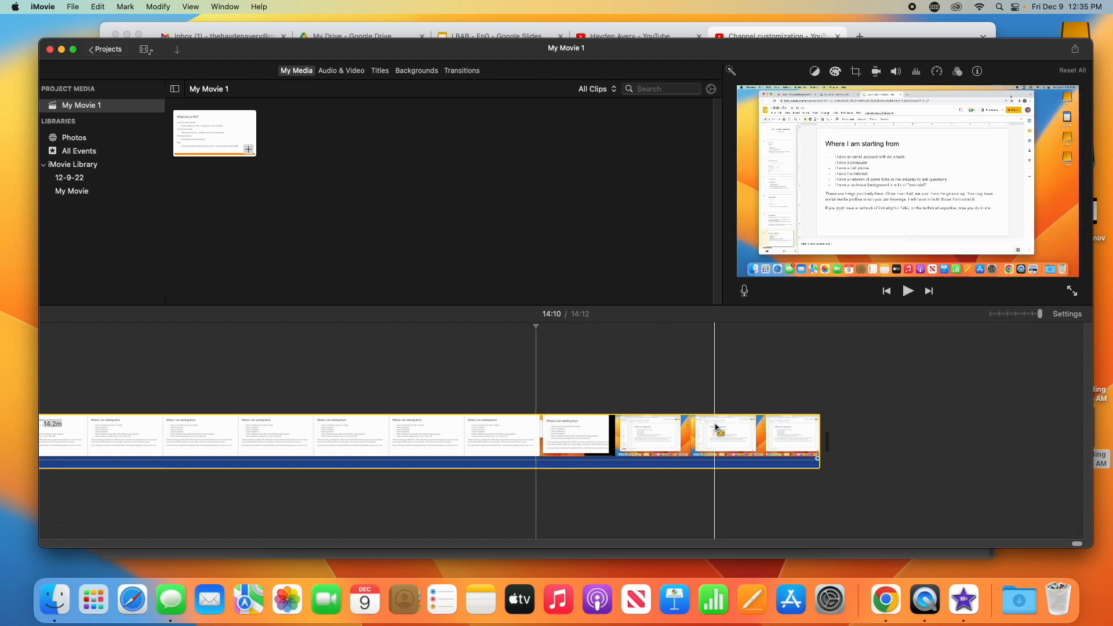
click(818, 438)
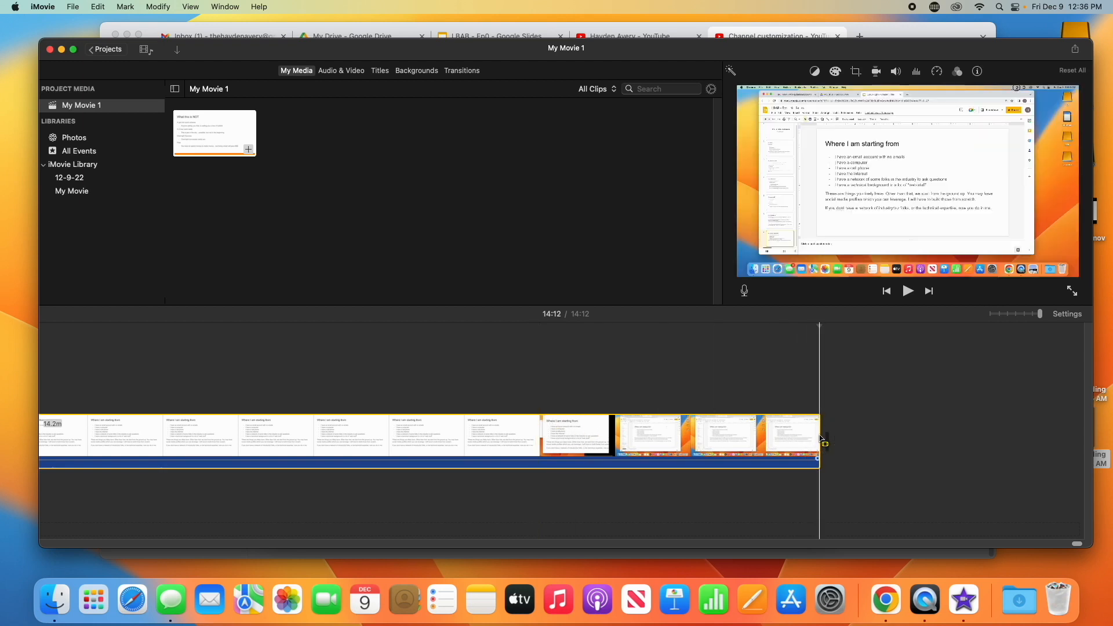
drag(818, 438, 537, 444)
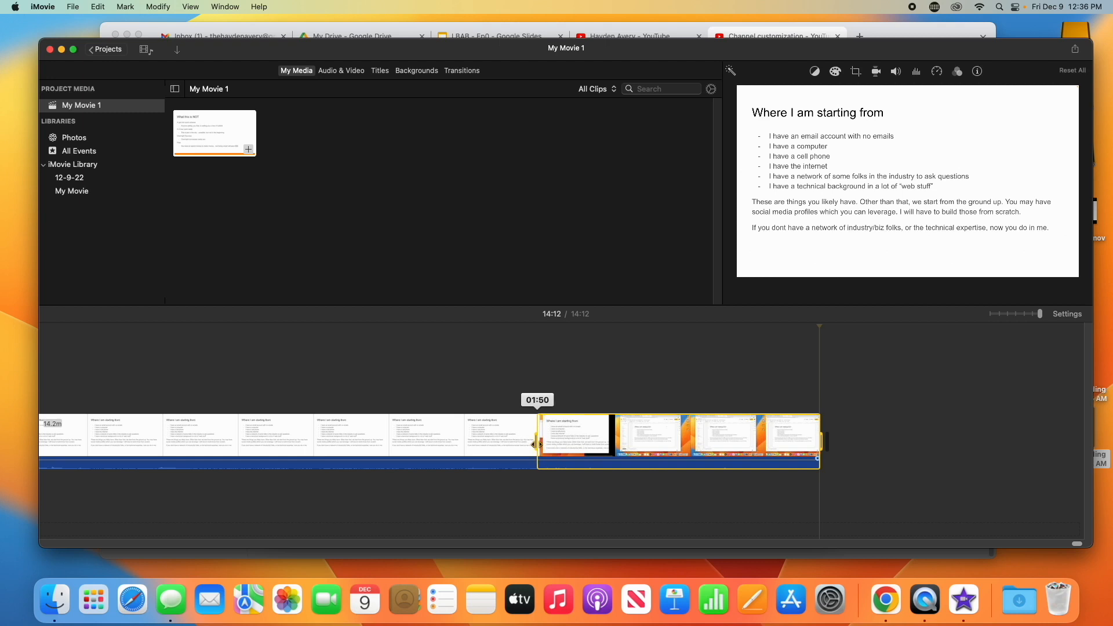
drag(537, 444, 536, 445)
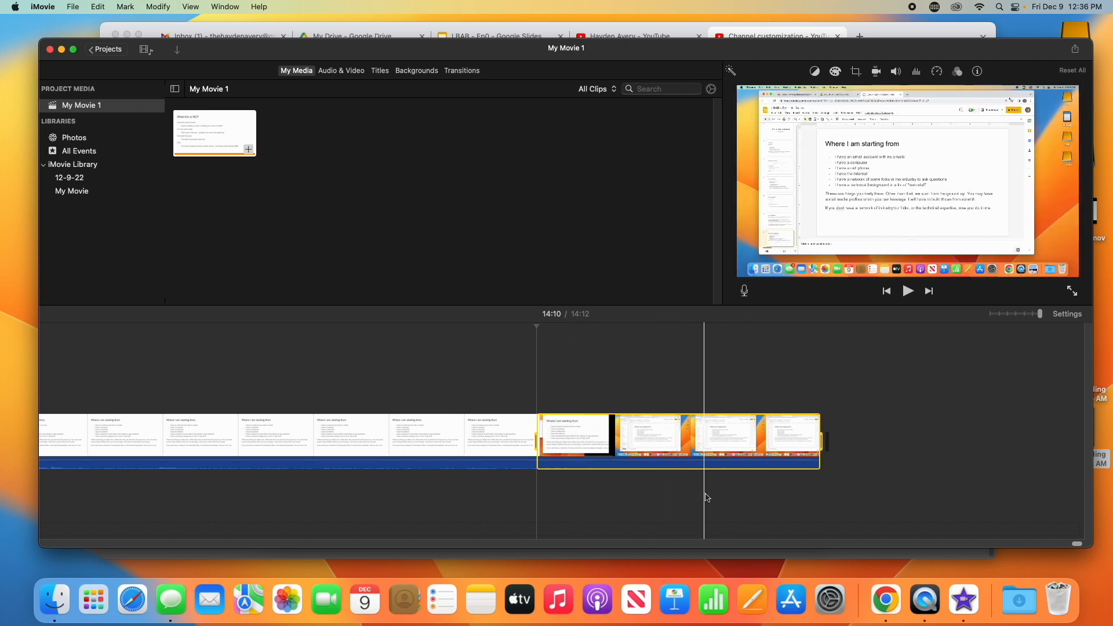
right_click(739, 456)
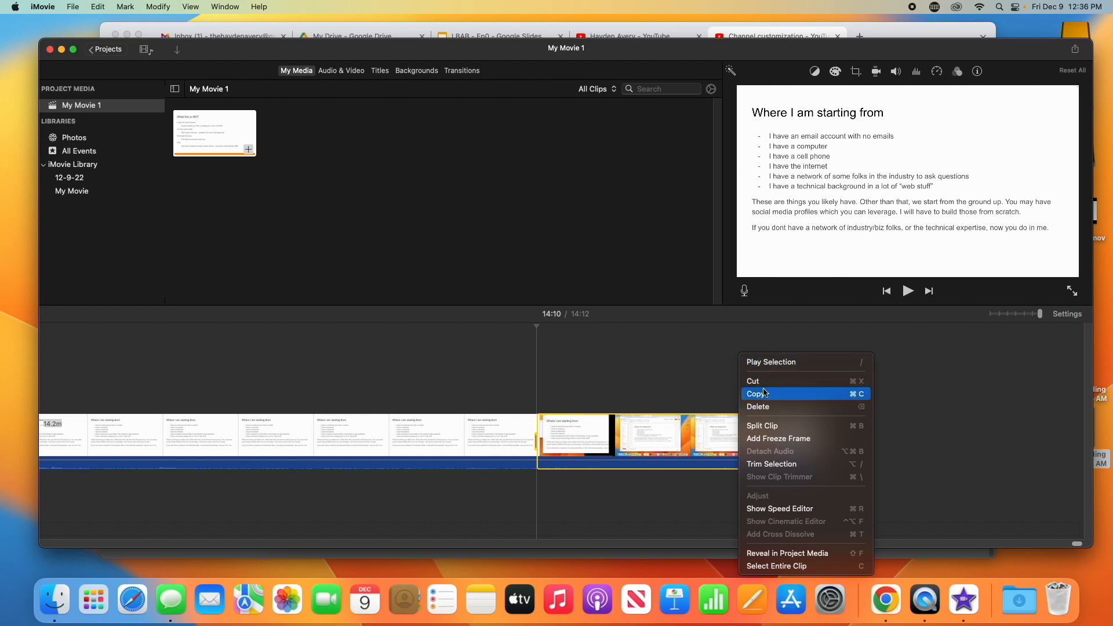
click(763, 406)
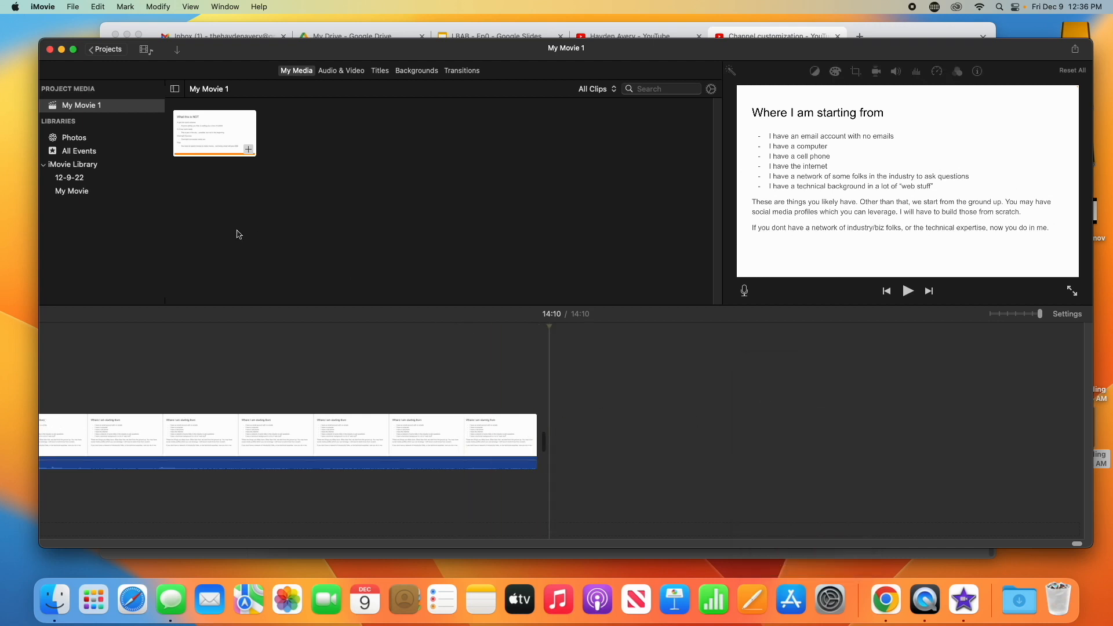
Export the movie as a file named My Movie 1 to the Desktop
click(70, 8)
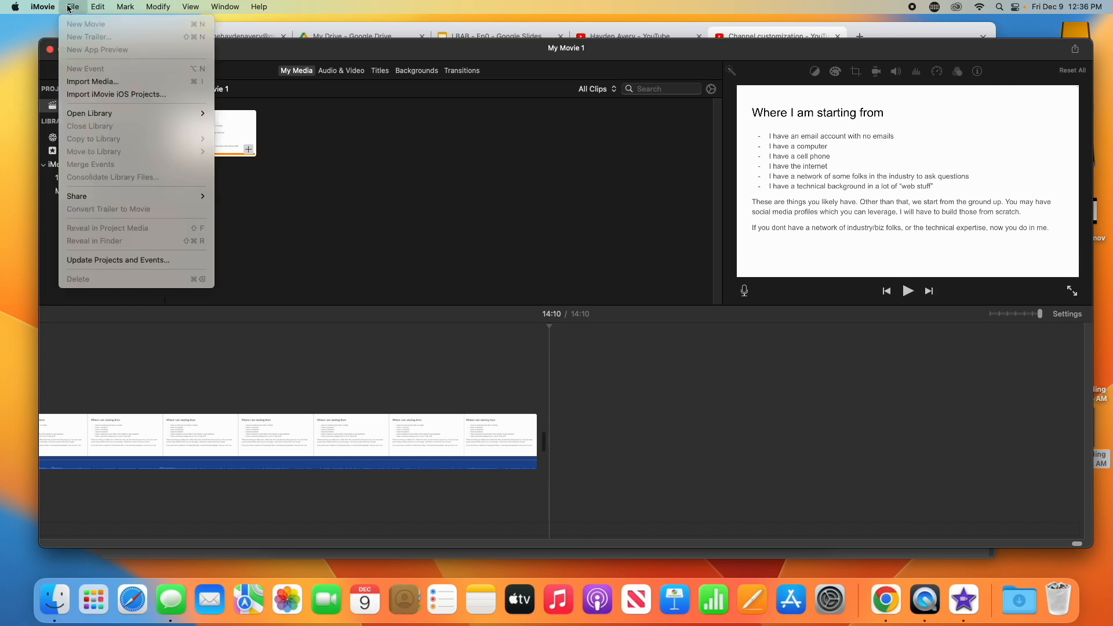
mouse_move(114, 197)
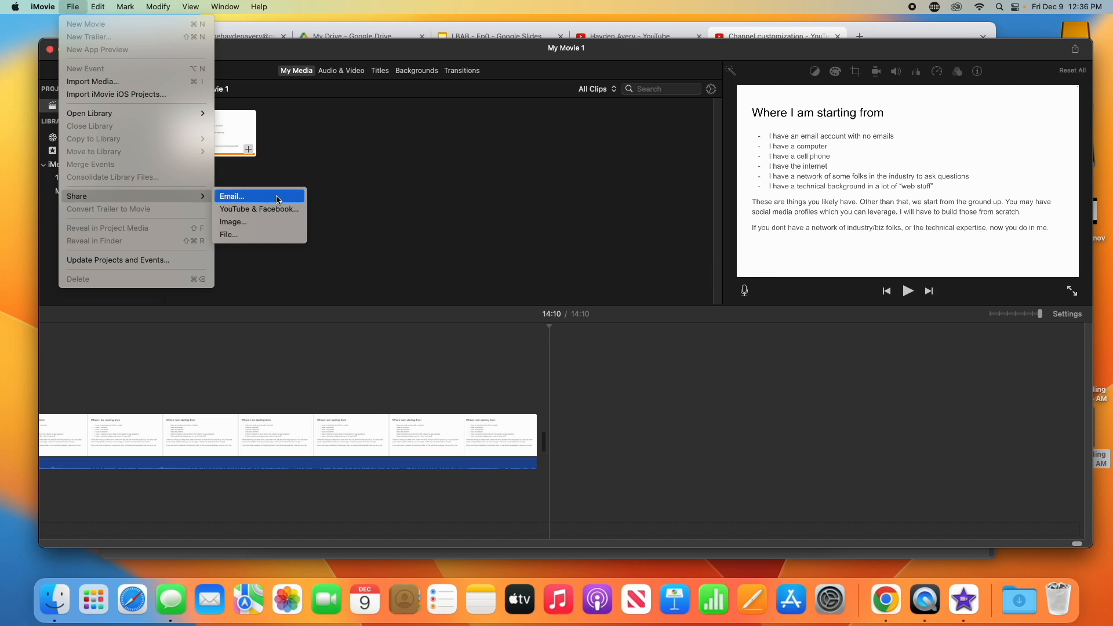
click(268, 236)
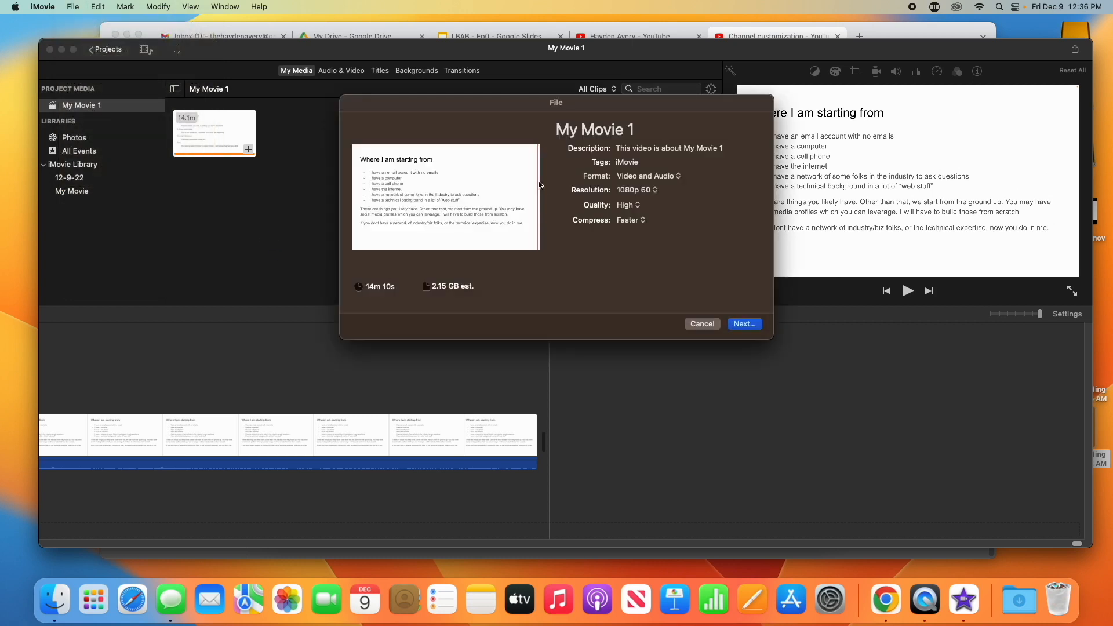
click(745, 328)
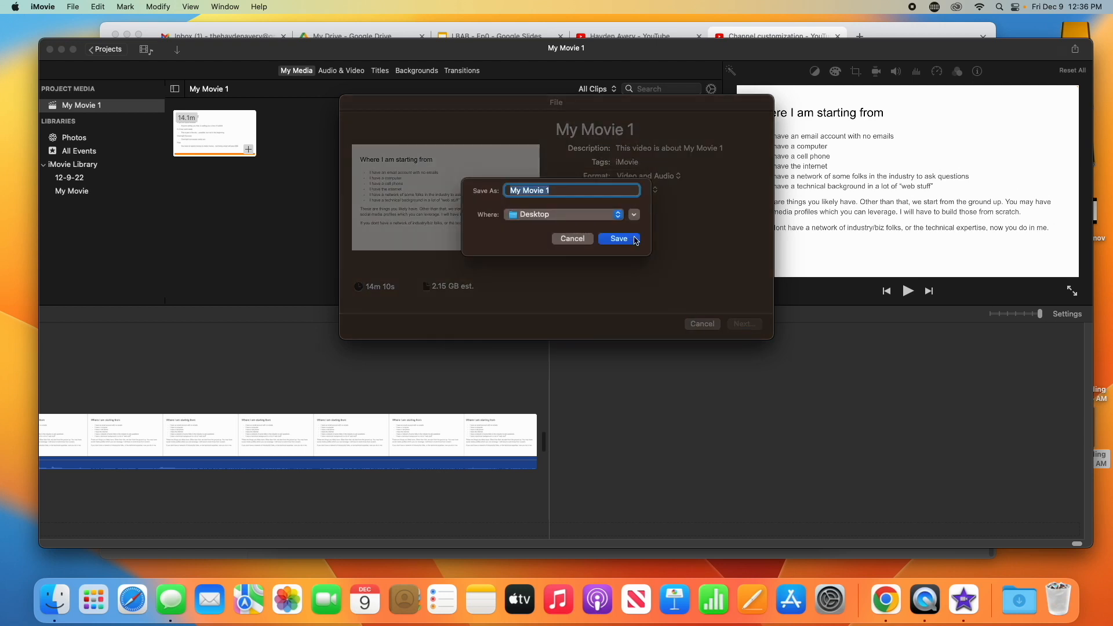
click(635, 240)
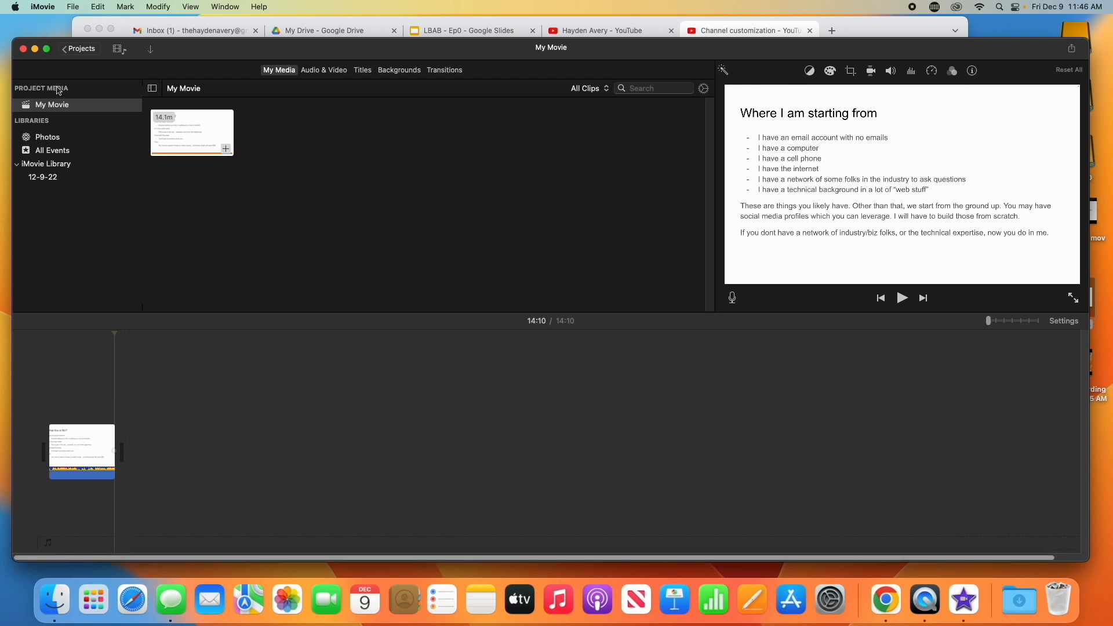
click(35, 49)
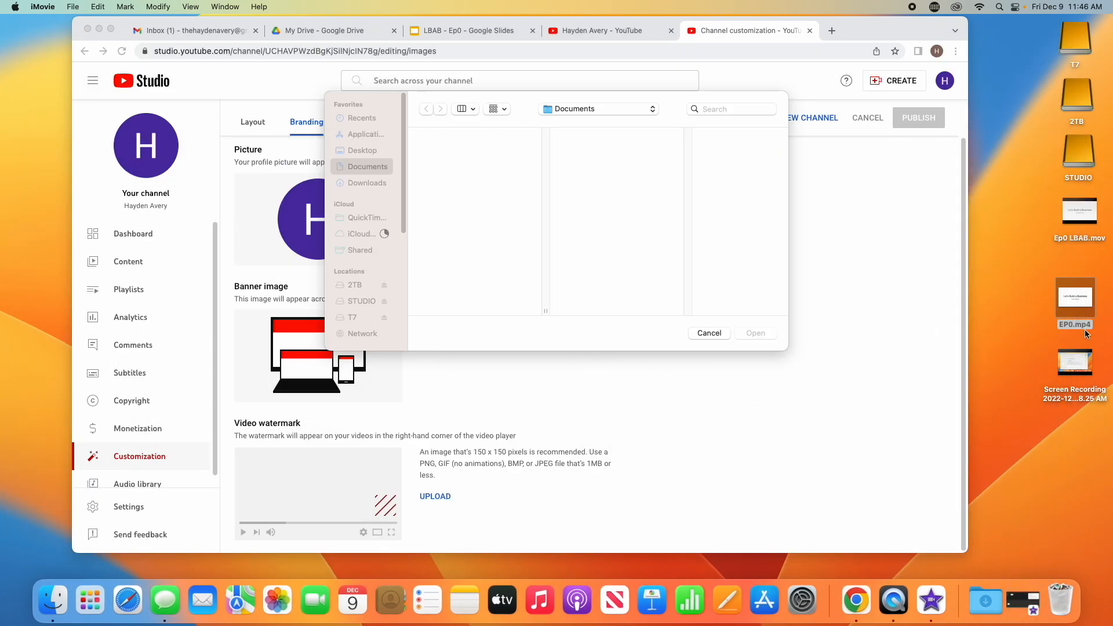
drag(1088, 313, 1074, 307)
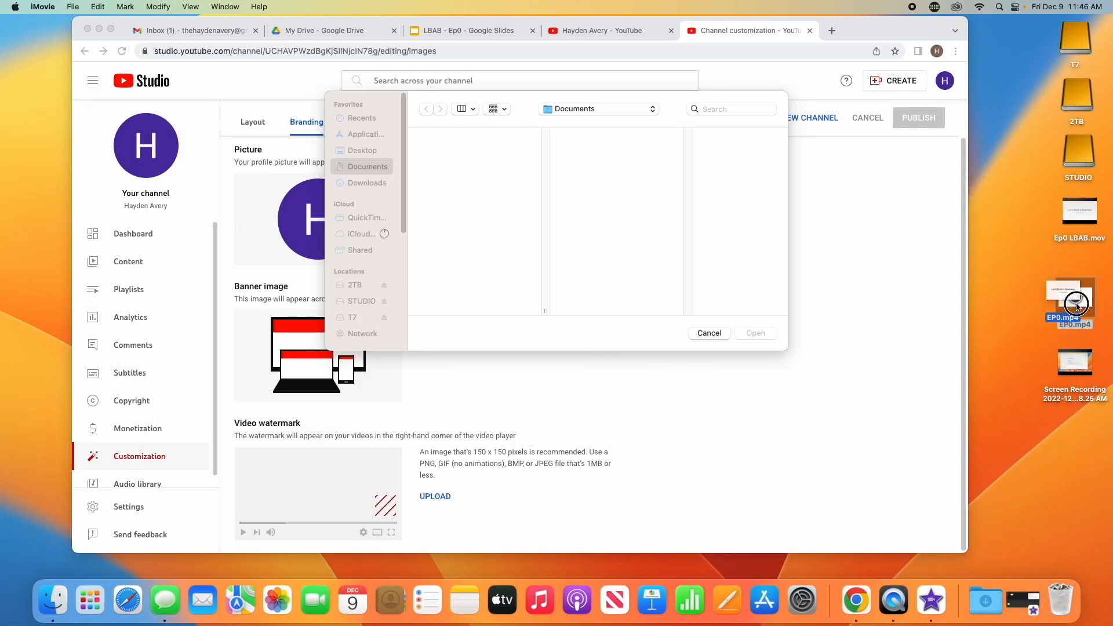
click(724, 333)
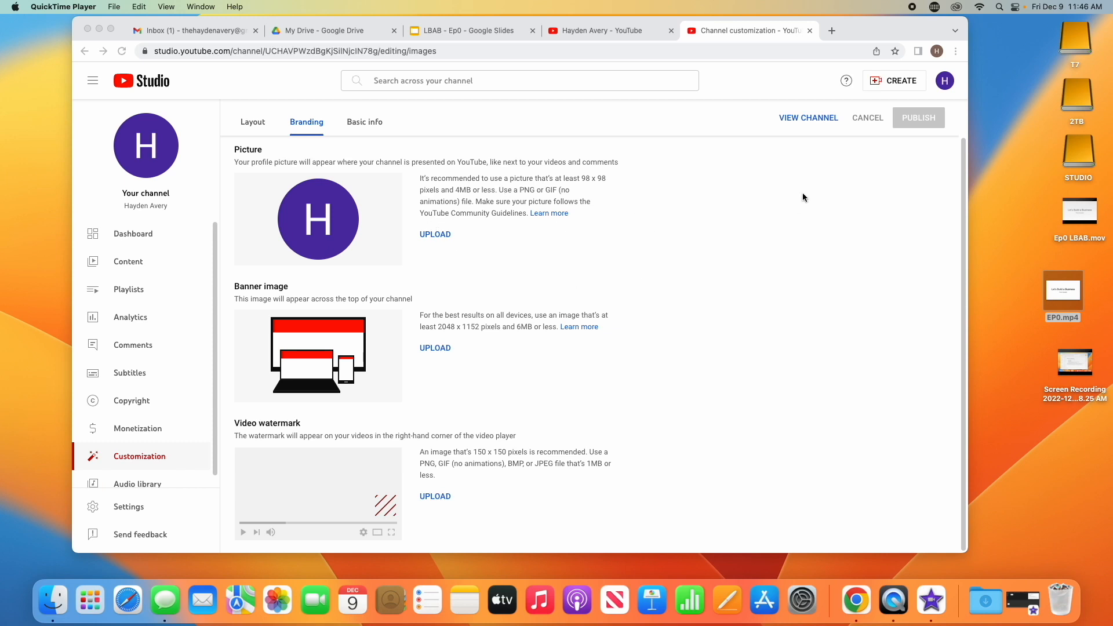
Start a new video upload in YouTube Studio with the EP0.mp4 file from the Desktop
click(876, 33)
drag(876, 33, 905, 40)
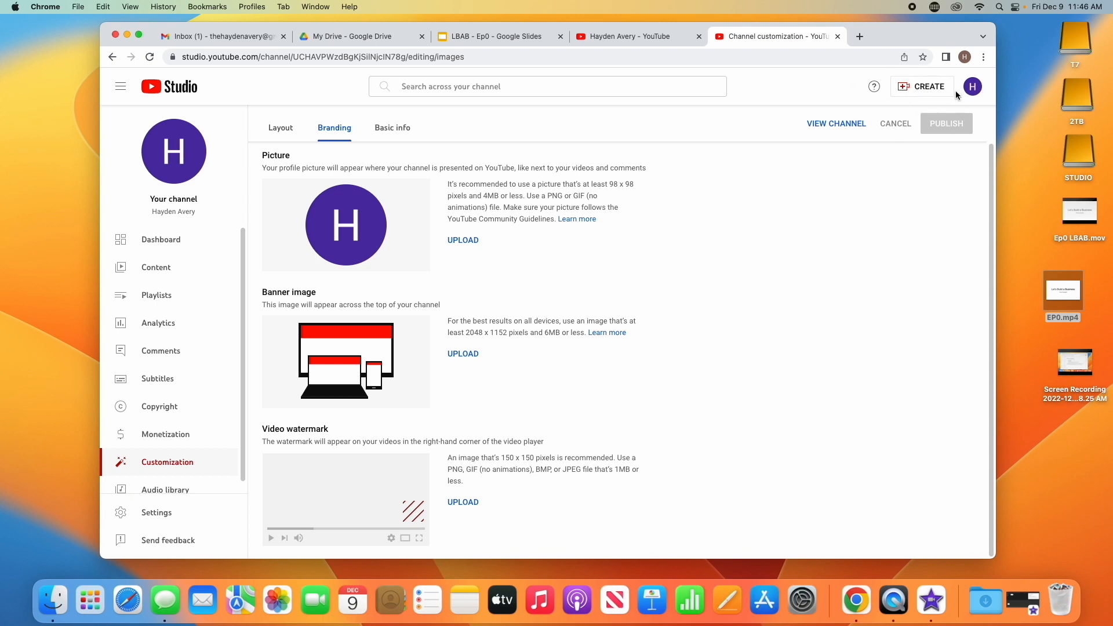
click(927, 88)
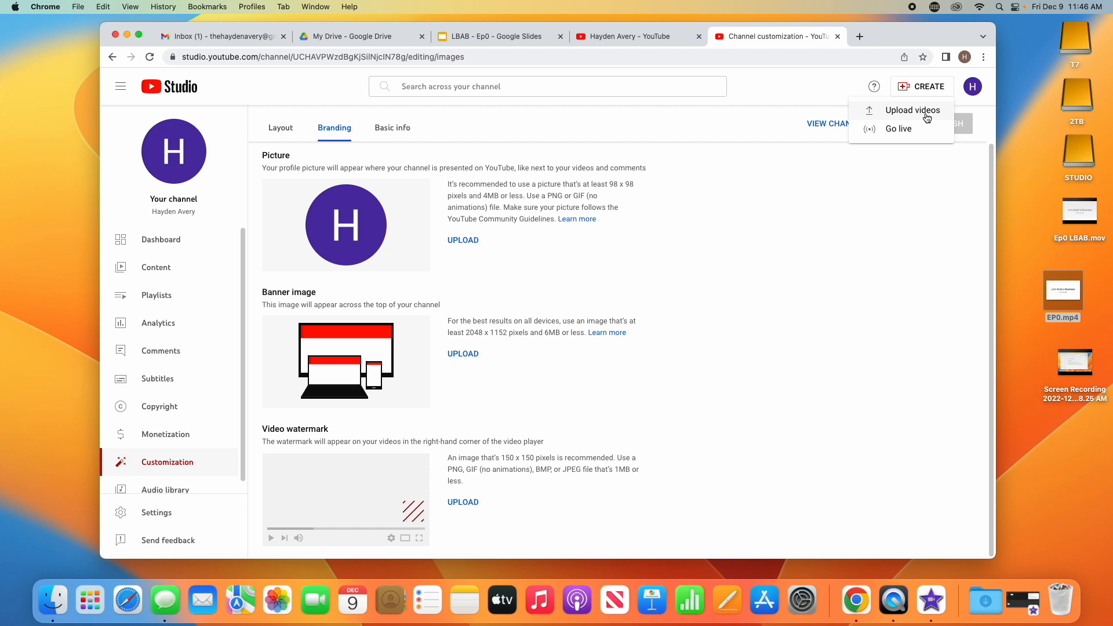
click(927, 116)
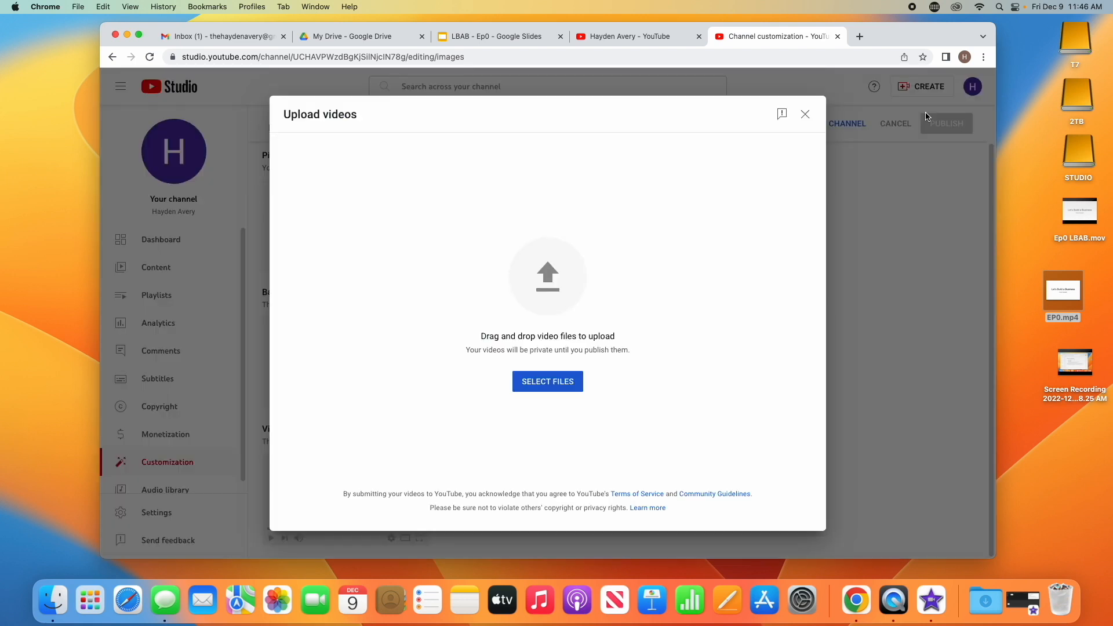
drag(1073, 301, 566, 300)
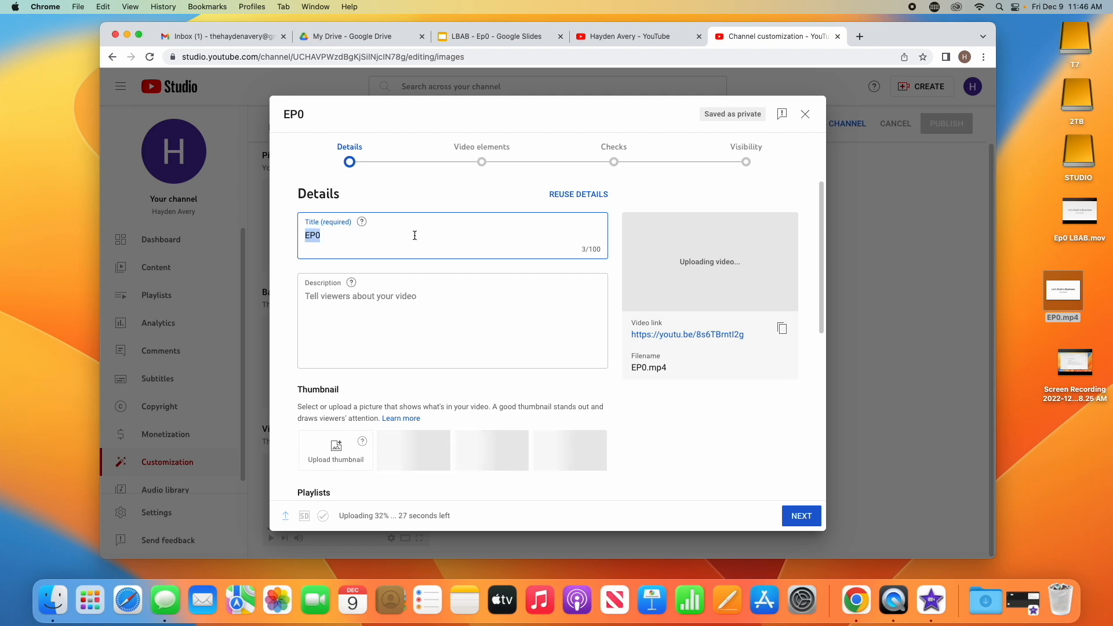
Title the video "Ep. 0 - Lets Build a Business (LBAB)"
text(LBA)
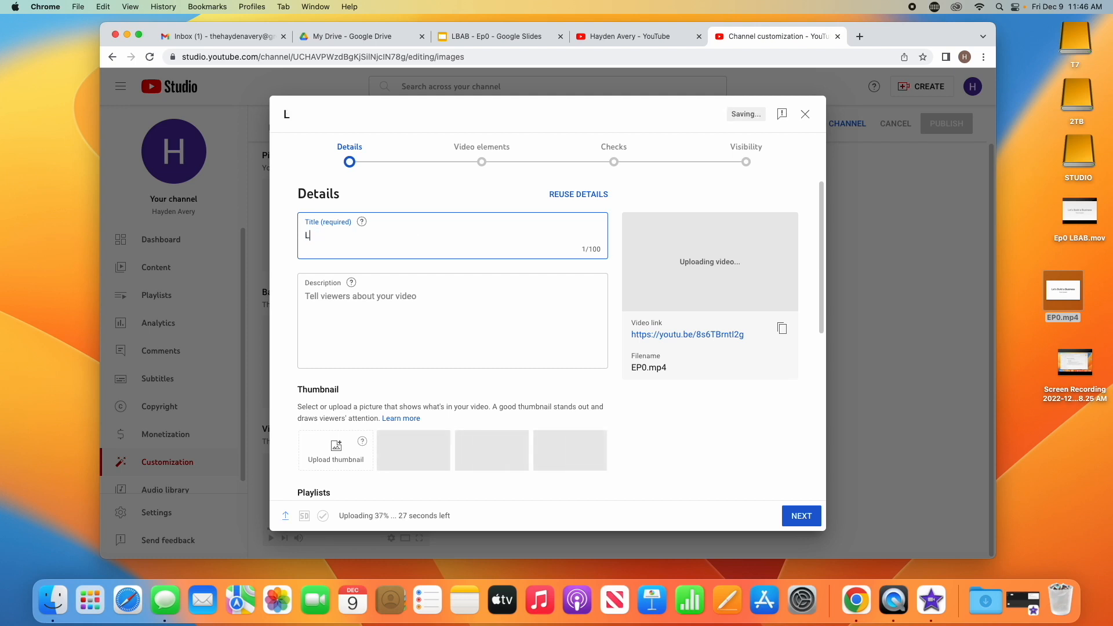
key(BackSpace)
key(BackSpace)
key(BackSpace)
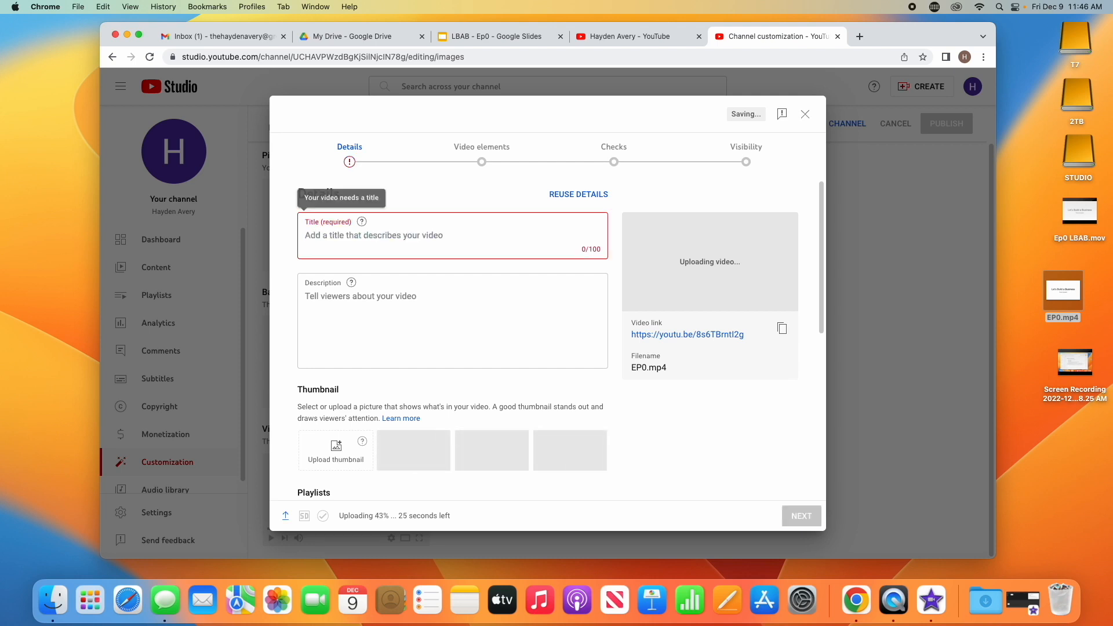
text(Ep. )
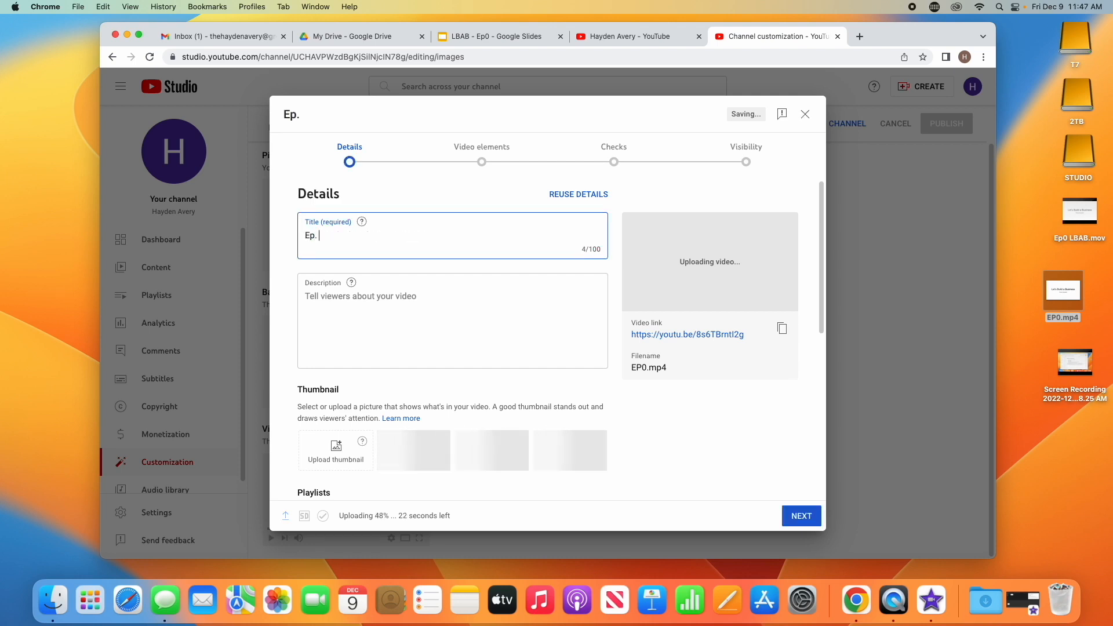
text(0 - Le)
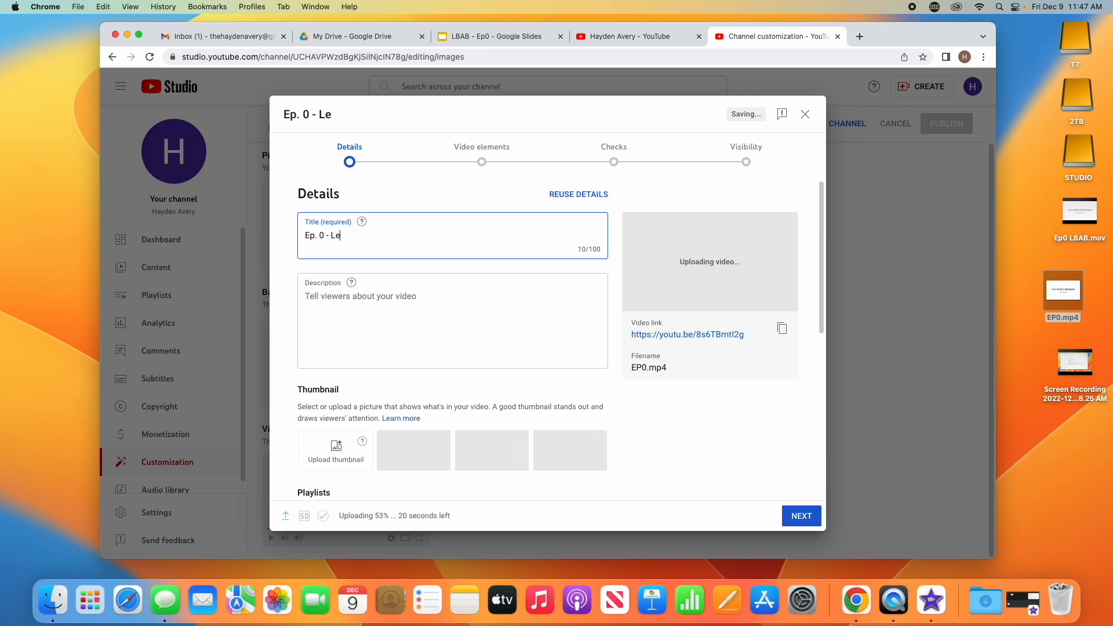
text(ts Build a Buis)
key(BackSpace)
key(BackSpace)
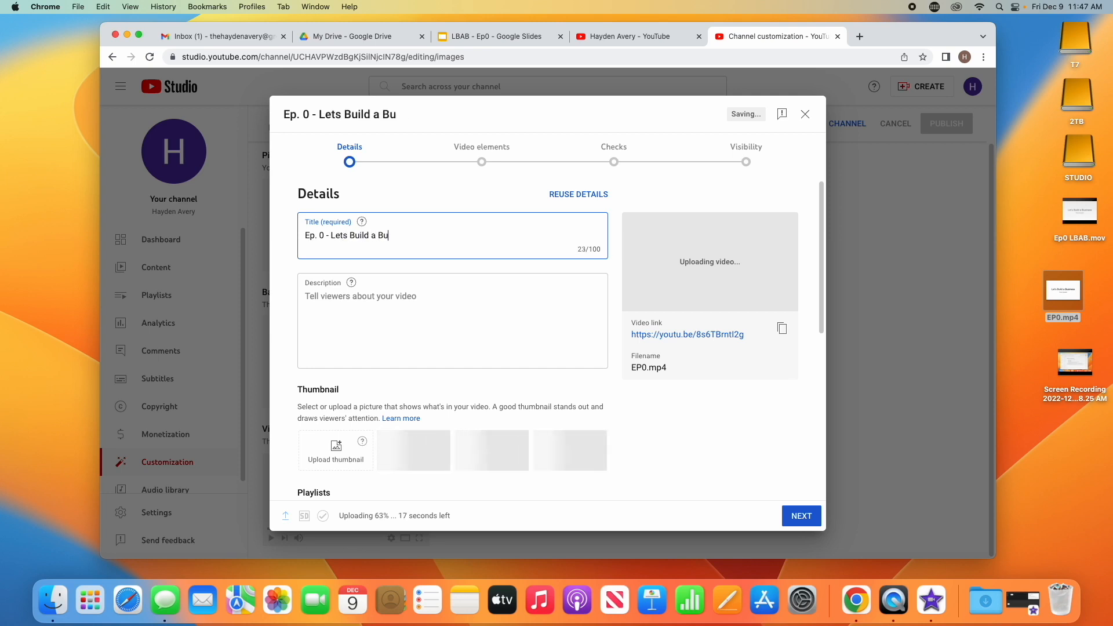
text(siness ()
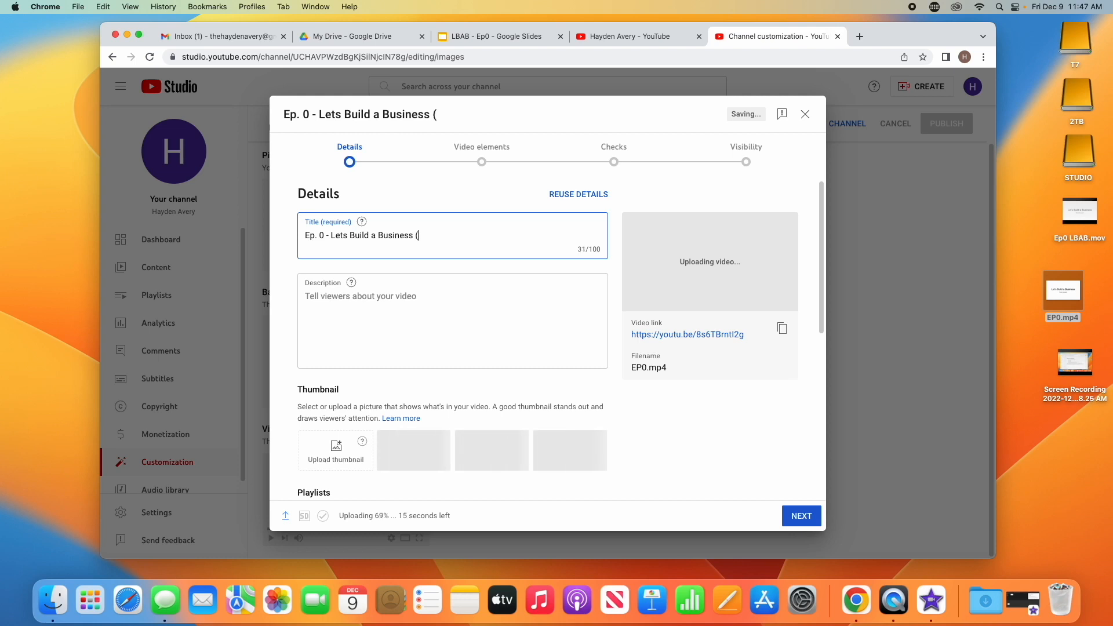
text(LBAB))
click(401, 295)
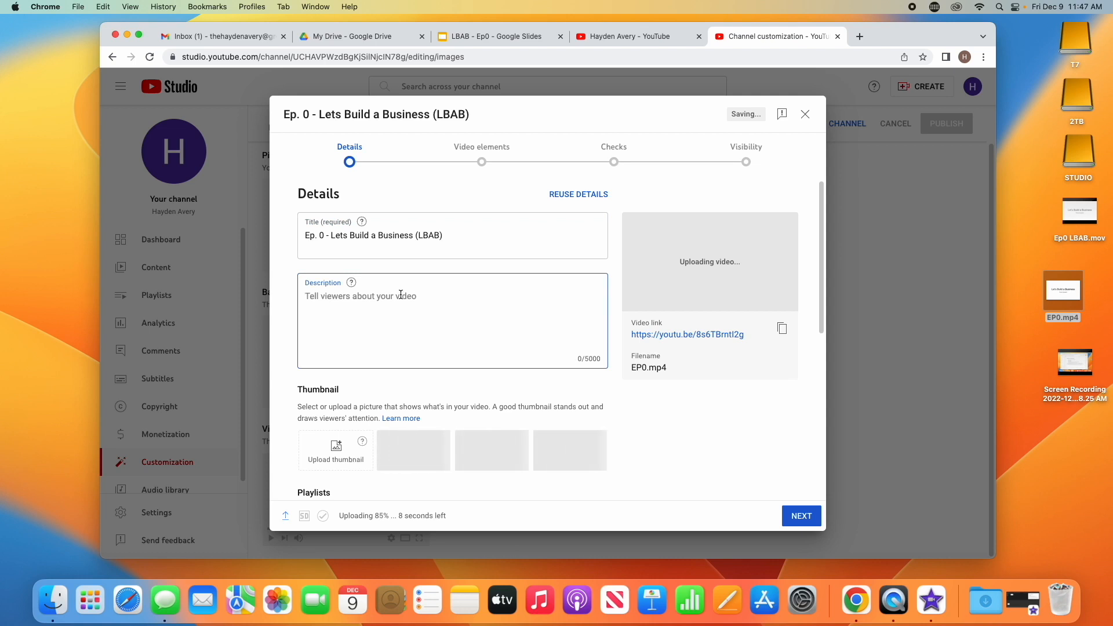
Write the video description "This is an introduction of the LBAB Experiment to build a business in real time using techniques from gurus"
text(This is an )
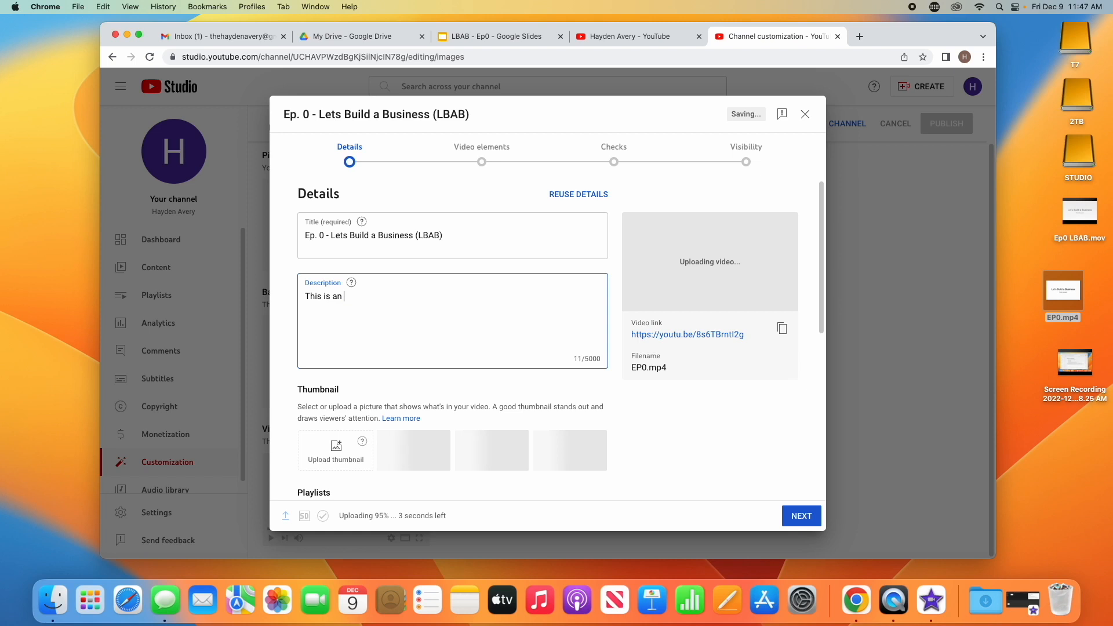
text(introduction of t)
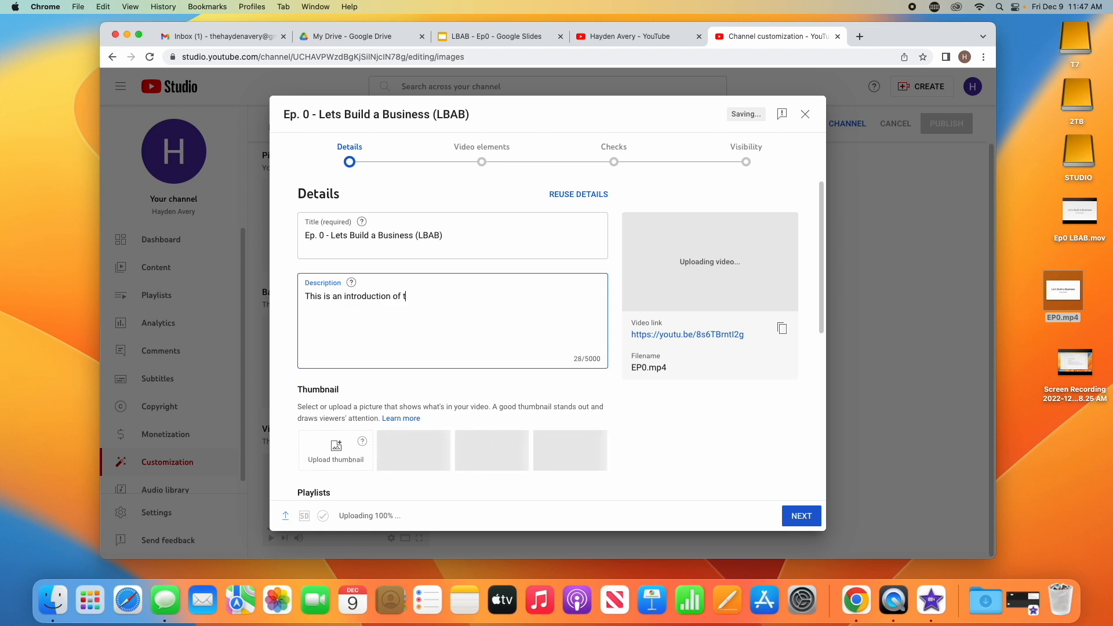
text(he LBAB Exp)
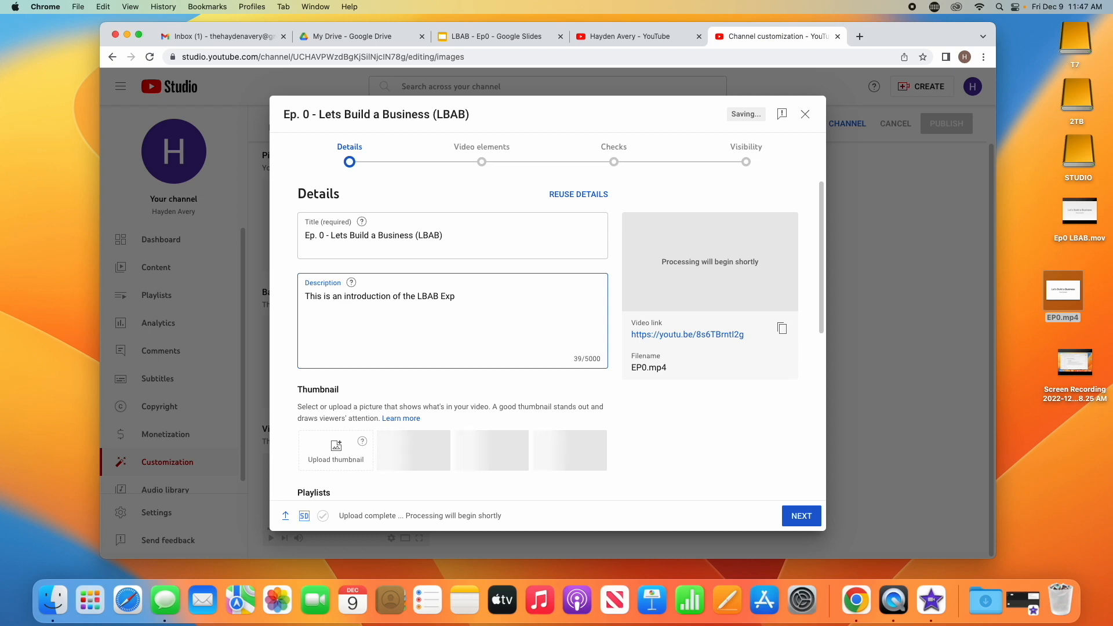
text(eriment to build a bu)
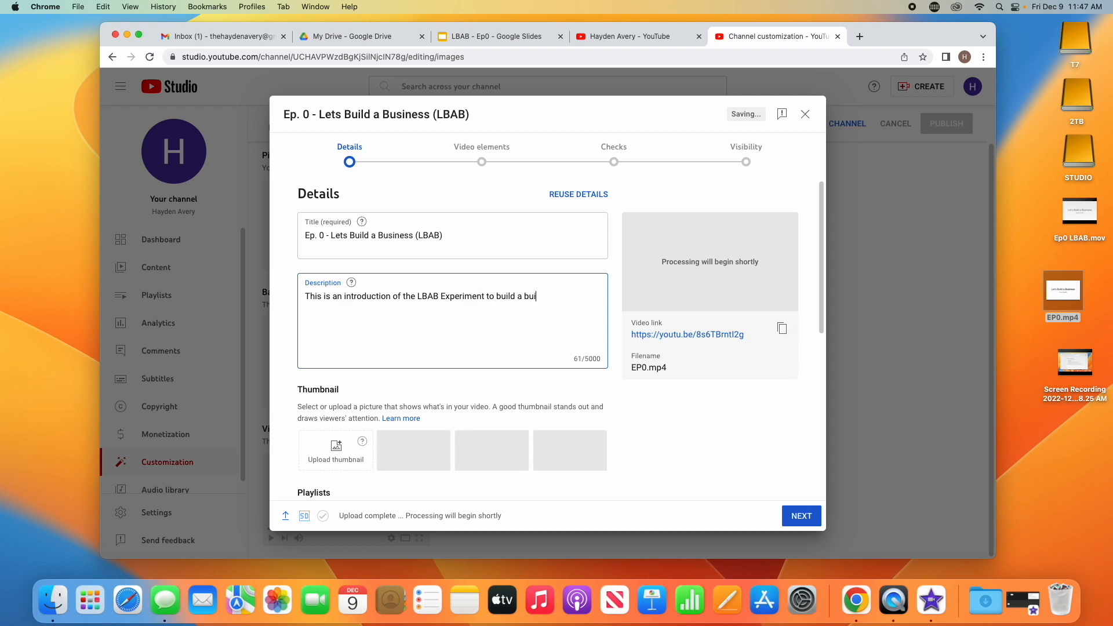
text(s)
text(ines)
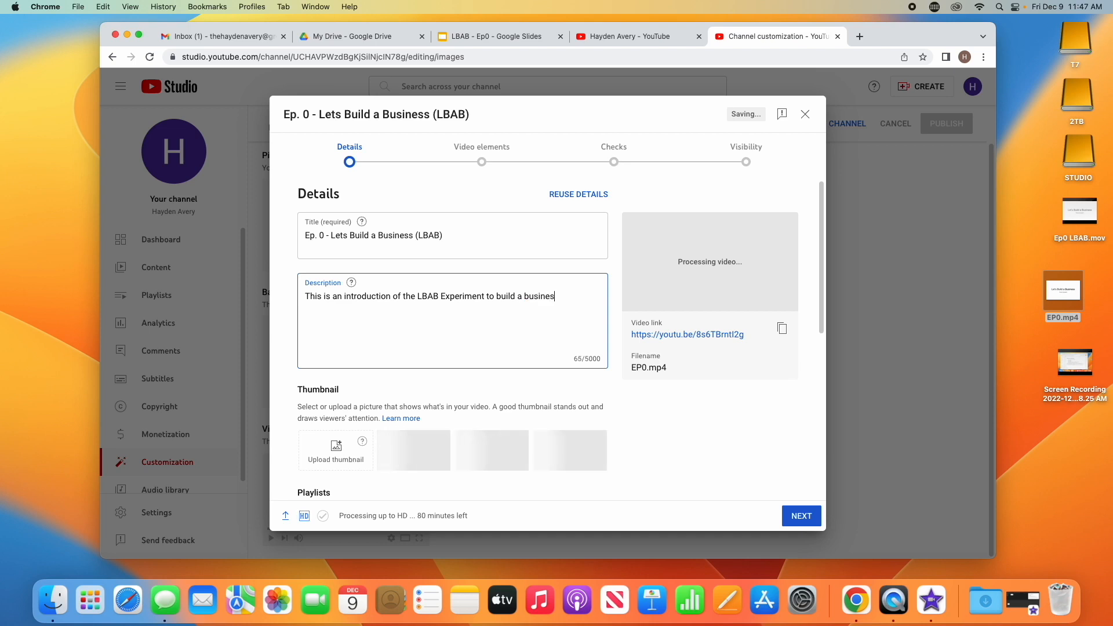
text(s in real time using tech)
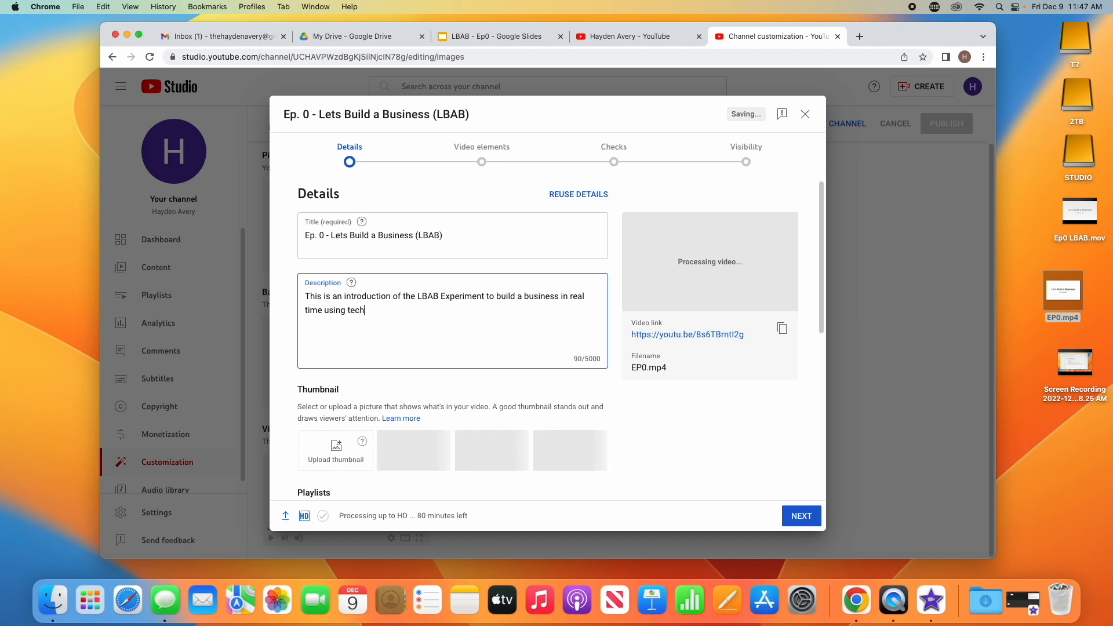
text(niques from )
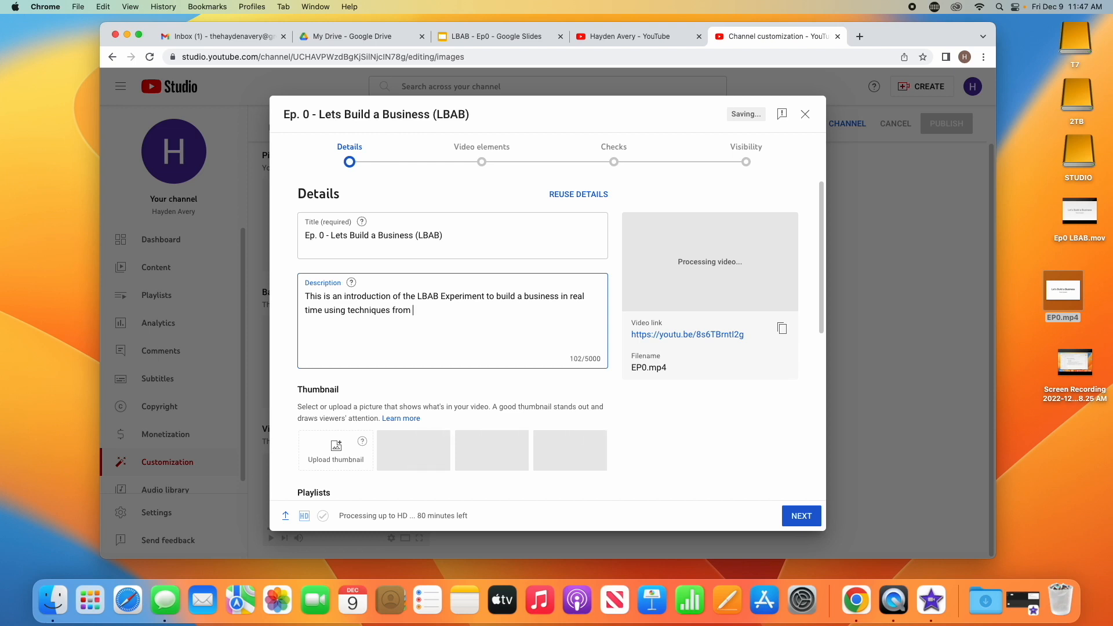
text(gurus)
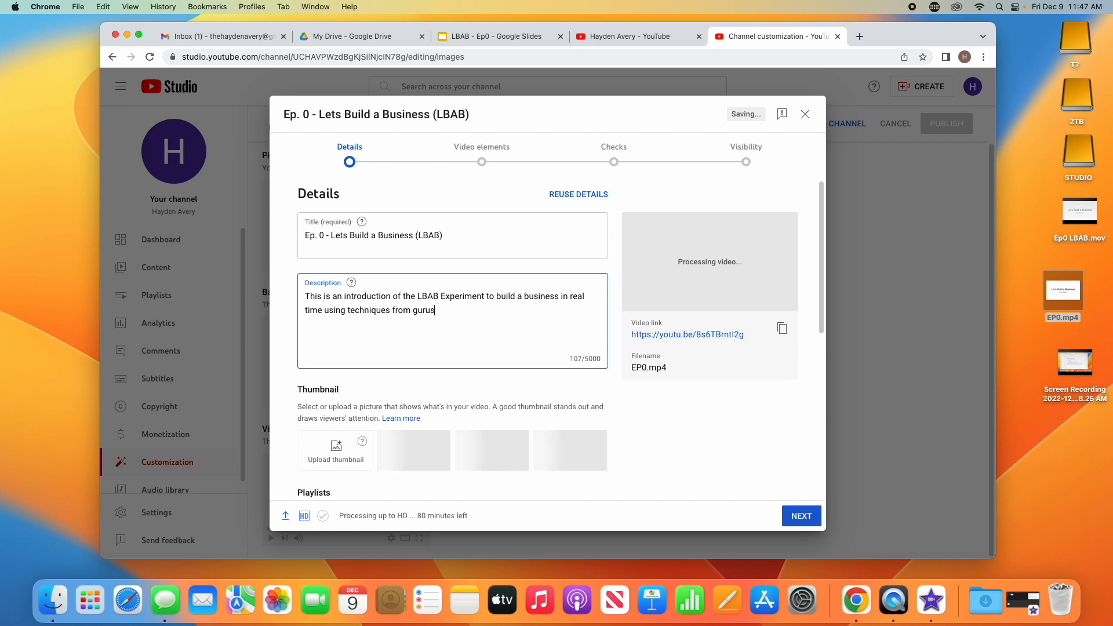
Change "a business" in the description to "an online business"
click(520, 300)
text(n onli)
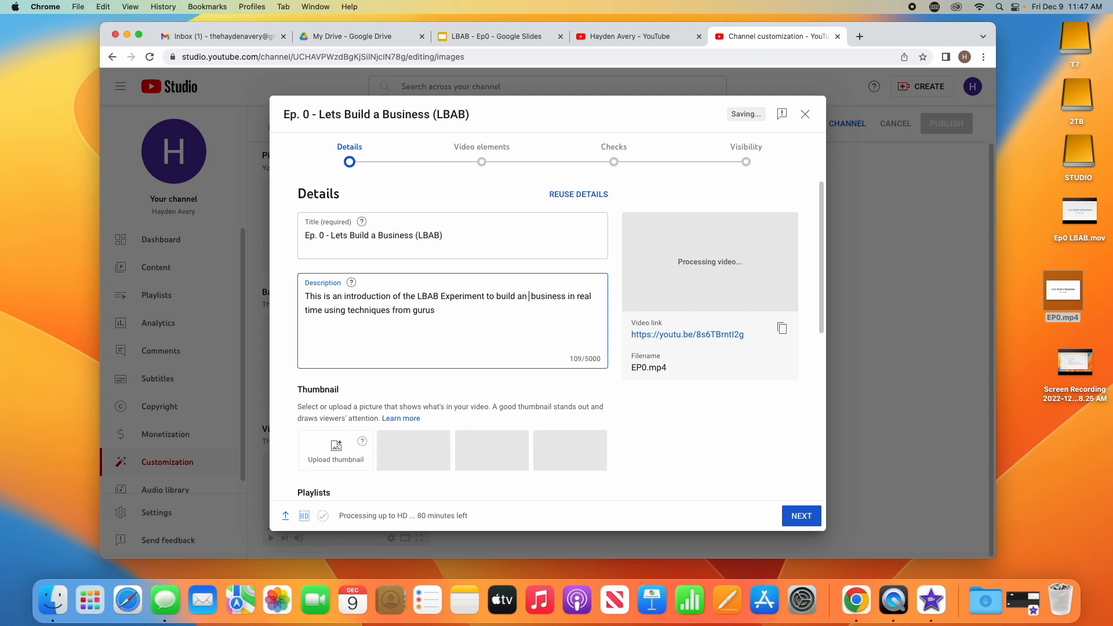
text(ne)
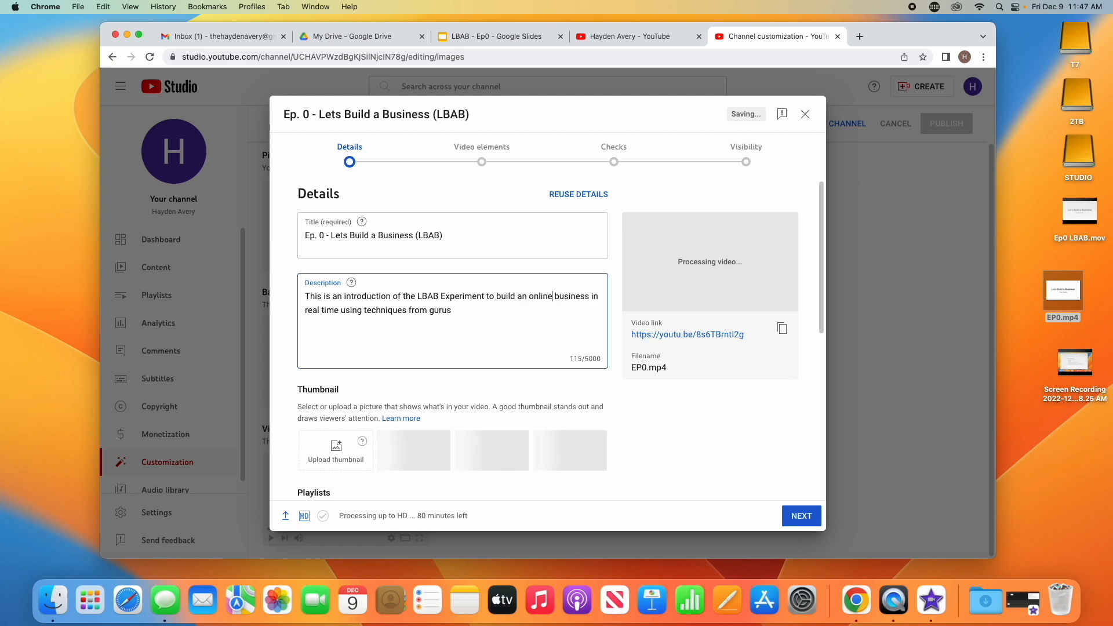
Append "and document the process." to the end of the description and start a new line
click(498, 309)
text(and document the process.)
key(Return)
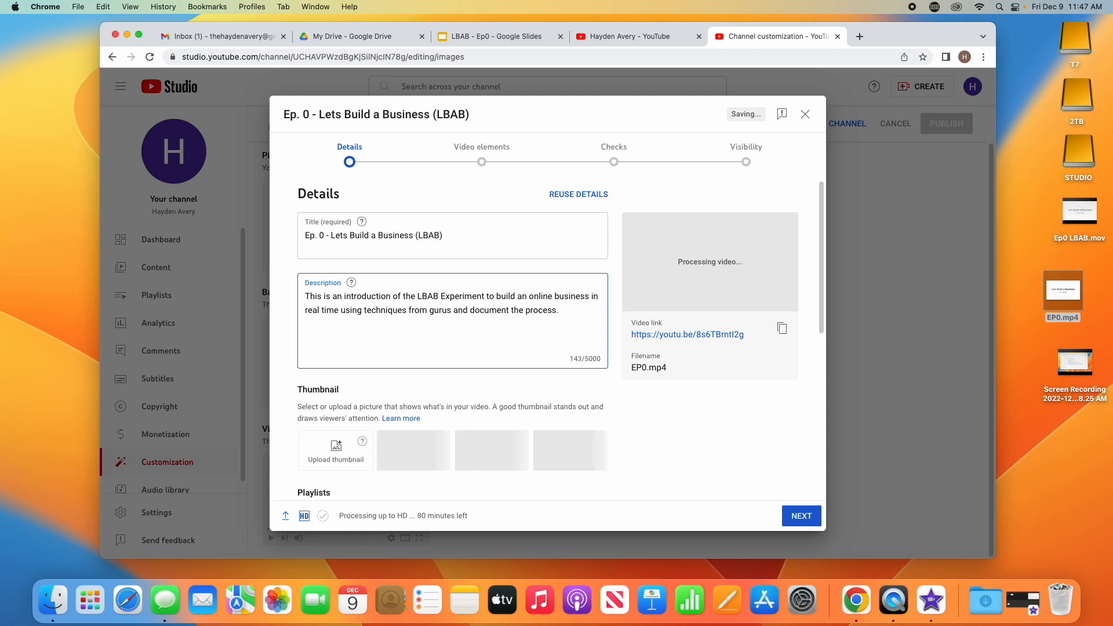
Add the hashtag #howtostartabusiness to the description, choosing it from the suggestions
text(#)
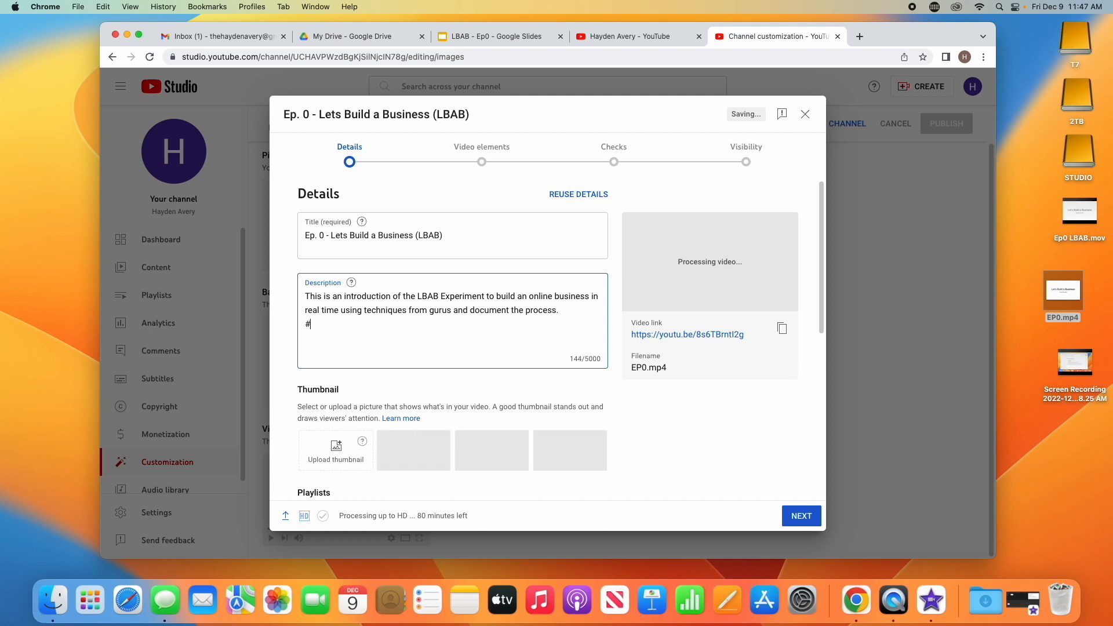
text(how)
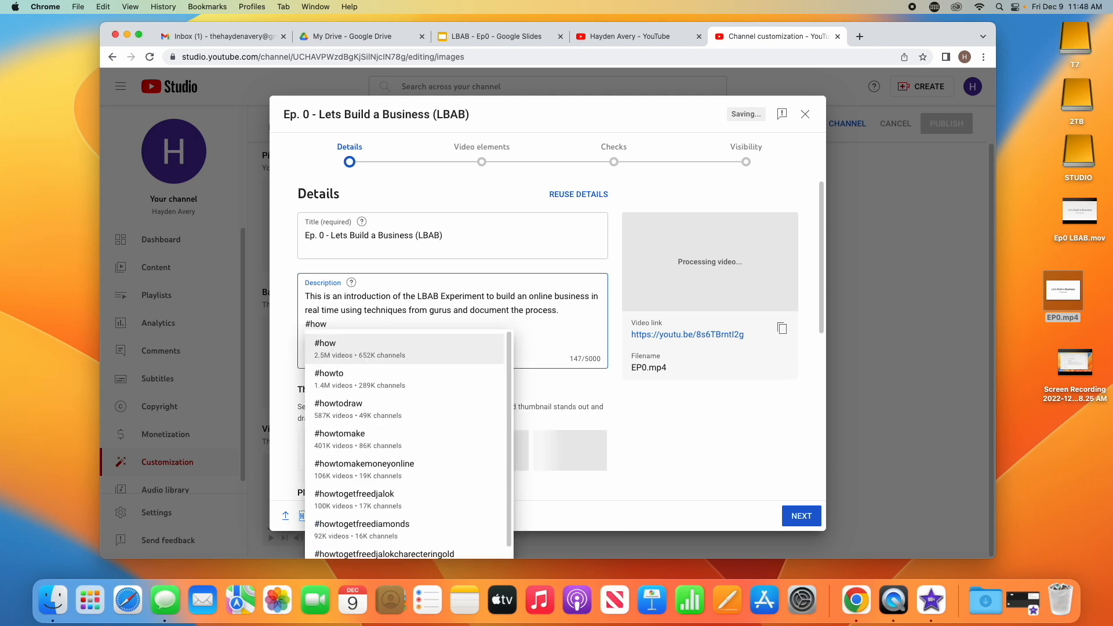
text(tostarta)
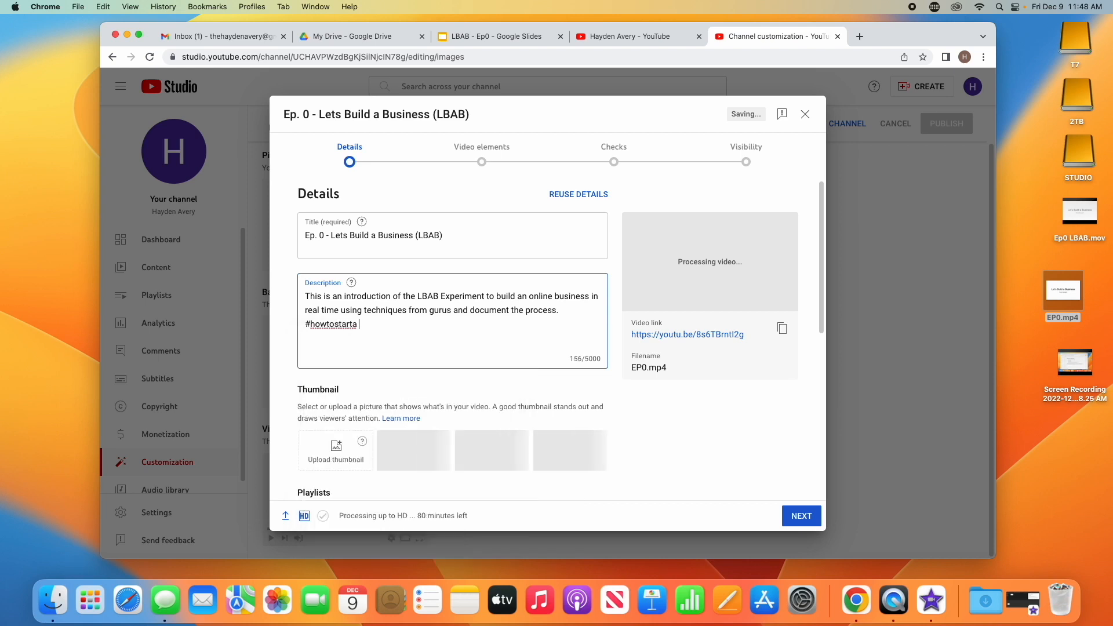
text(bus)
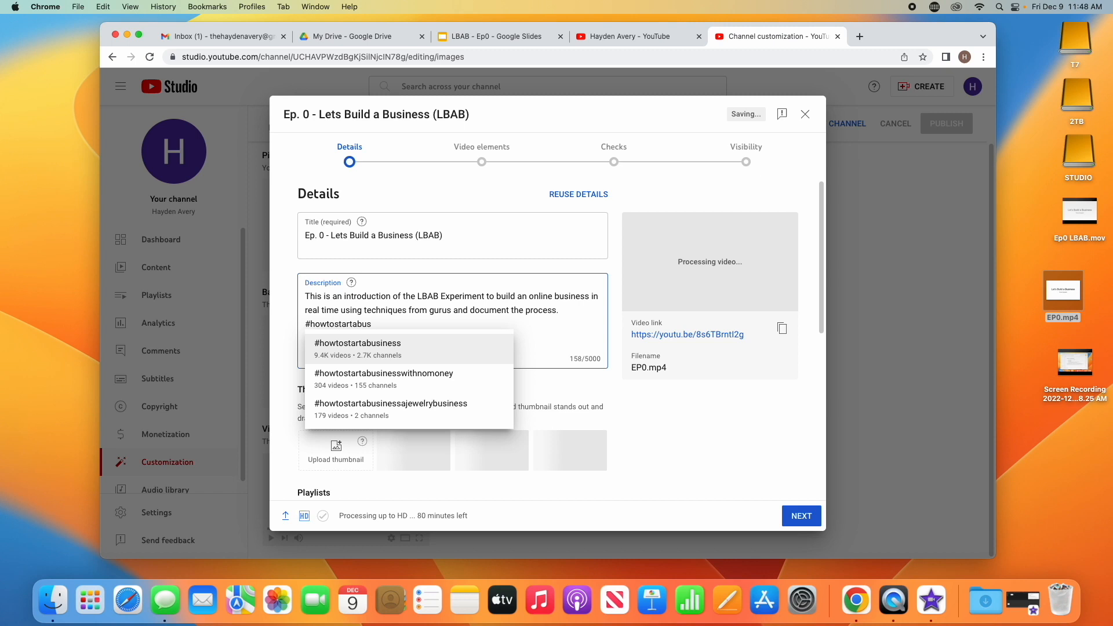
click(415, 344)
Add the hashtag #onlinebusiness after the first hashtag in the description
text(#)
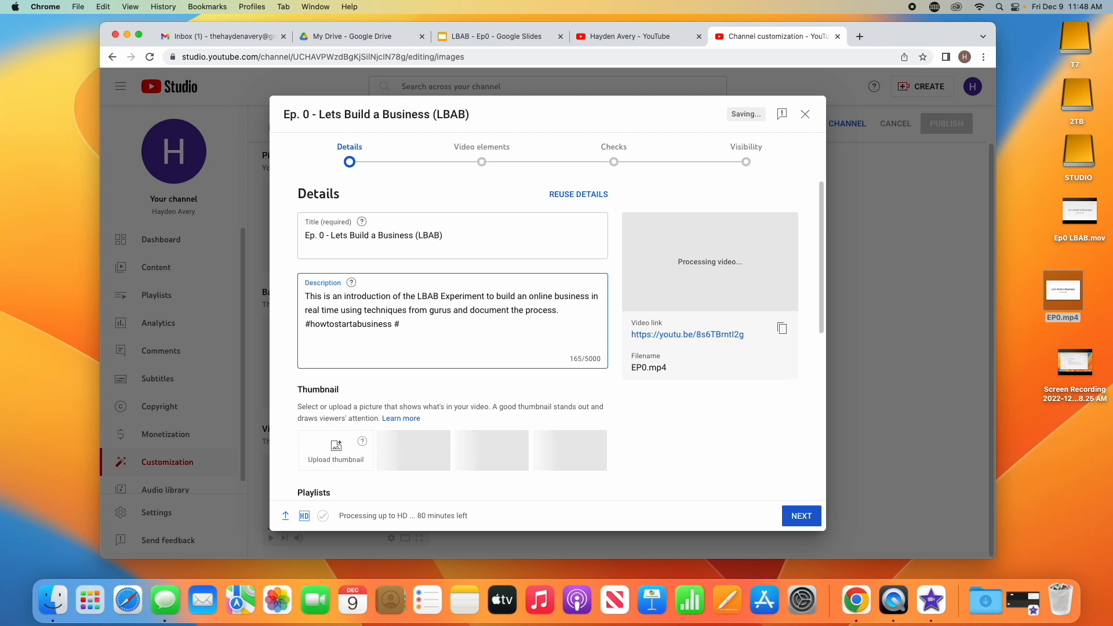
text(online)
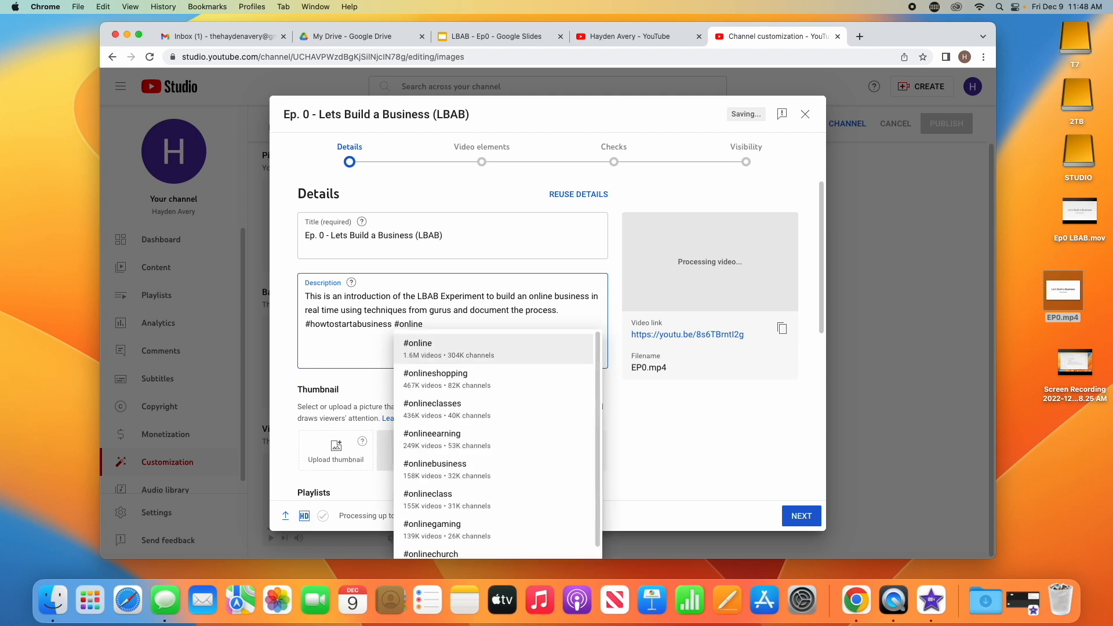
text(business)
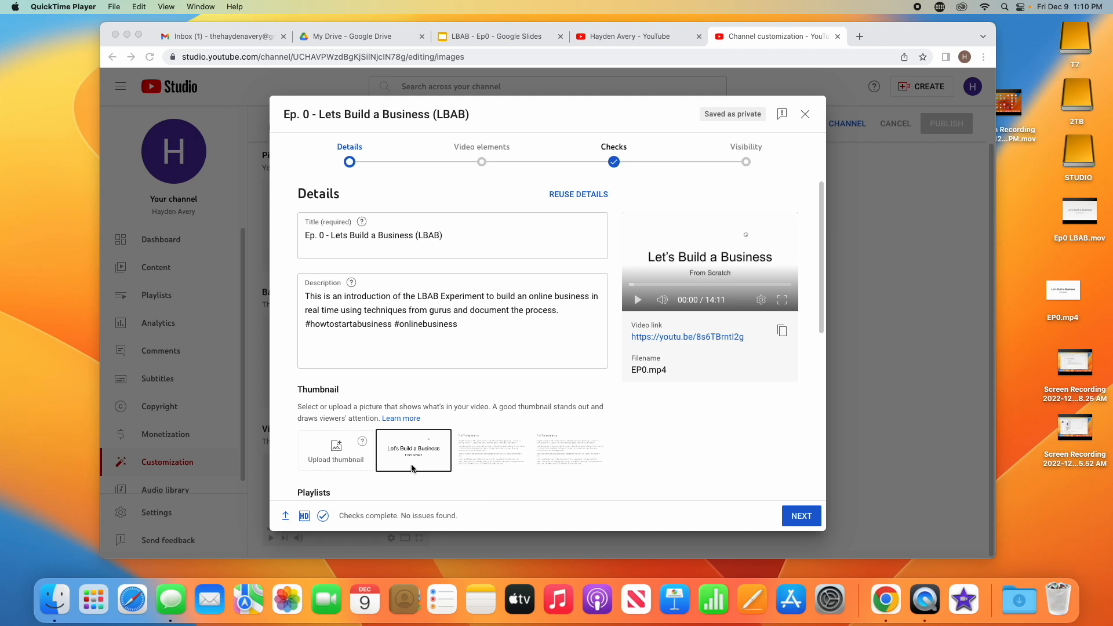
Try to advance to the next upload stage
click(800, 517)
click(800, 517)
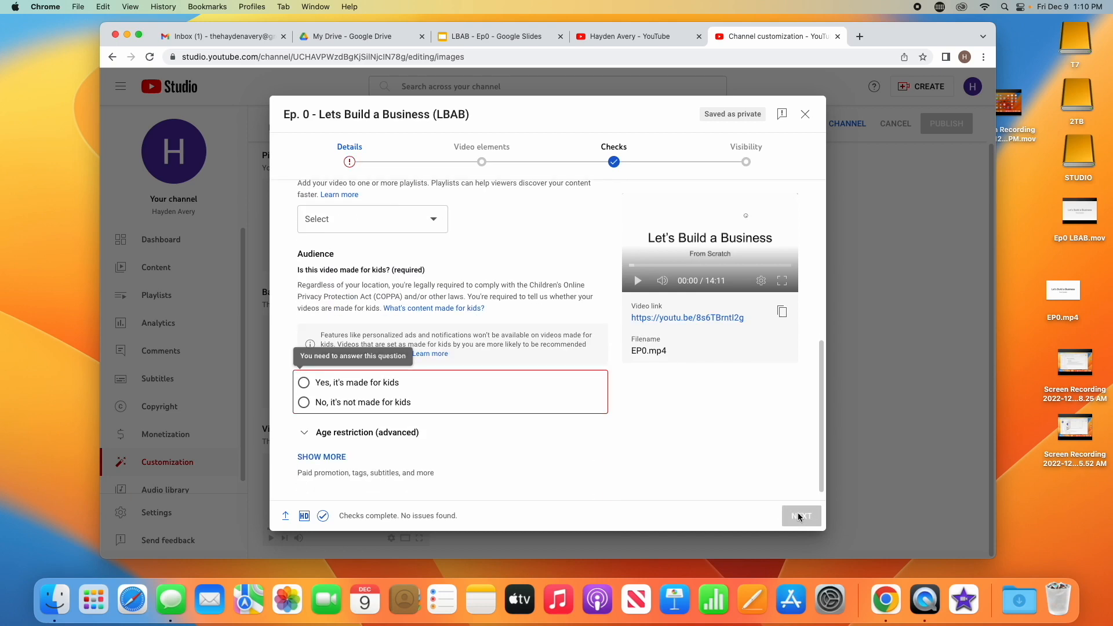
scroll(513, 290, down, 1)
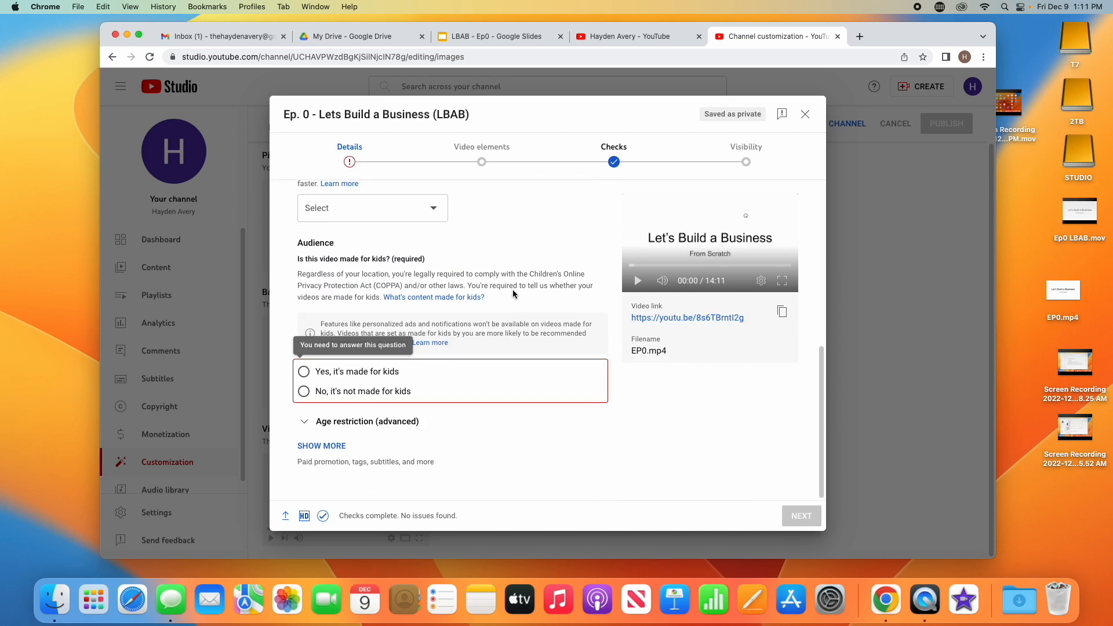
scroll(512, 290, up, 5)
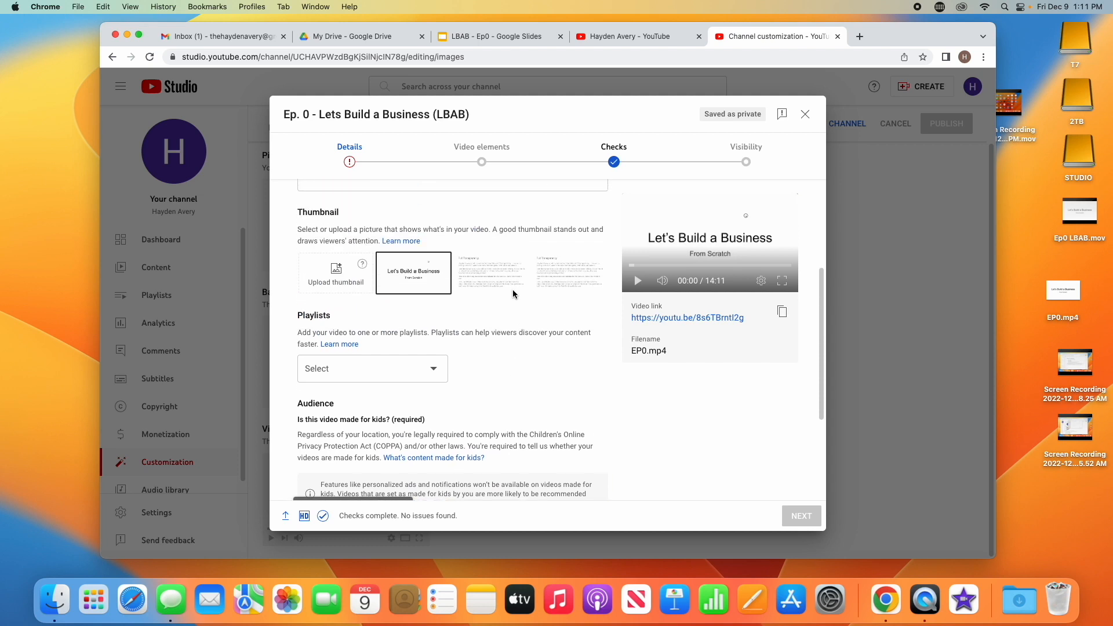
Create a new public playlist titled "LBAB - Lets Build a Business" and add the video to it
click(380, 373)
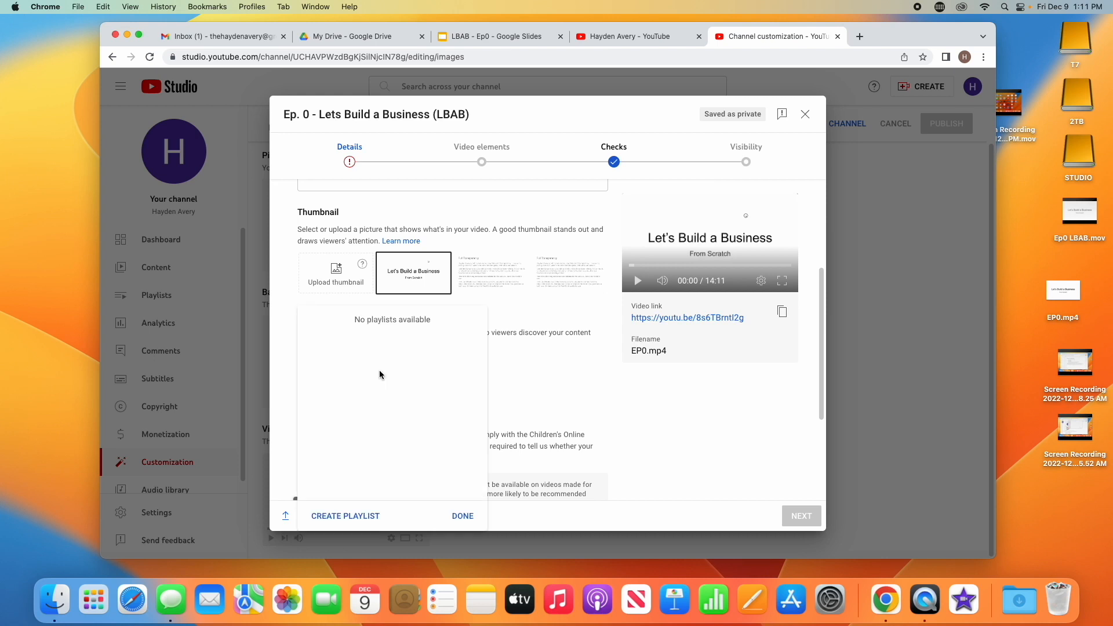
click(365, 516)
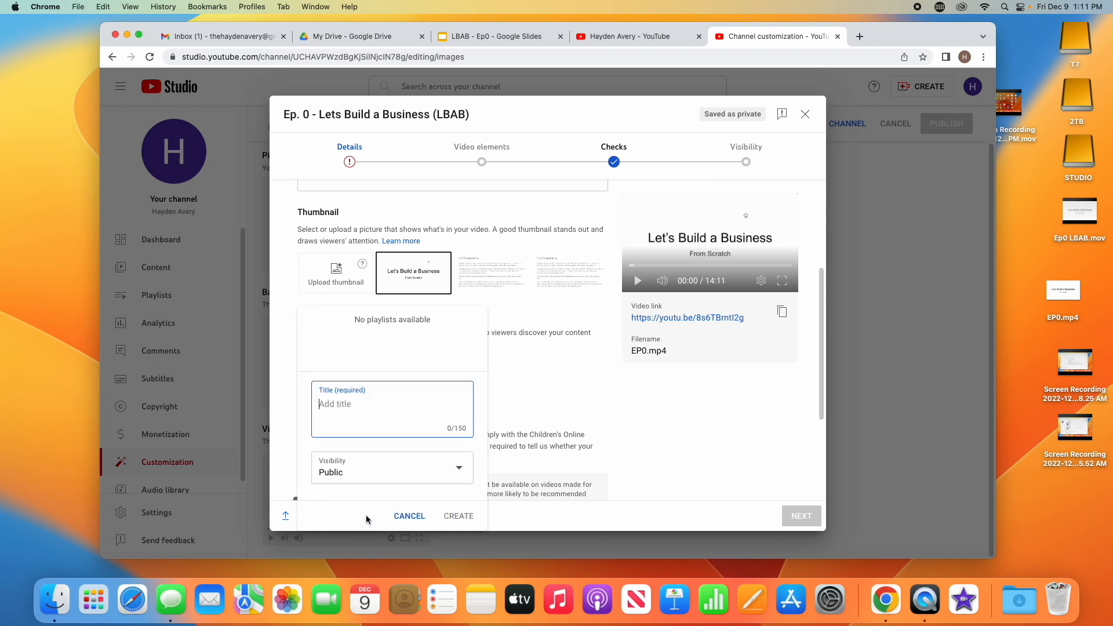
text(LBAB - Lets Build a Business)
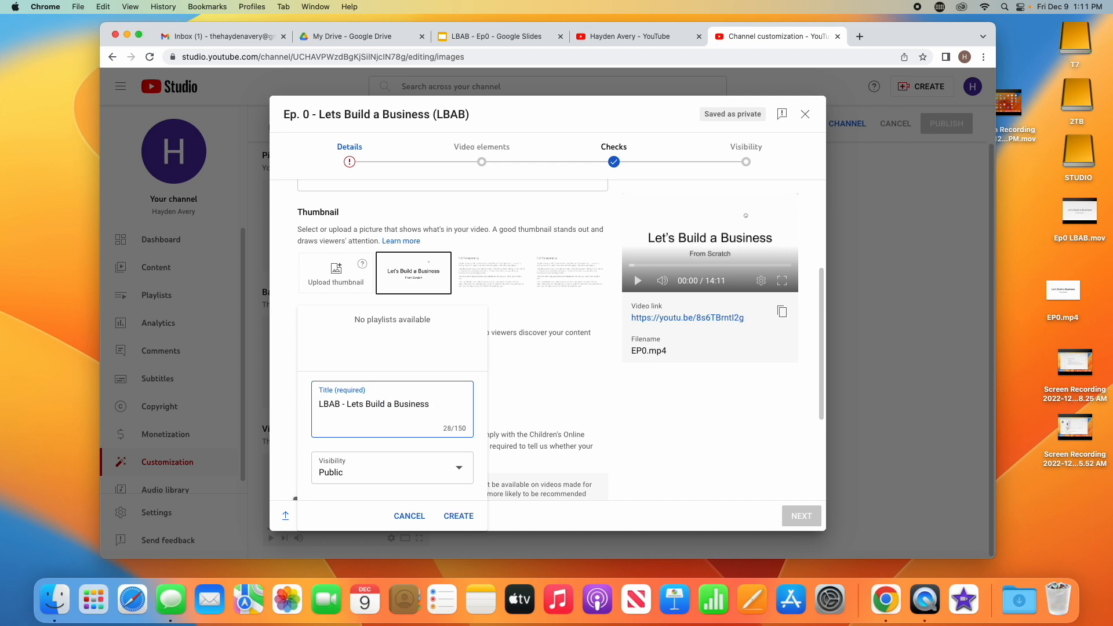
click(460, 513)
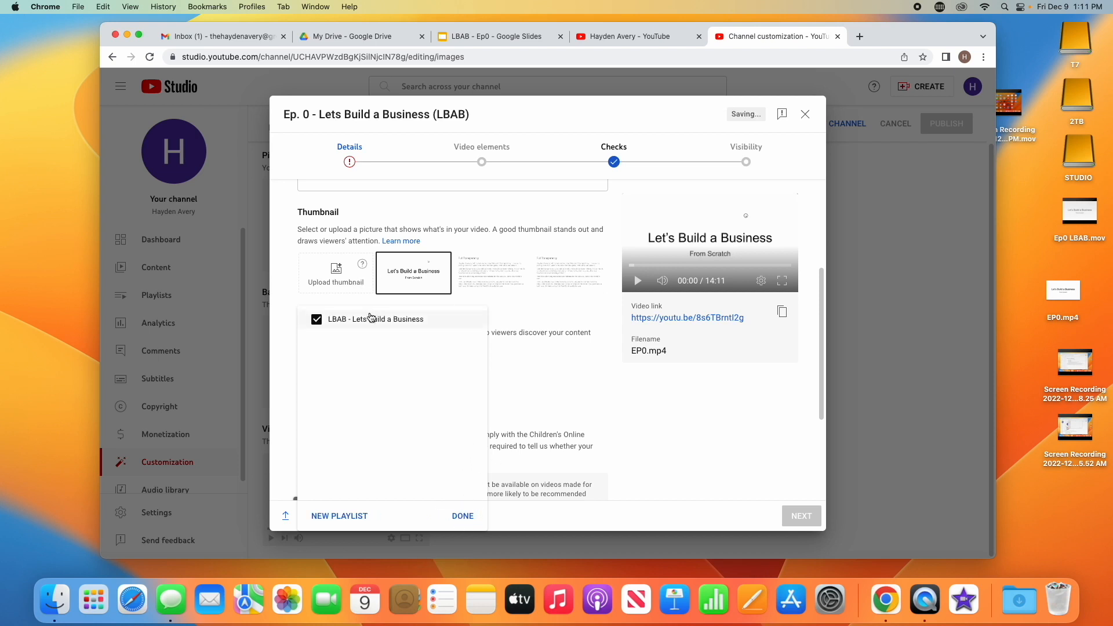
click(463, 516)
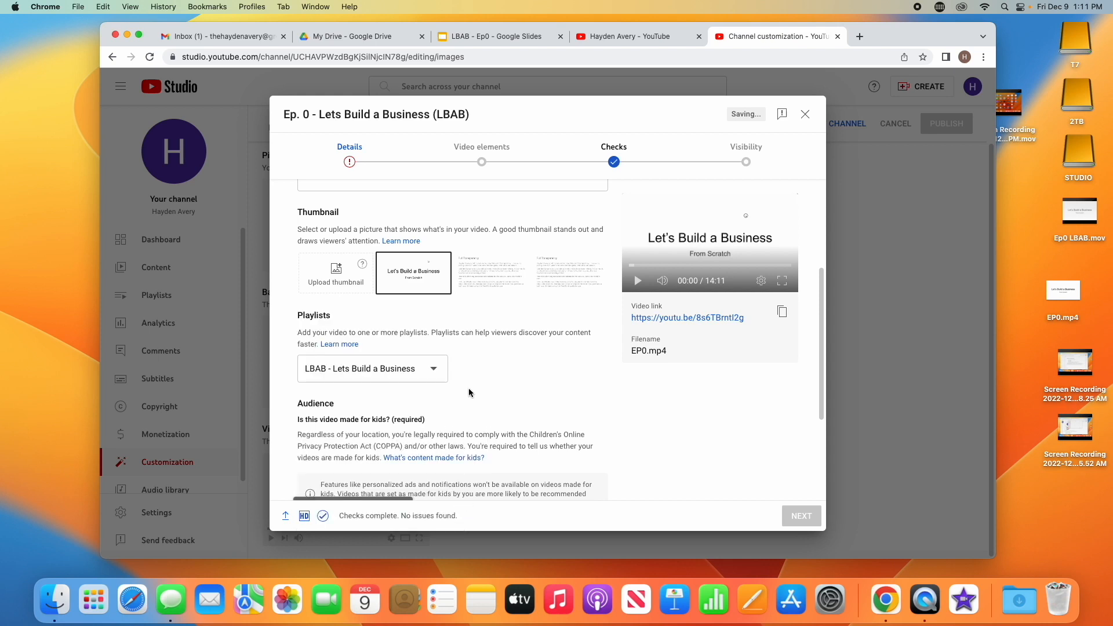
Set the audience to "No, it's not made for kids"
scroll(468, 387, up, 2)
scroll(468, 388, down, 4)
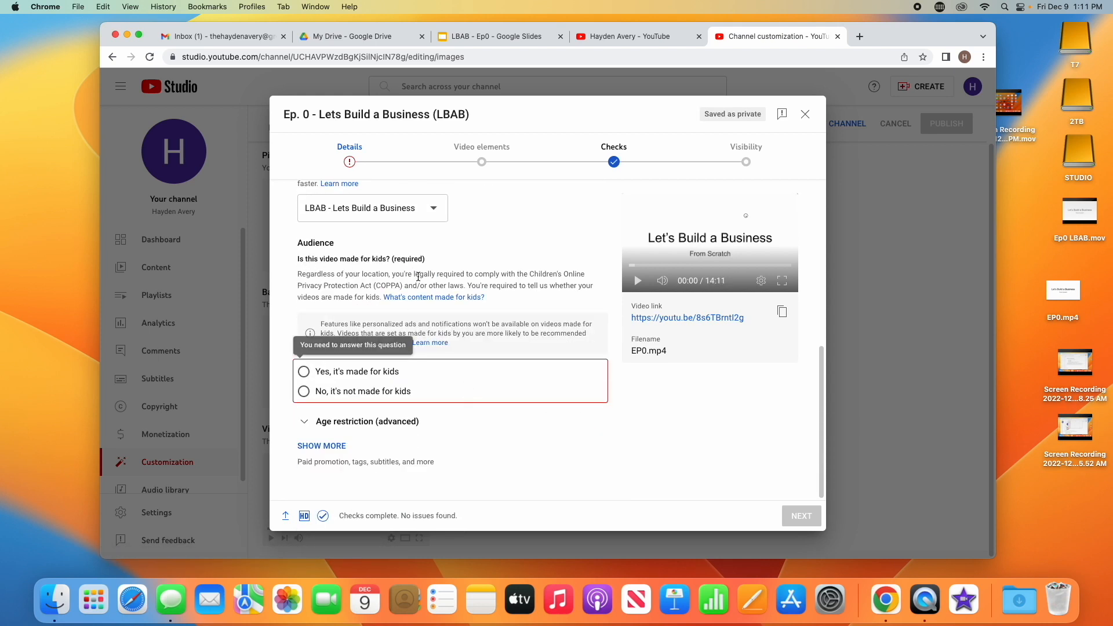
click(303, 392)
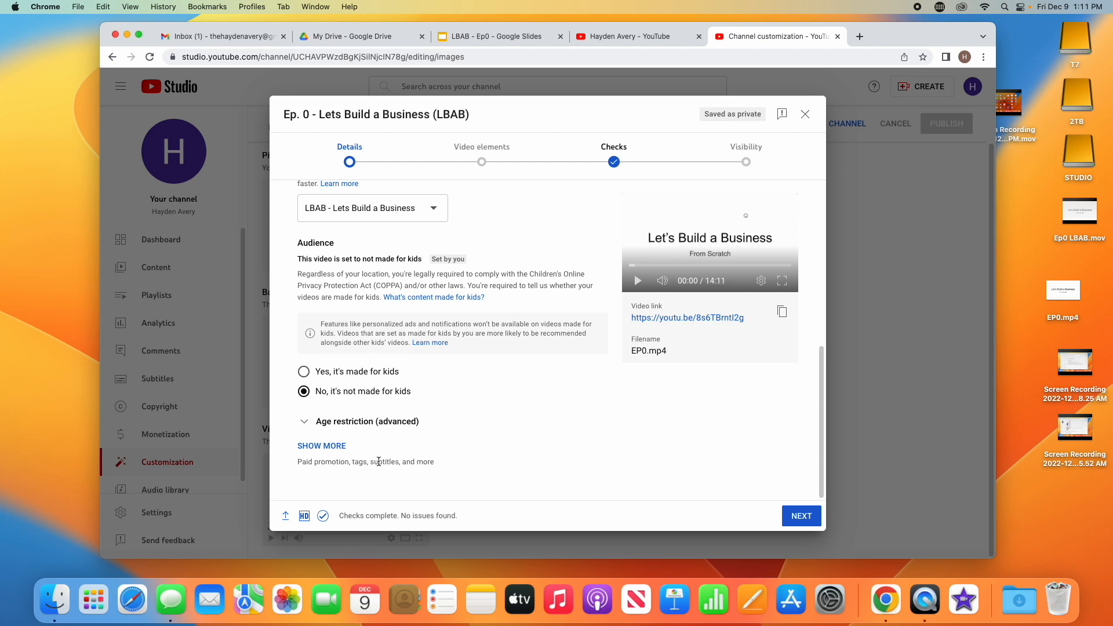
Expand the additional settings and review the paid promotion, chapters, tags, language, and license options
click(343, 446)
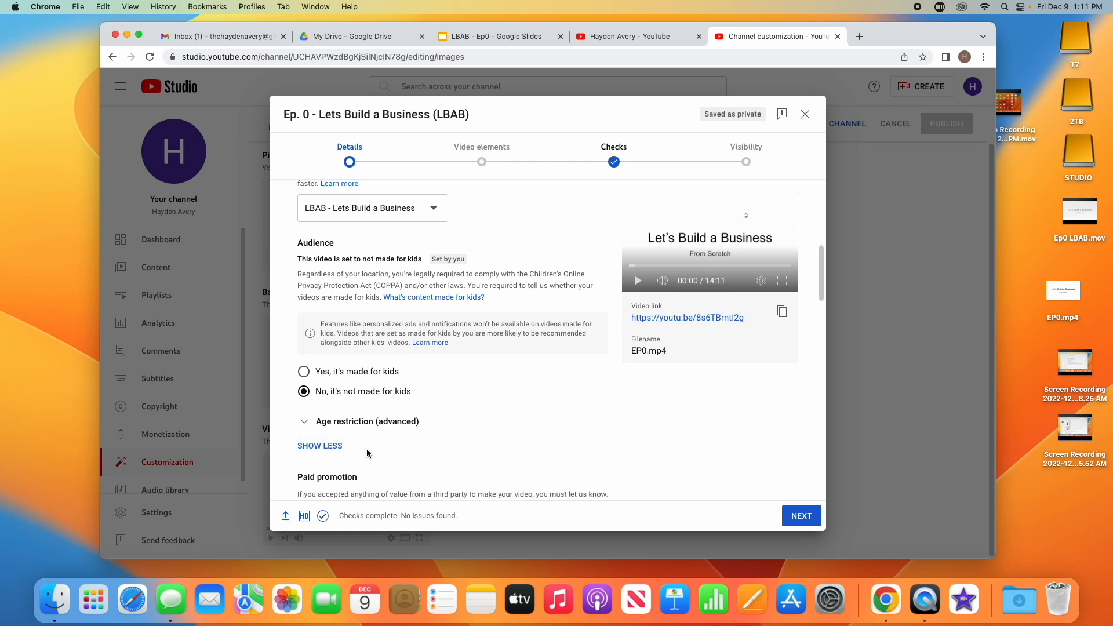
scroll(366, 448, up, 4)
scroll(383, 406, down, 8)
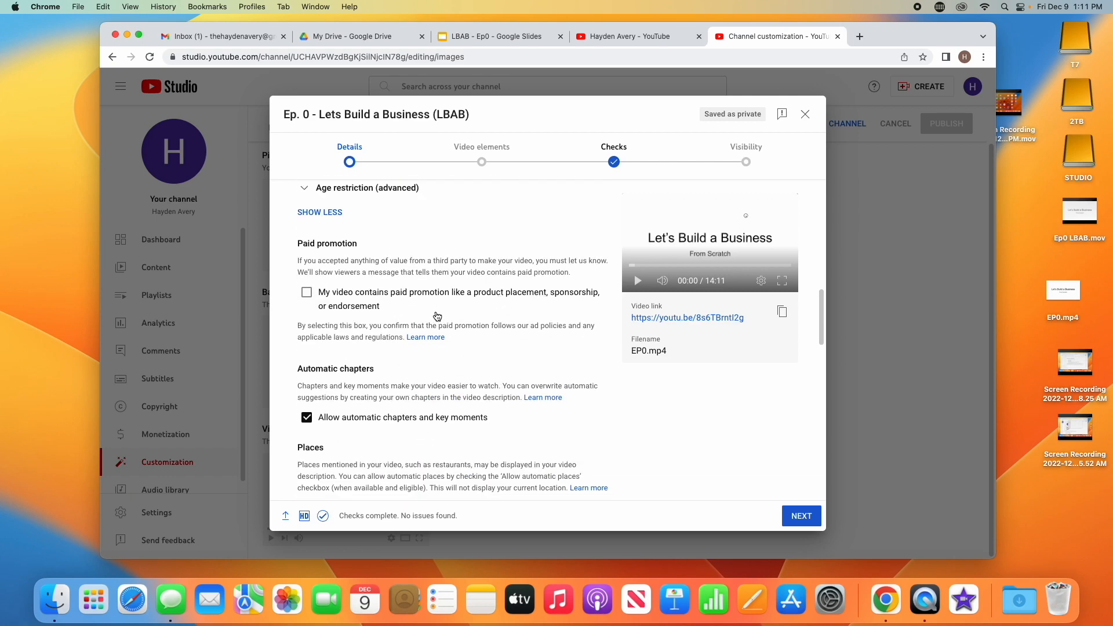
scroll(437, 315, down, 3)
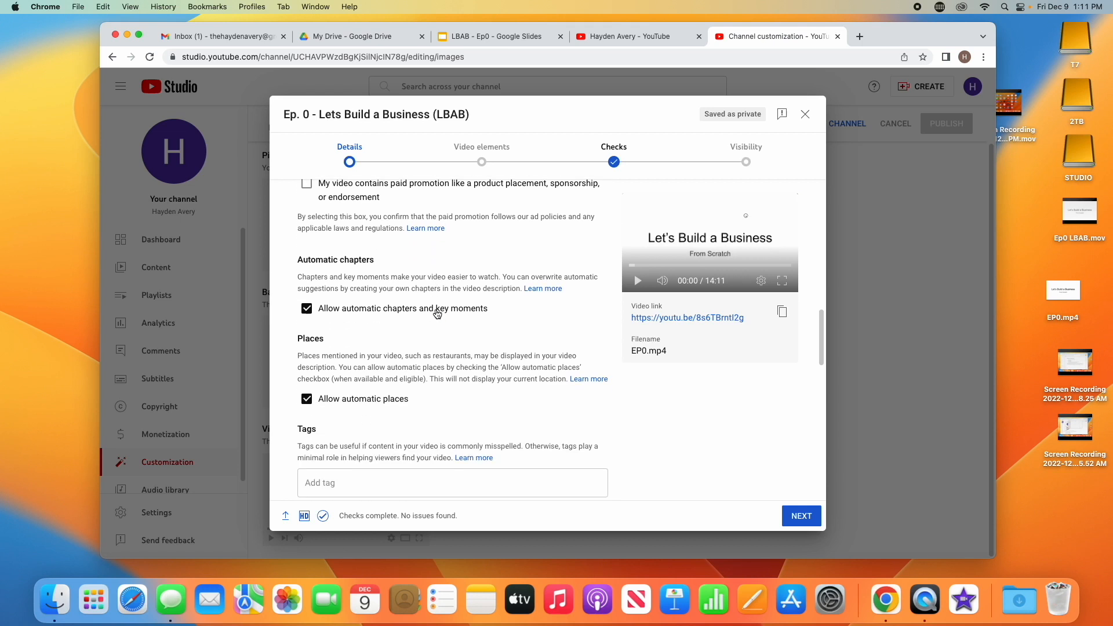
scroll(437, 314, down, 3)
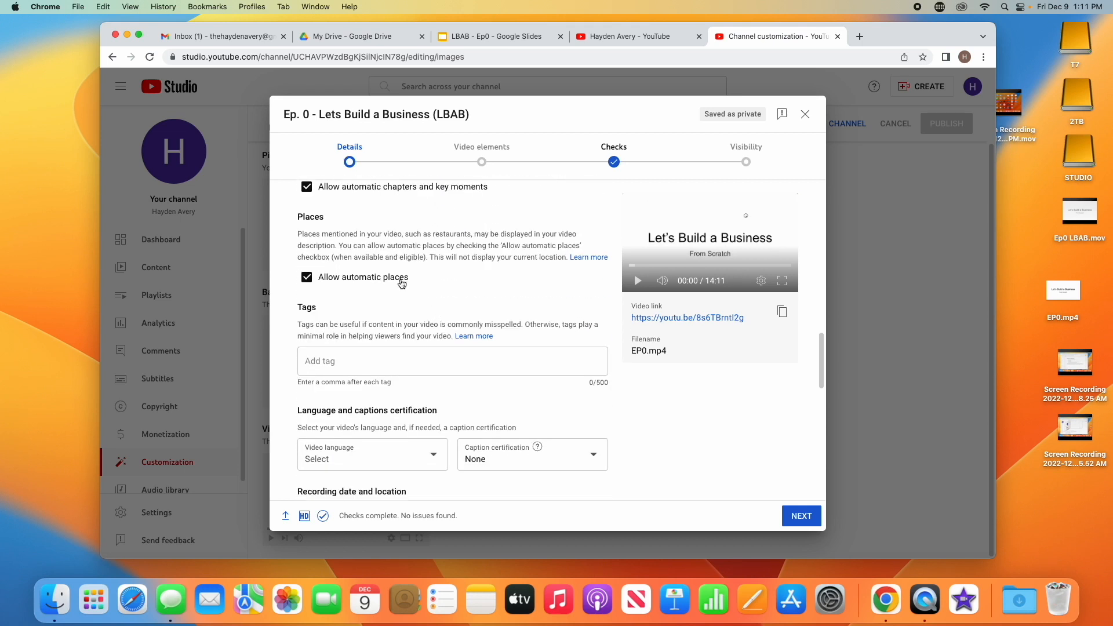
scroll(402, 283, down, 2)
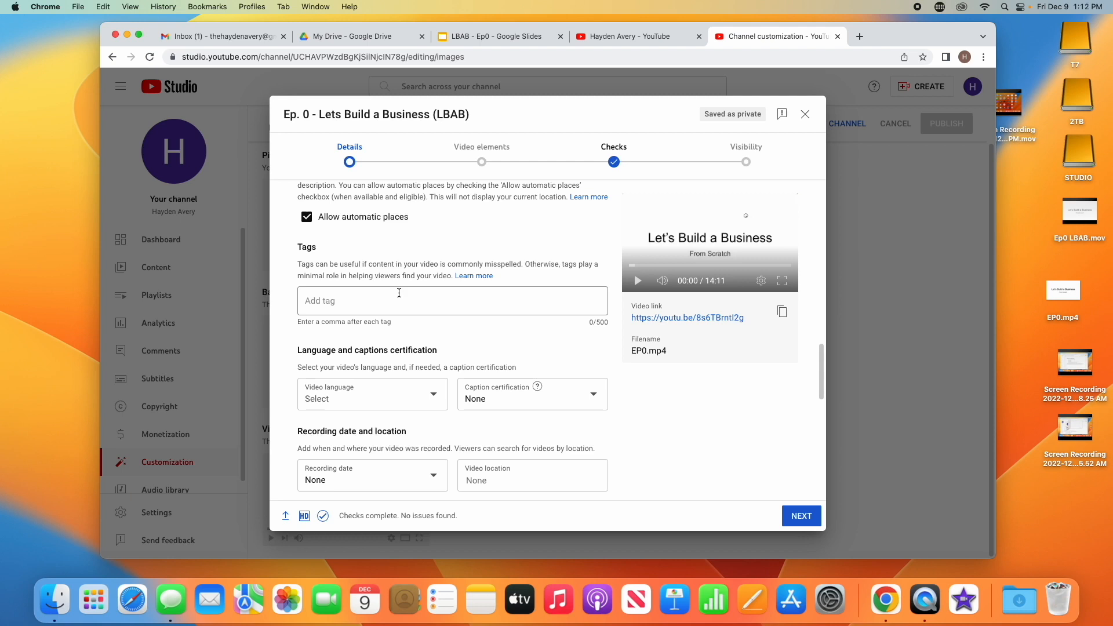
scroll(398, 292, down, 3)
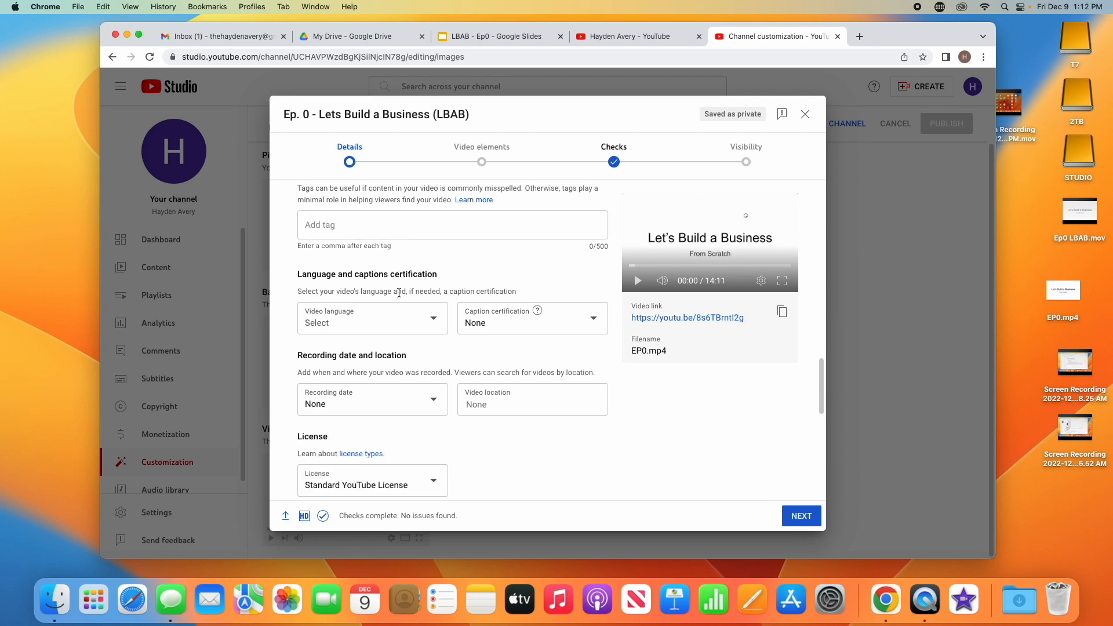
scroll(398, 293, down, 5)
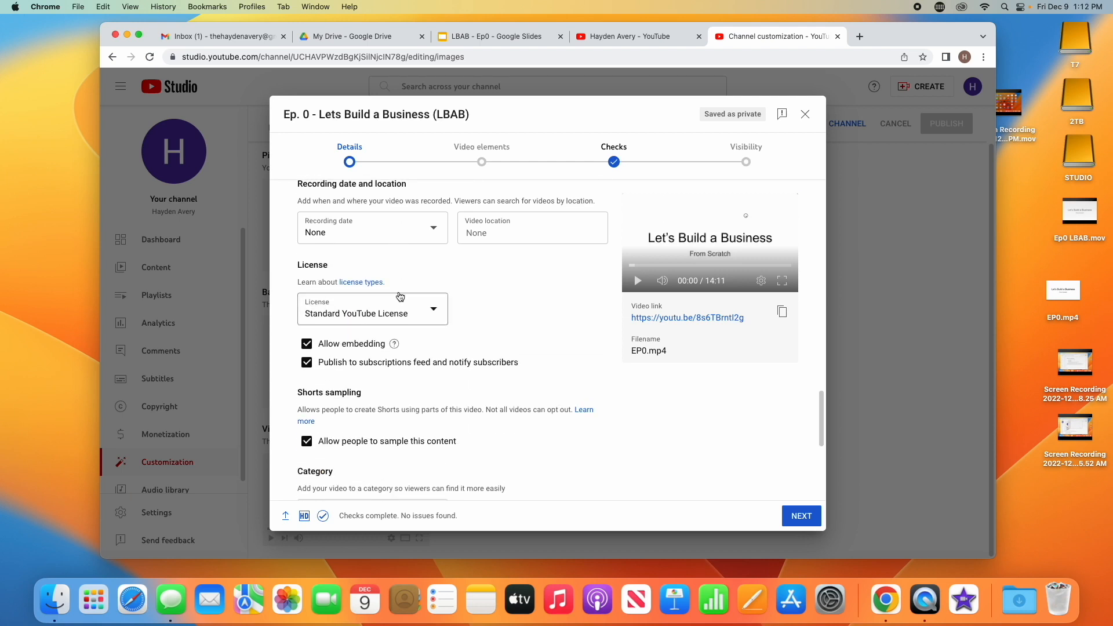
Turn off allowing people to sample this video for Shorts
scroll(399, 296, down, 1)
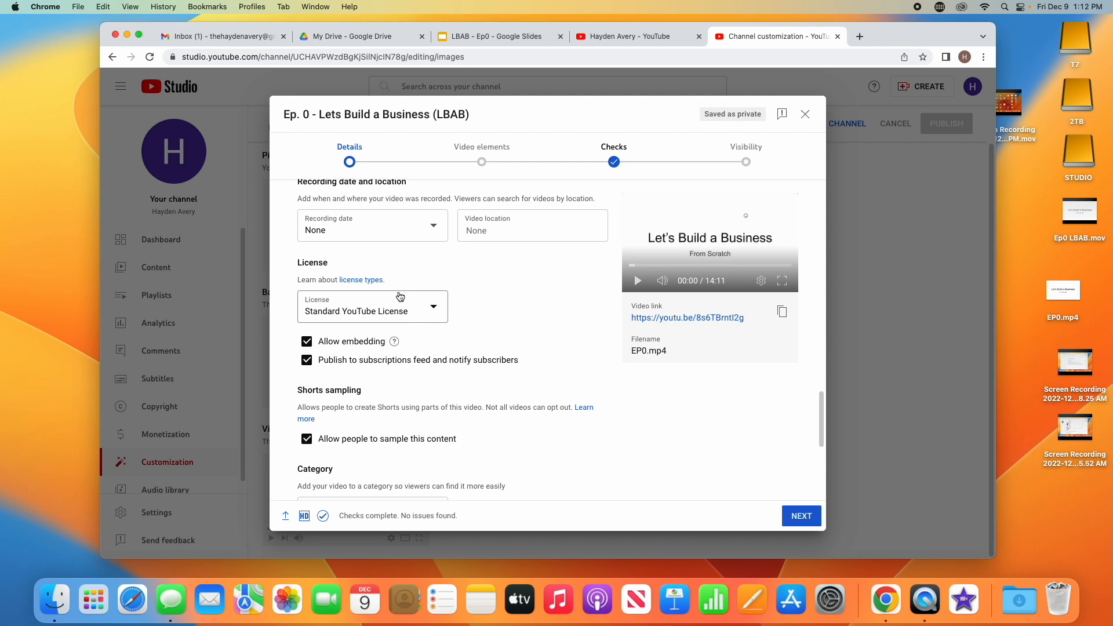
scroll(399, 296, down, 1)
scroll(400, 297, down, 1)
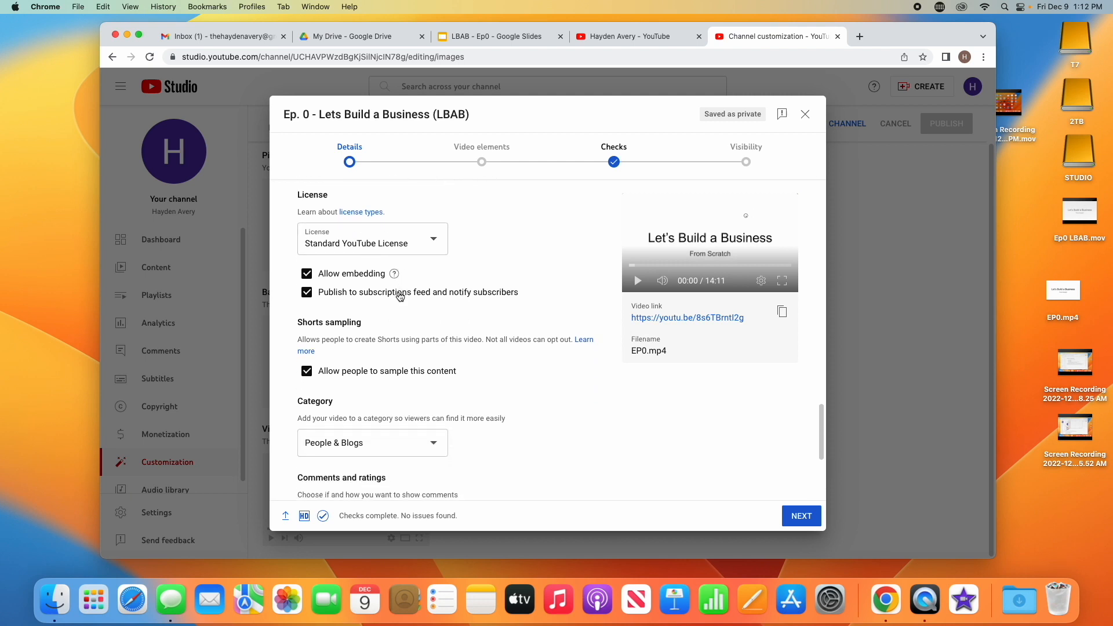
scroll(400, 297, down, 2)
click(393, 325)
Set the category to Education with the type How-to
scroll(425, 328, down, 3)
click(418, 257)
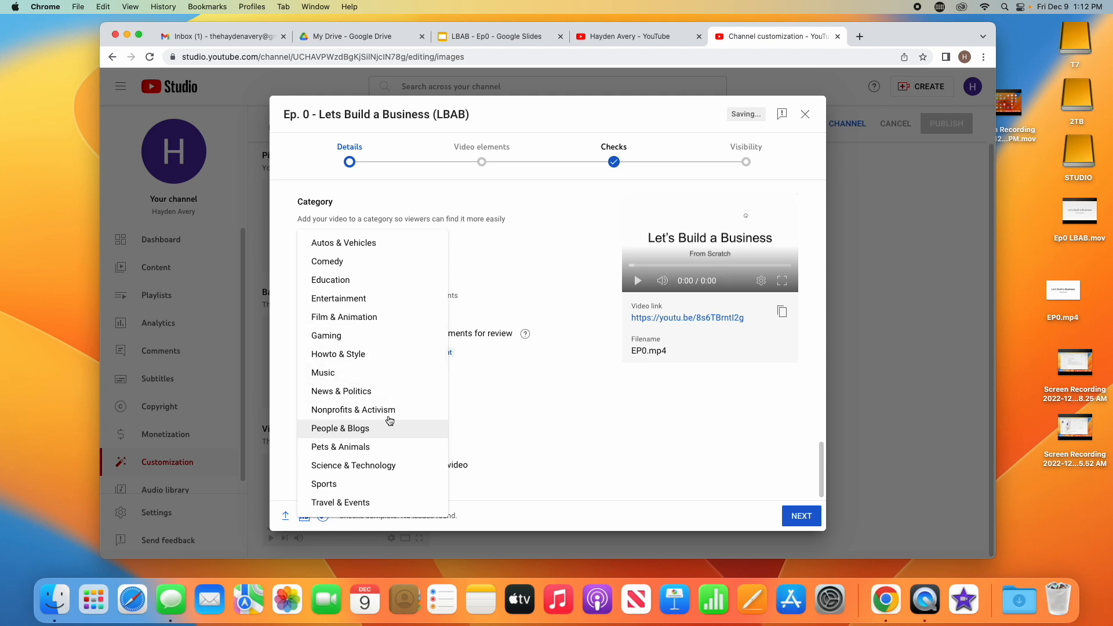
click(389, 282)
click(492, 295)
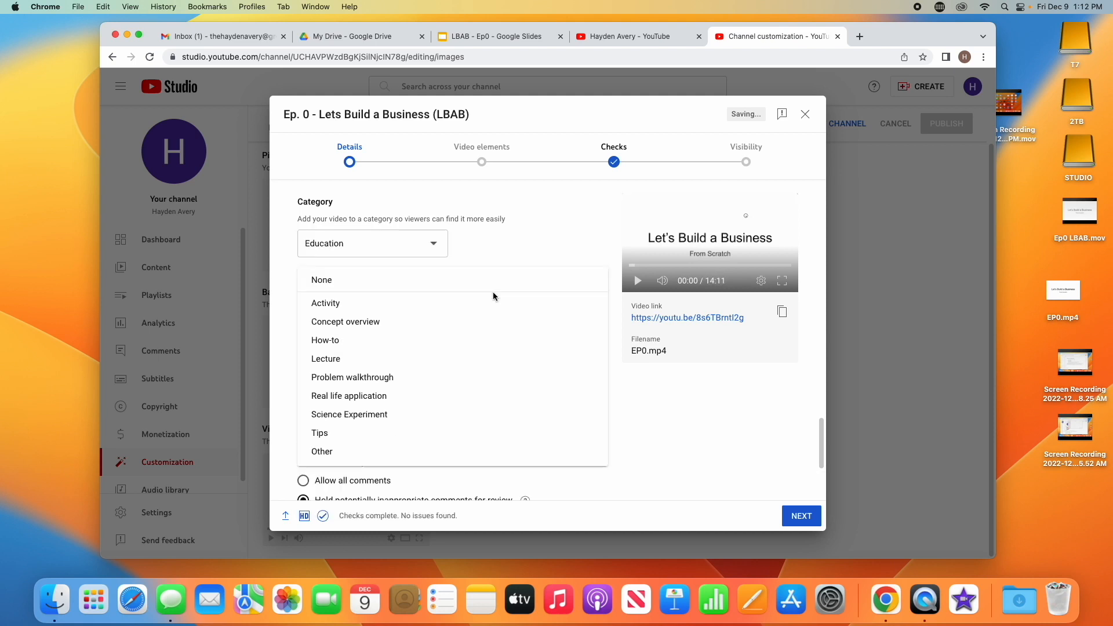
click(461, 341)
Set the education level to Professional training and the academic system to United States
click(464, 331)
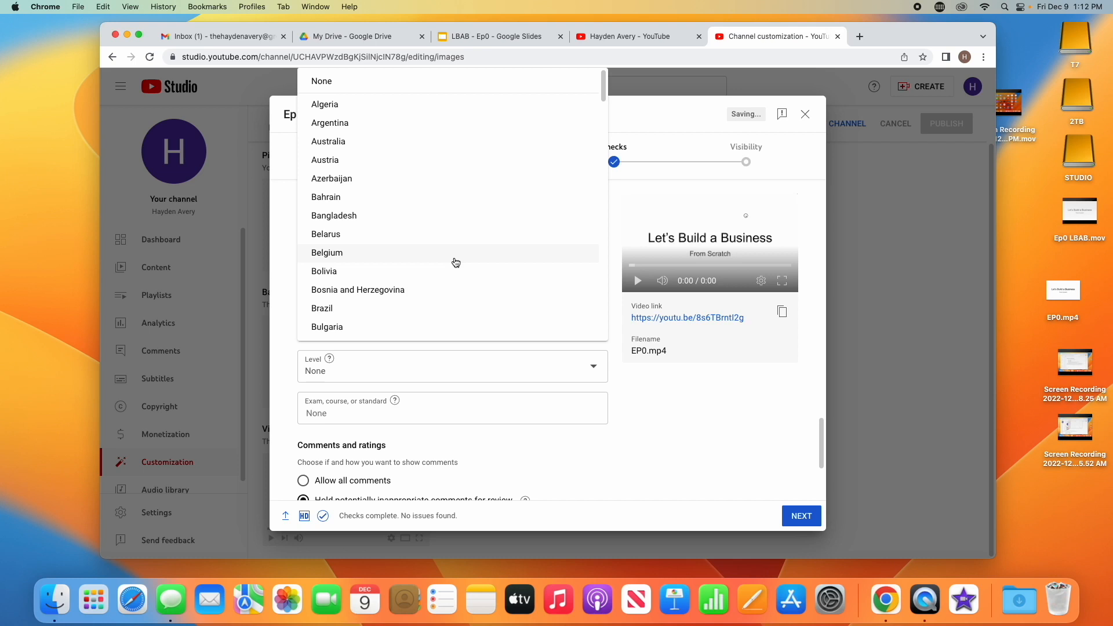
click(434, 82)
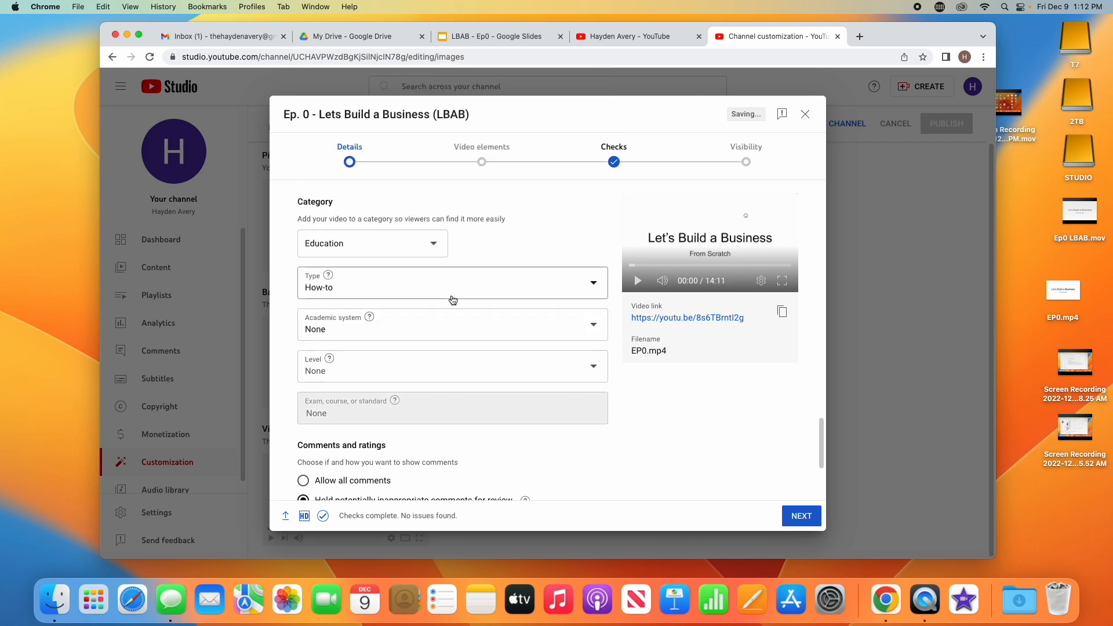
click(440, 365)
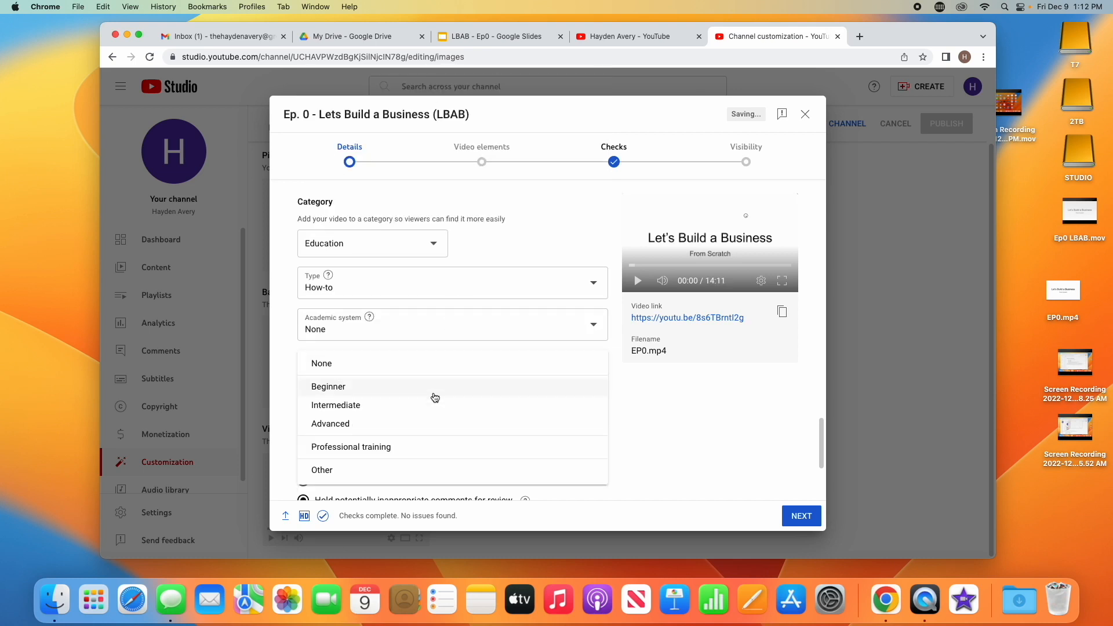
click(423, 456)
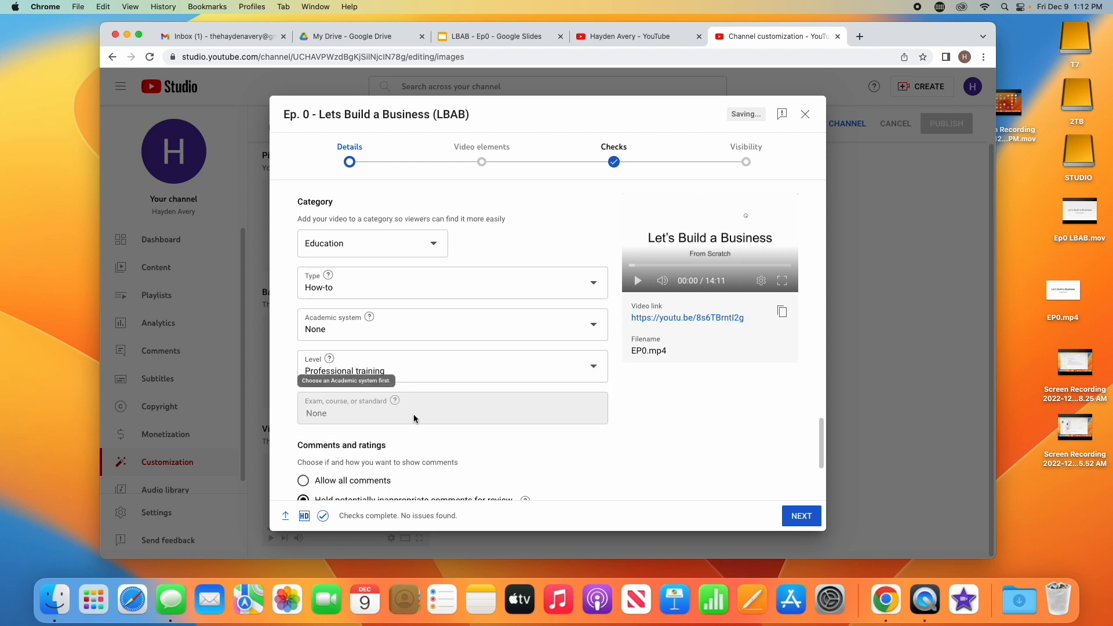
click(434, 323)
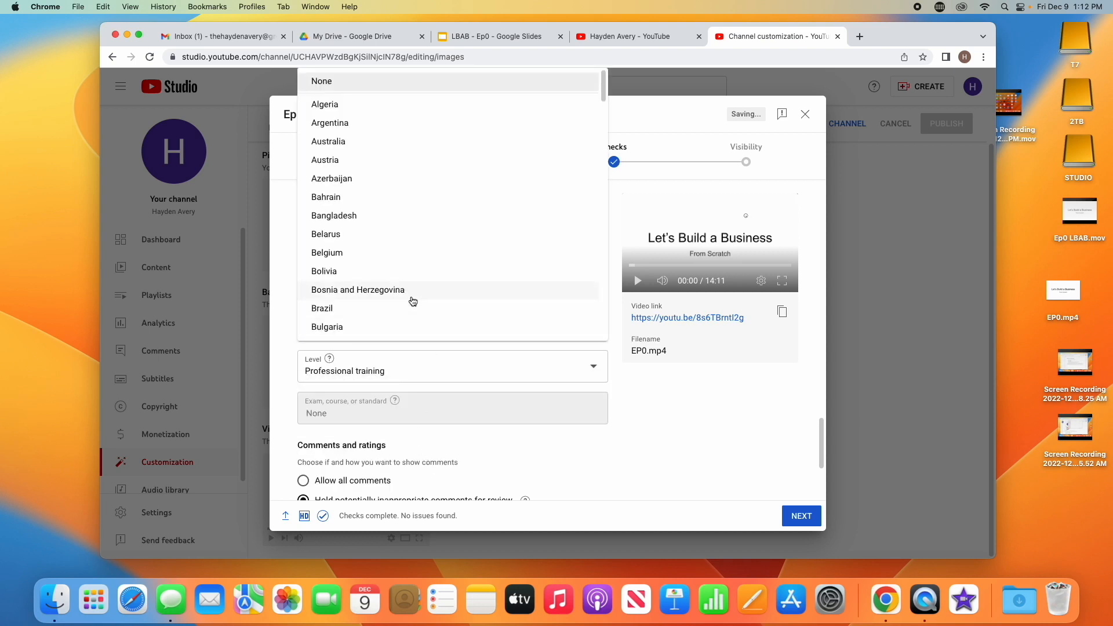
drag(612, 89, 603, 278)
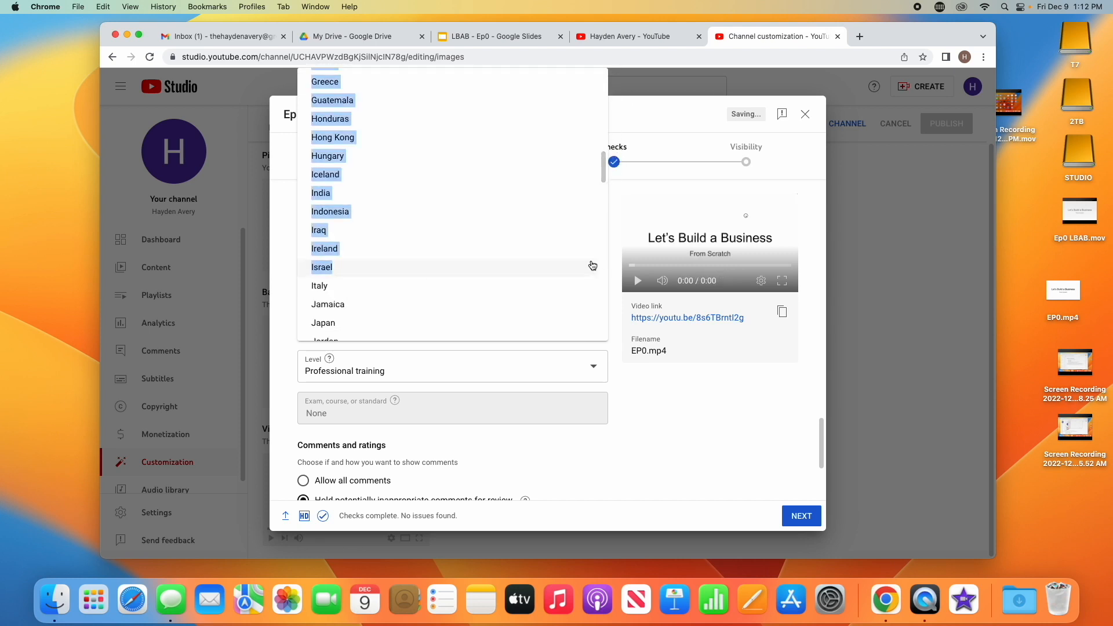
drag(603, 171, 602, 316)
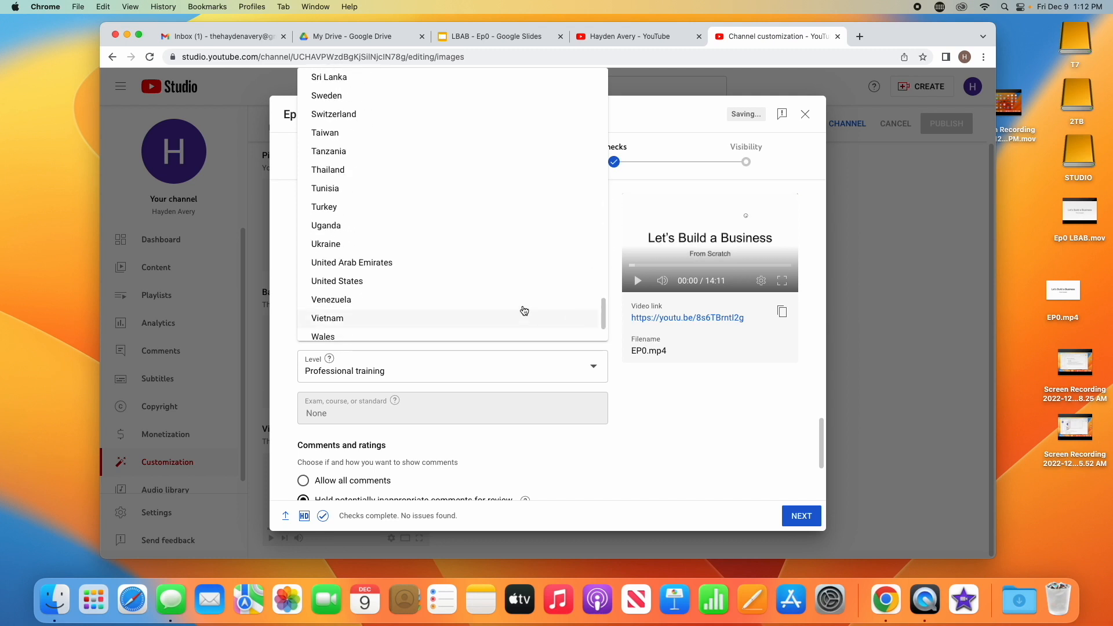
click(520, 284)
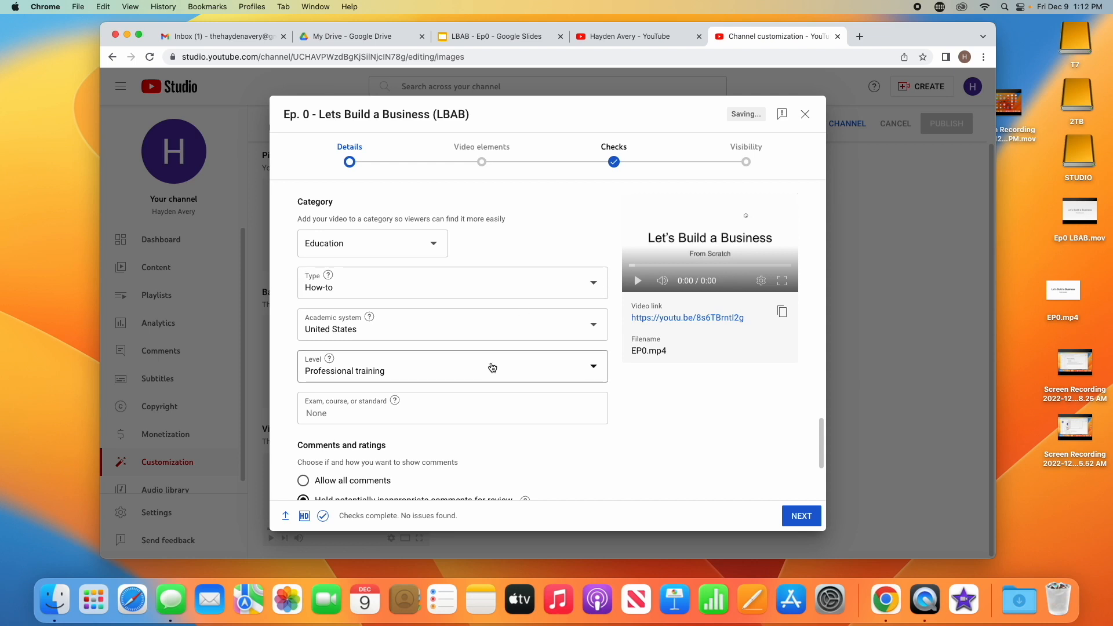
Change the video category to Howto & Style
scroll(582, 416, up, 1)
scroll(582, 416, down, 1)
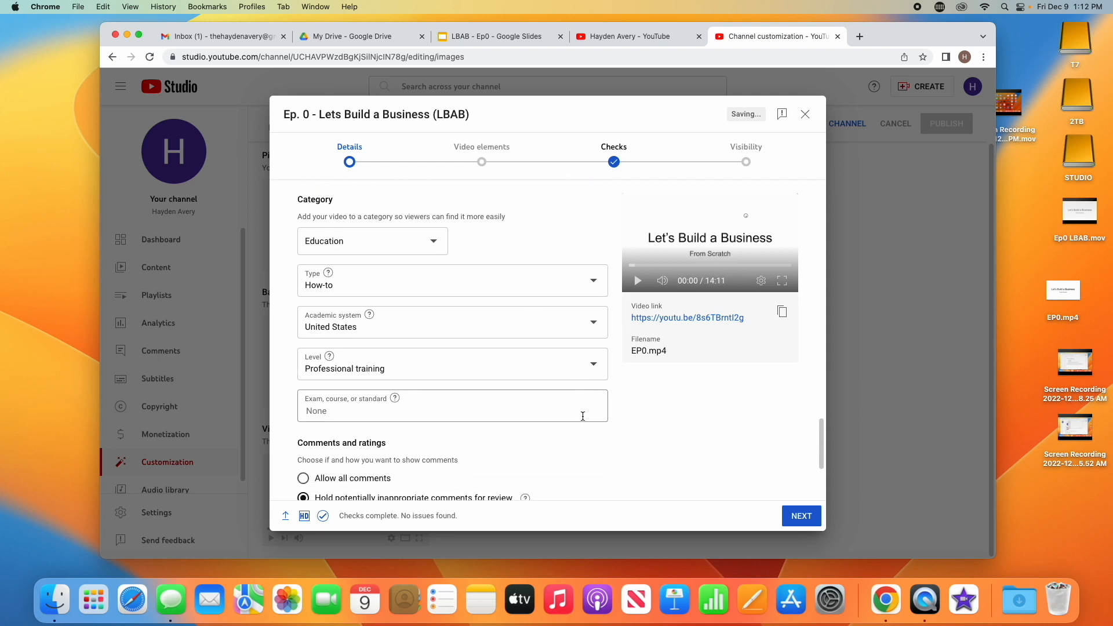
scroll(582, 416, down, 2)
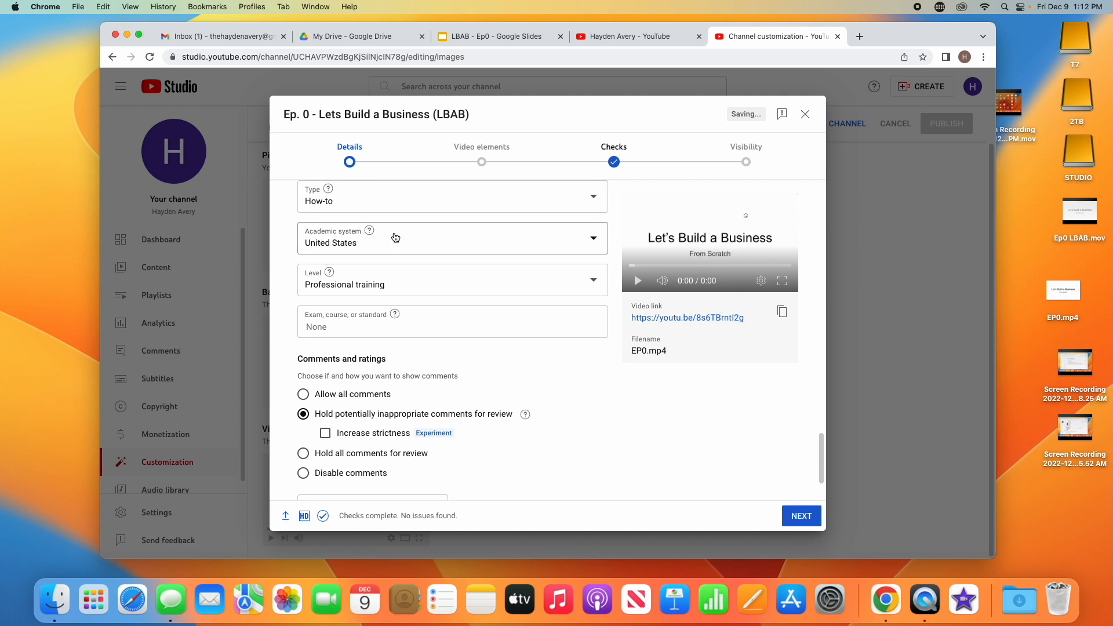
scroll(394, 237, down, 1)
scroll(394, 237, up, 3)
click(399, 254)
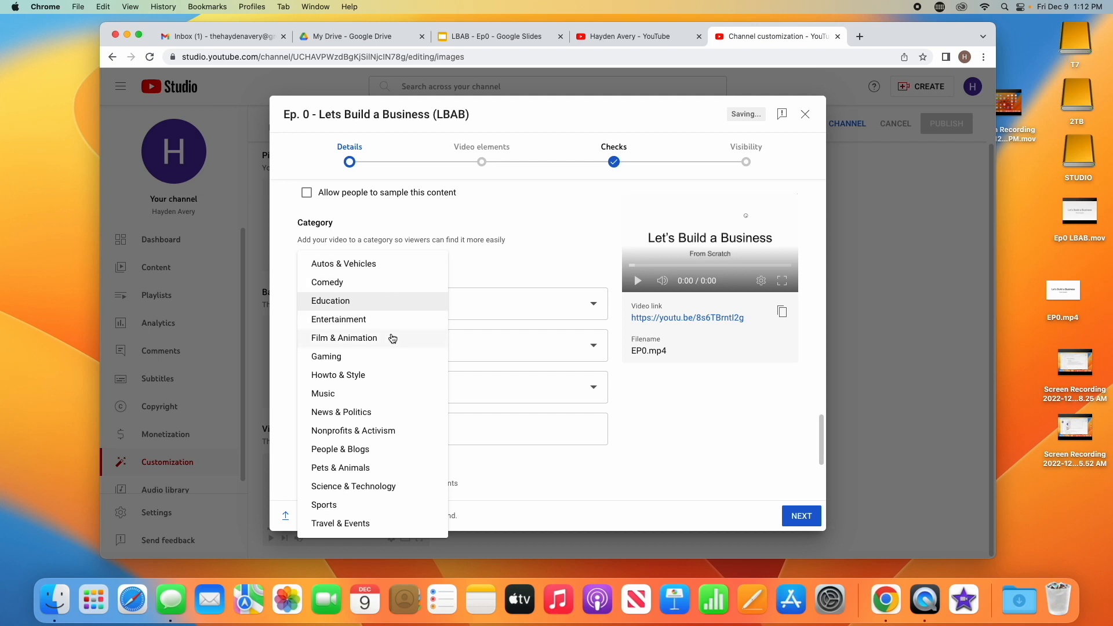
click(390, 374)
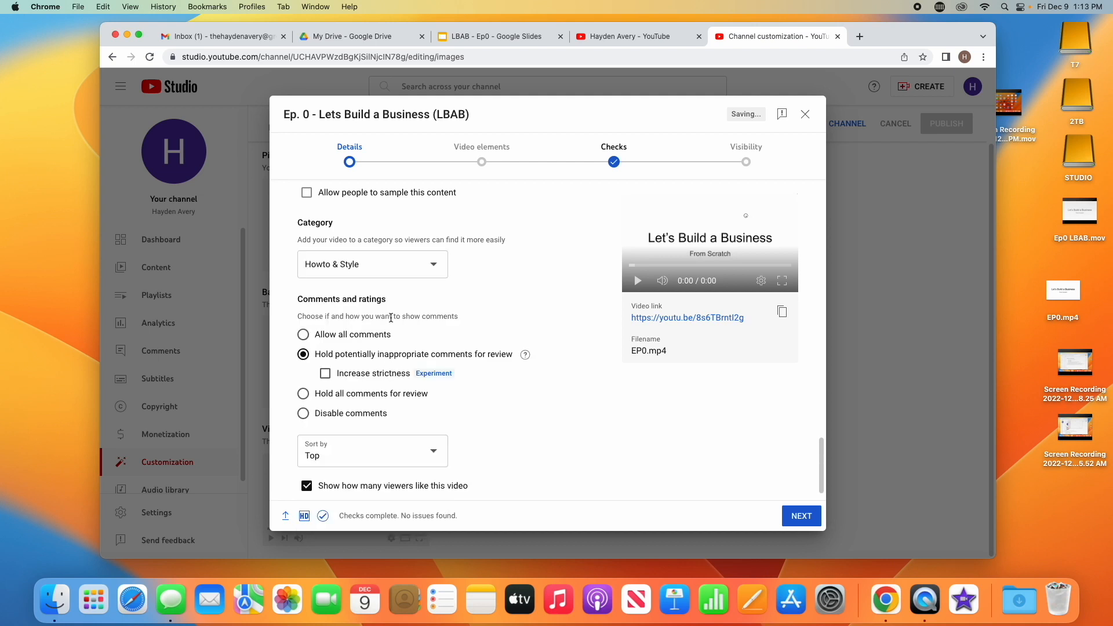
click(401, 270)
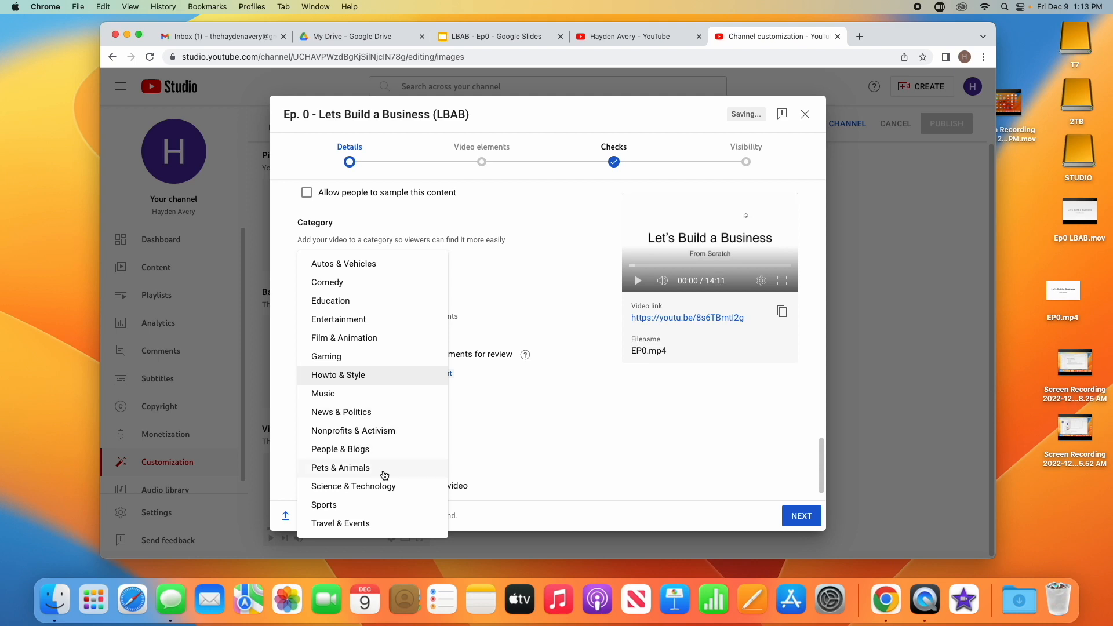
click(389, 376)
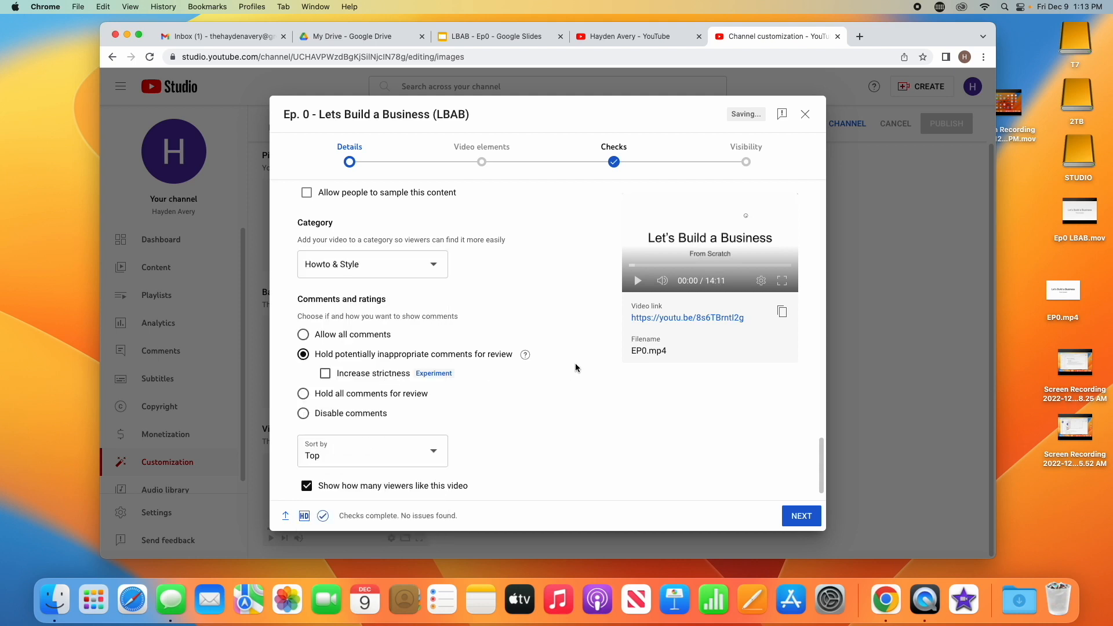
Advance to the video elements stage and add an end screen using the one video, one subscribe template
scroll(575, 367, up, 2)
scroll(575, 368, down, 3)
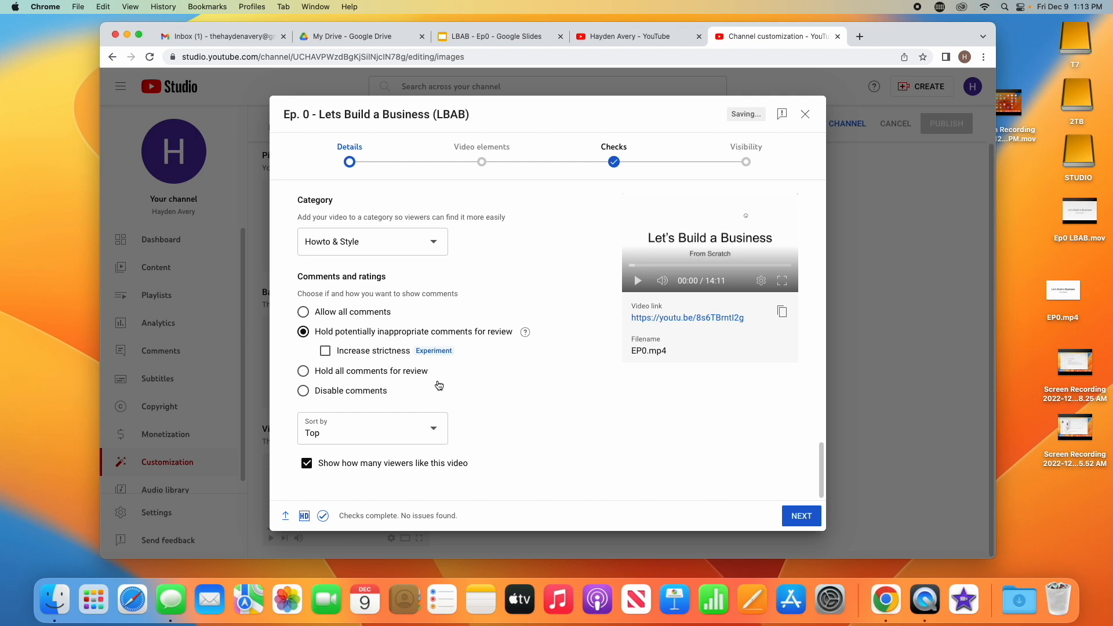
click(803, 515)
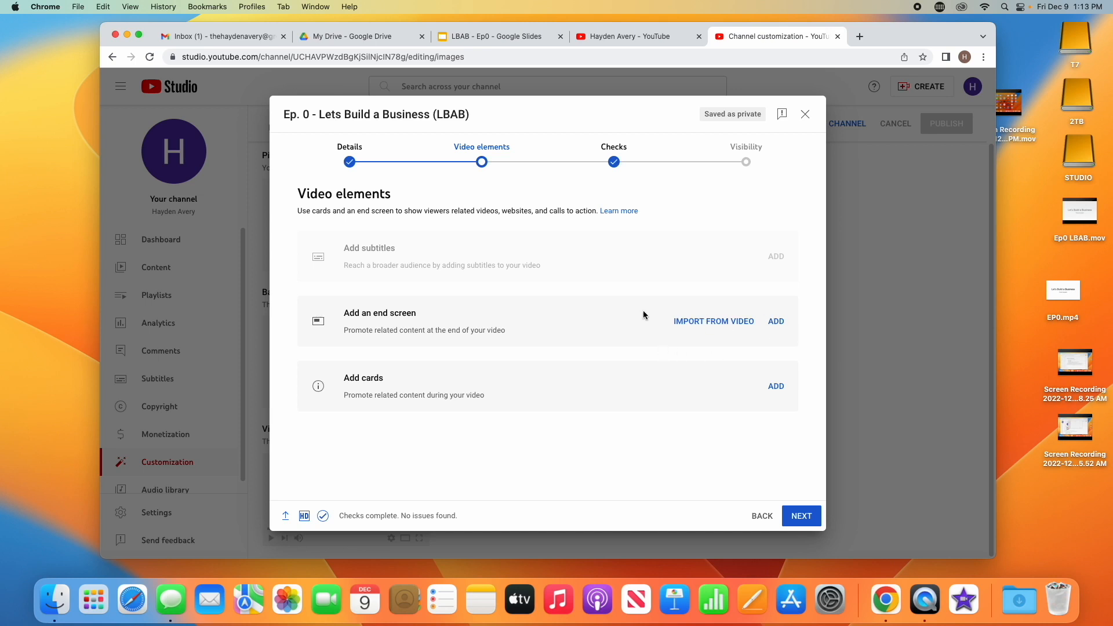
click(777, 322)
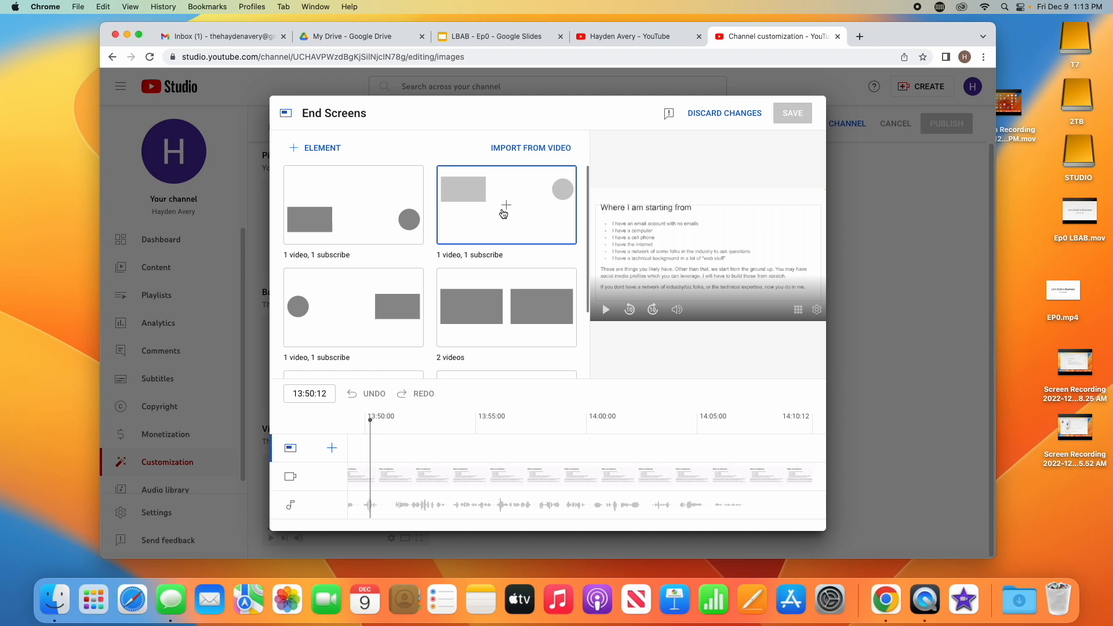
click(503, 211)
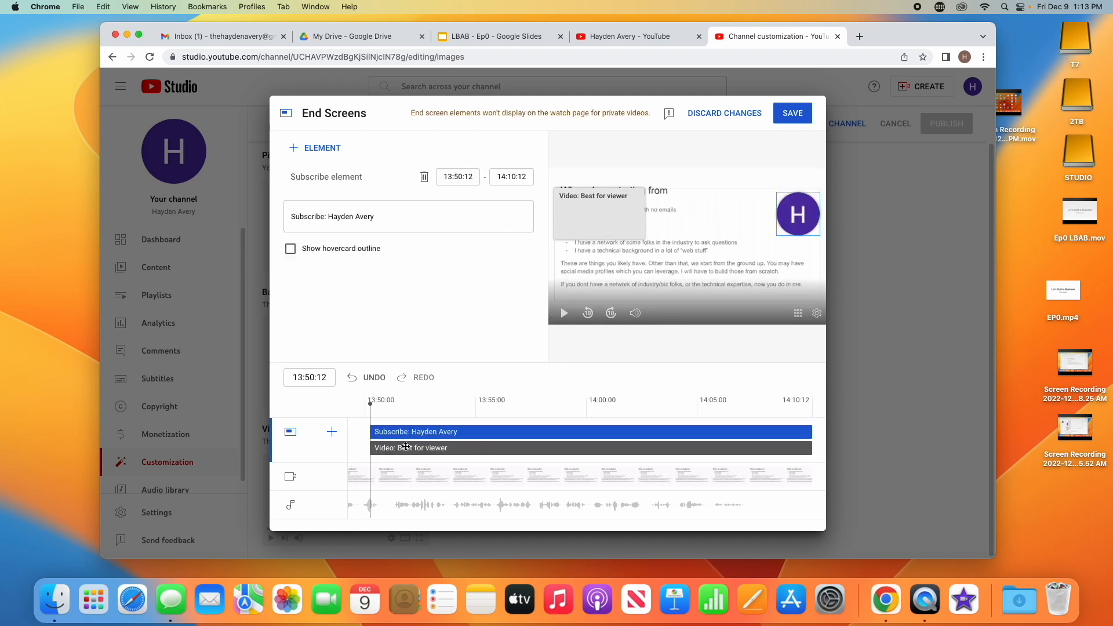
Move the subscribe element's start time to 14:00:00 on the end screen timeline
click(381, 409)
drag(381, 409, 501, 411)
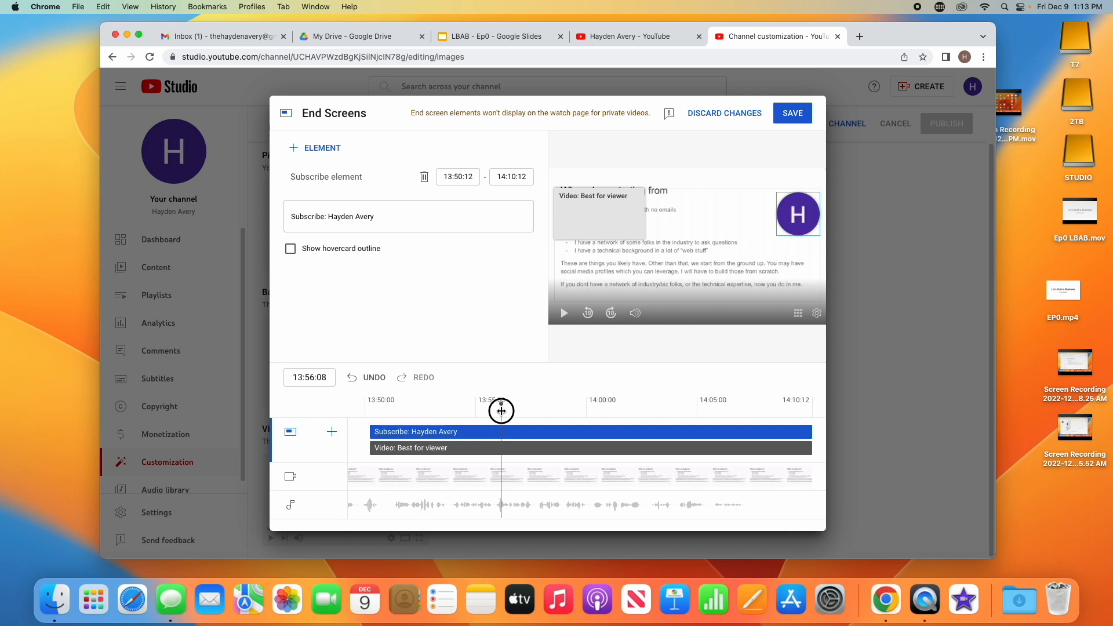
drag(502, 411, 586, 411)
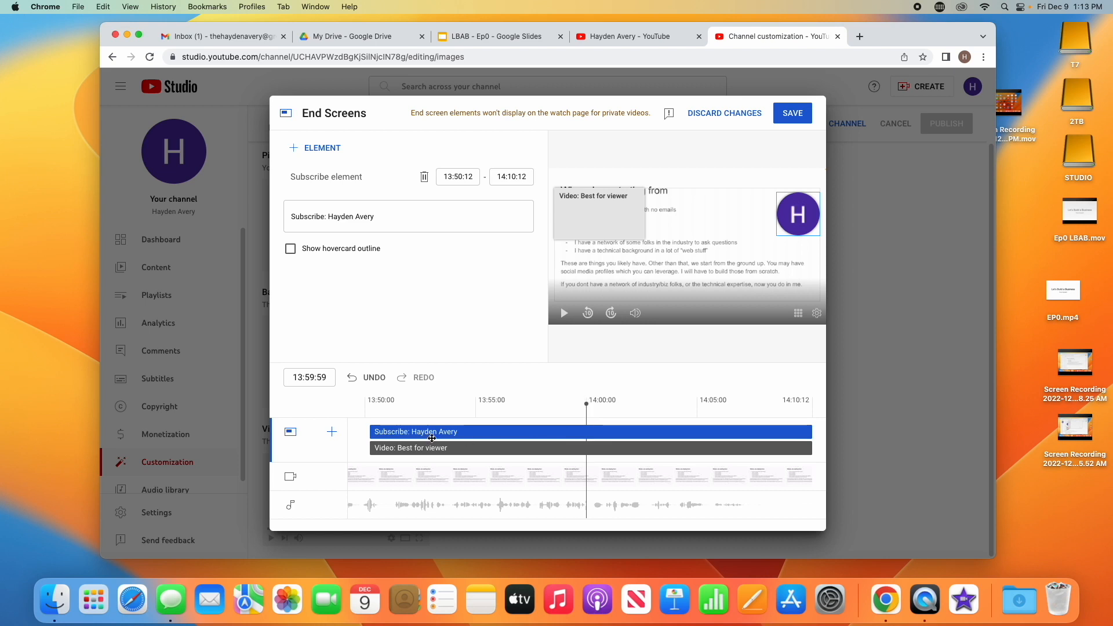
drag(372, 433, 590, 436)
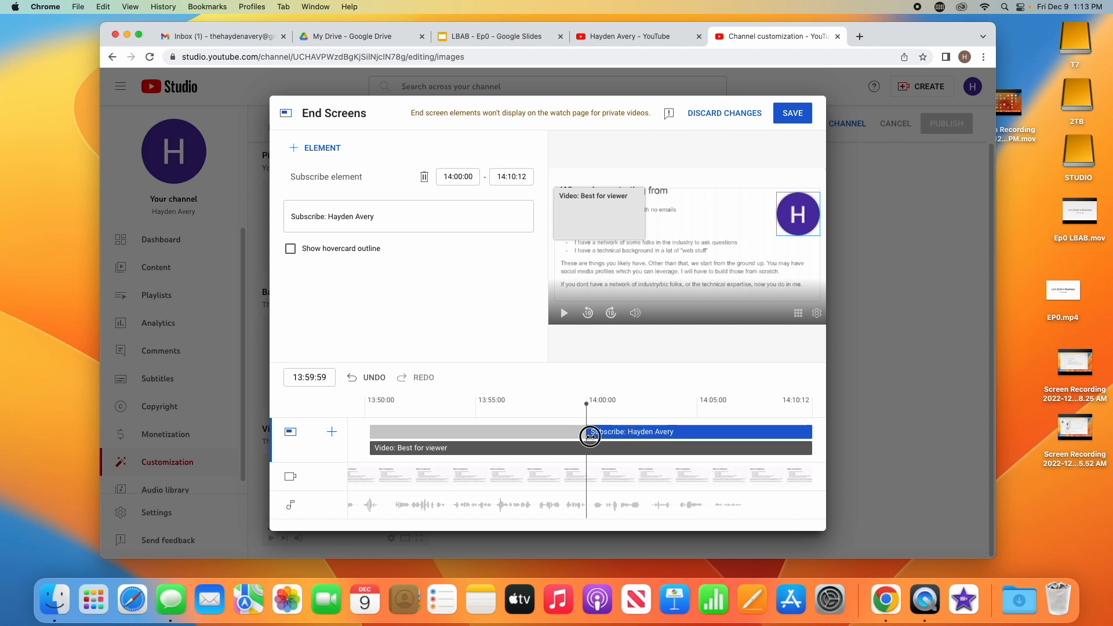
Start the video element at 14:00:00 and set it to feature the most recent upload
click(371, 452)
drag(372, 451, 586, 461)
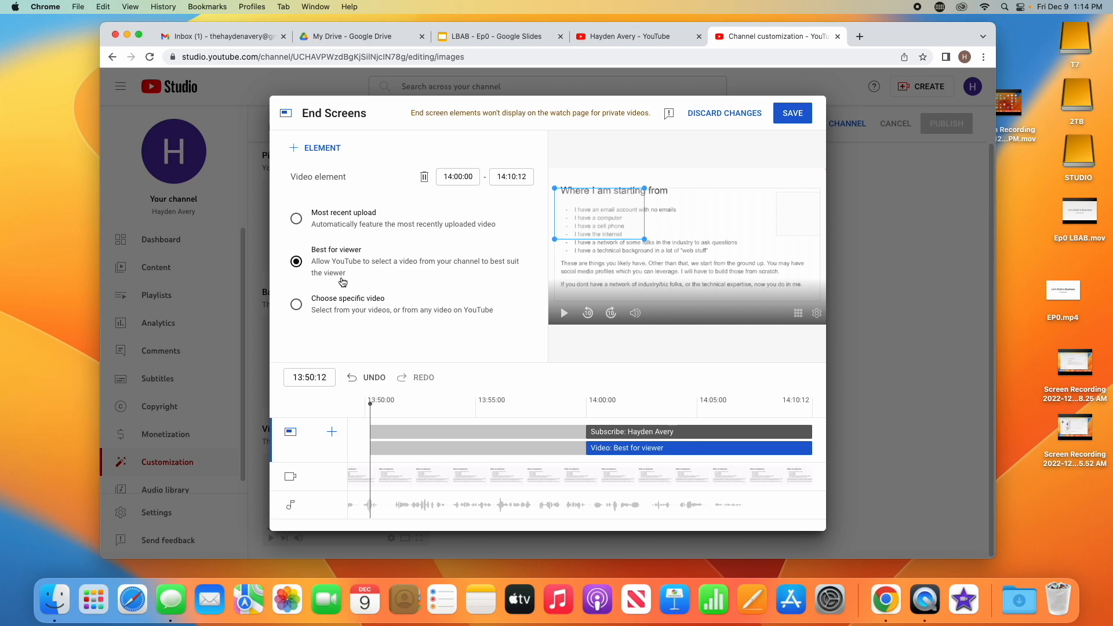
click(340, 301)
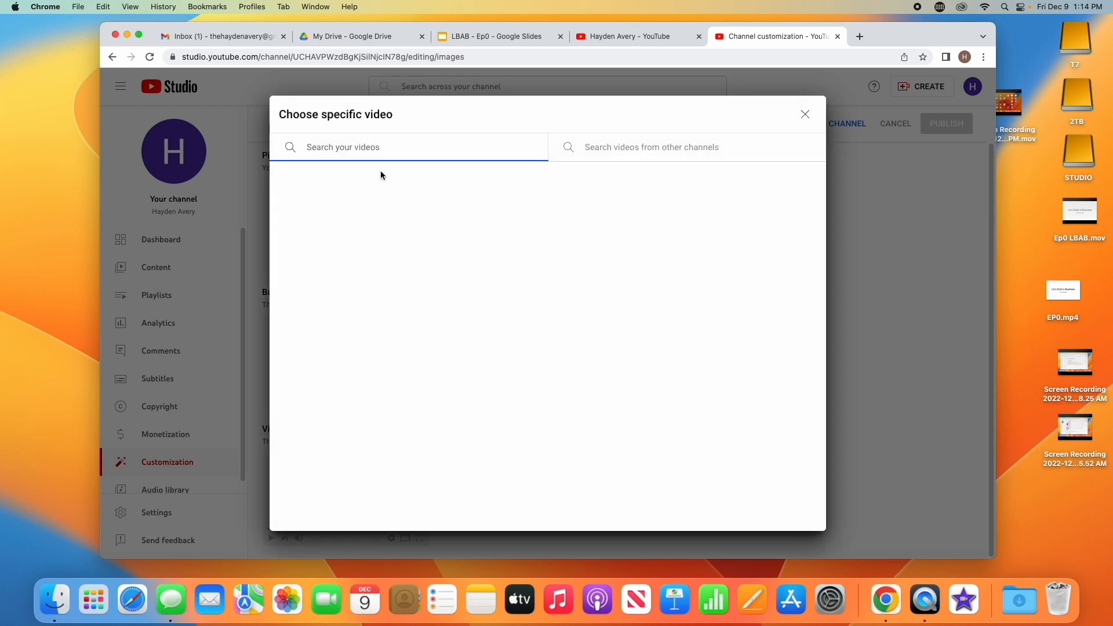
click(805, 115)
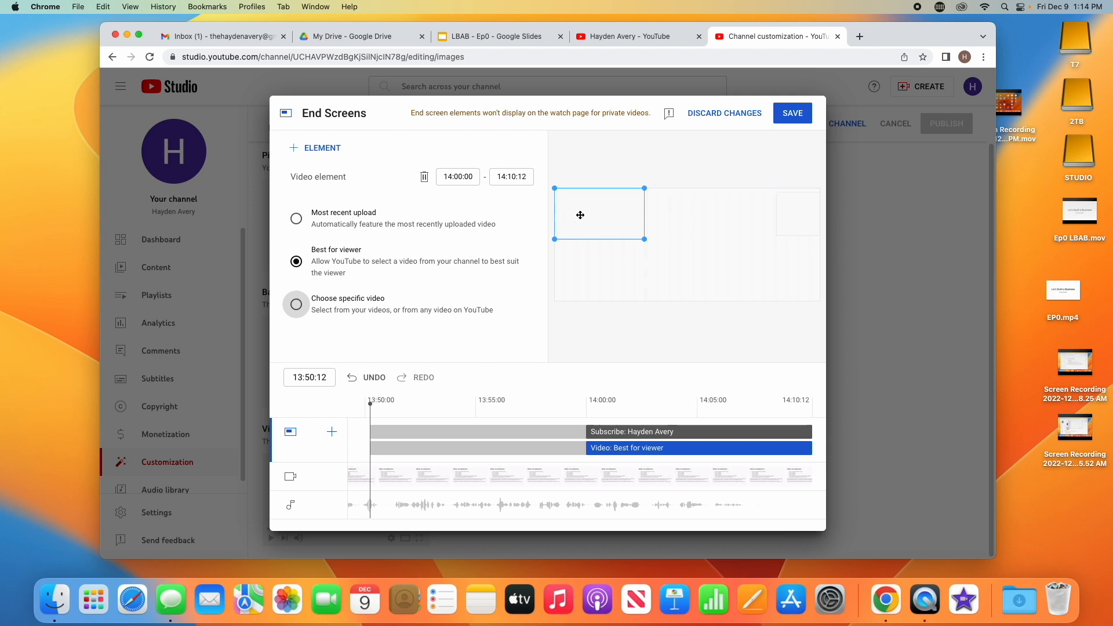
click(356, 226)
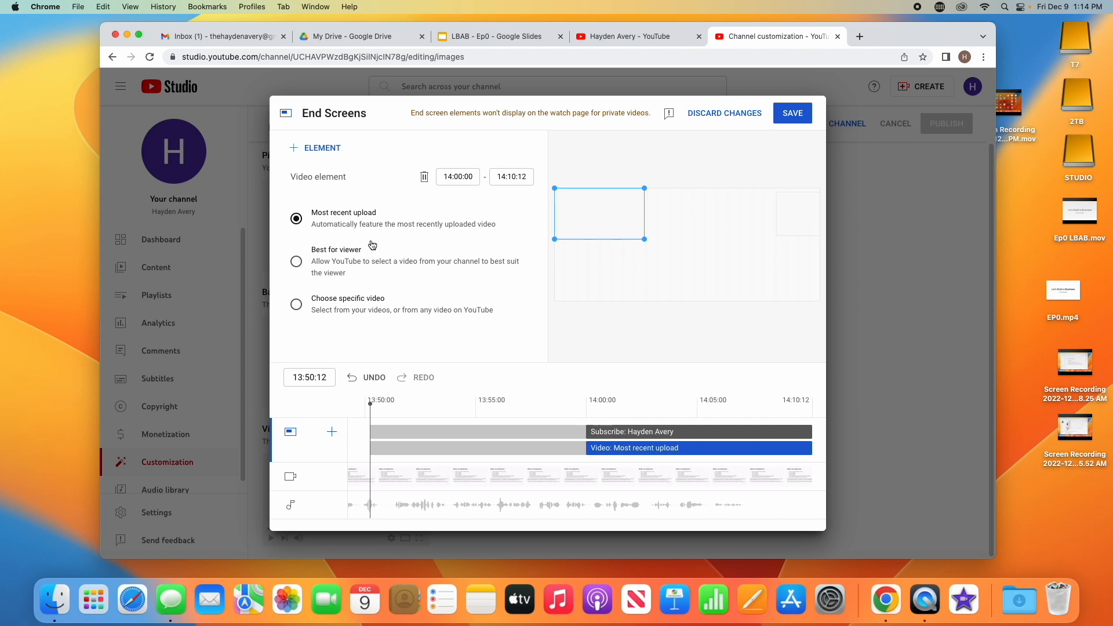
Save the end screen
click(790, 228)
click(291, 250)
click(292, 254)
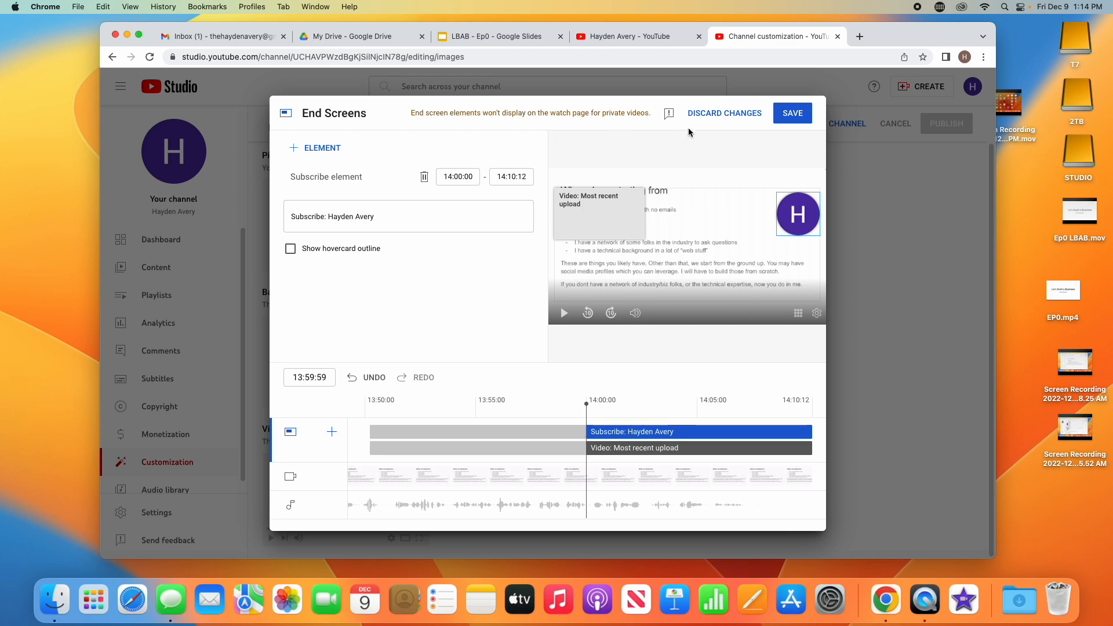
click(787, 115)
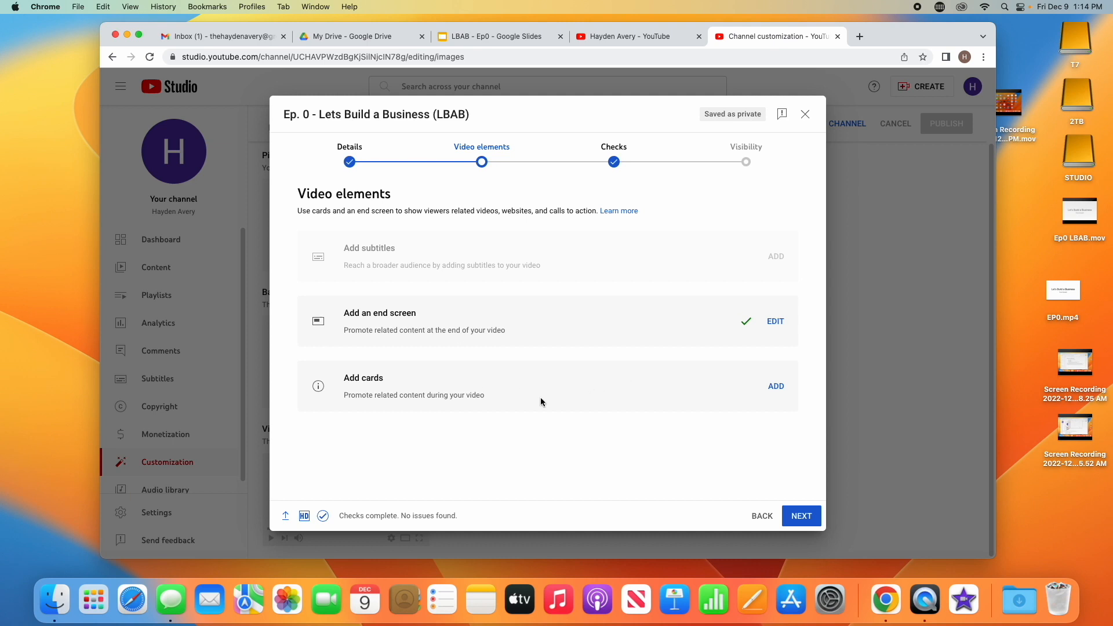
Proceed past the checks stage to visibility and set the video to Public
click(801, 515)
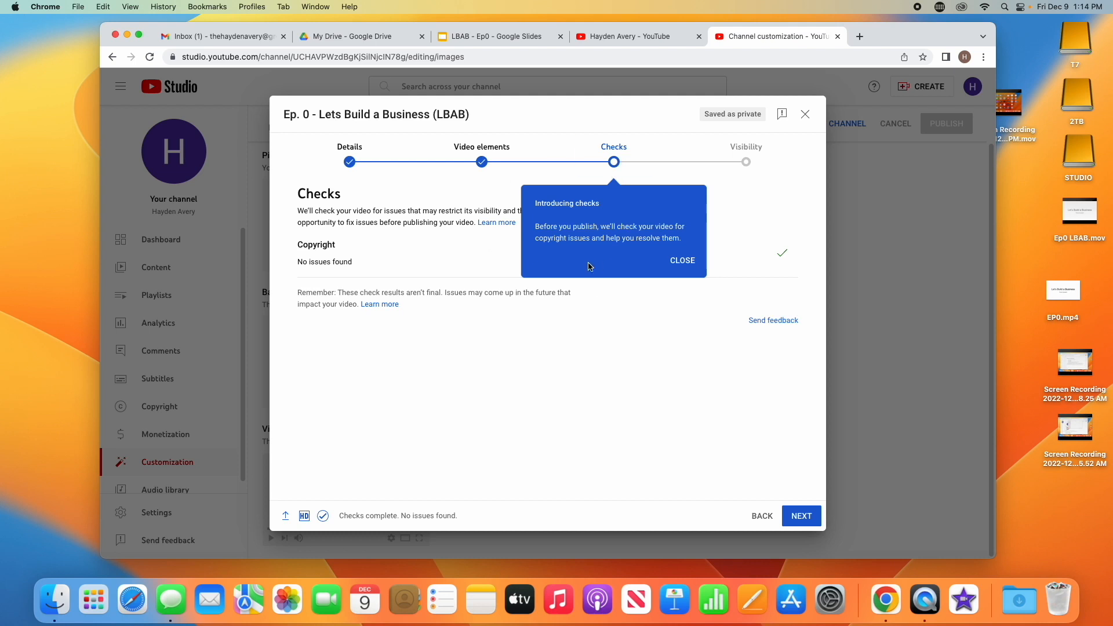
click(682, 261)
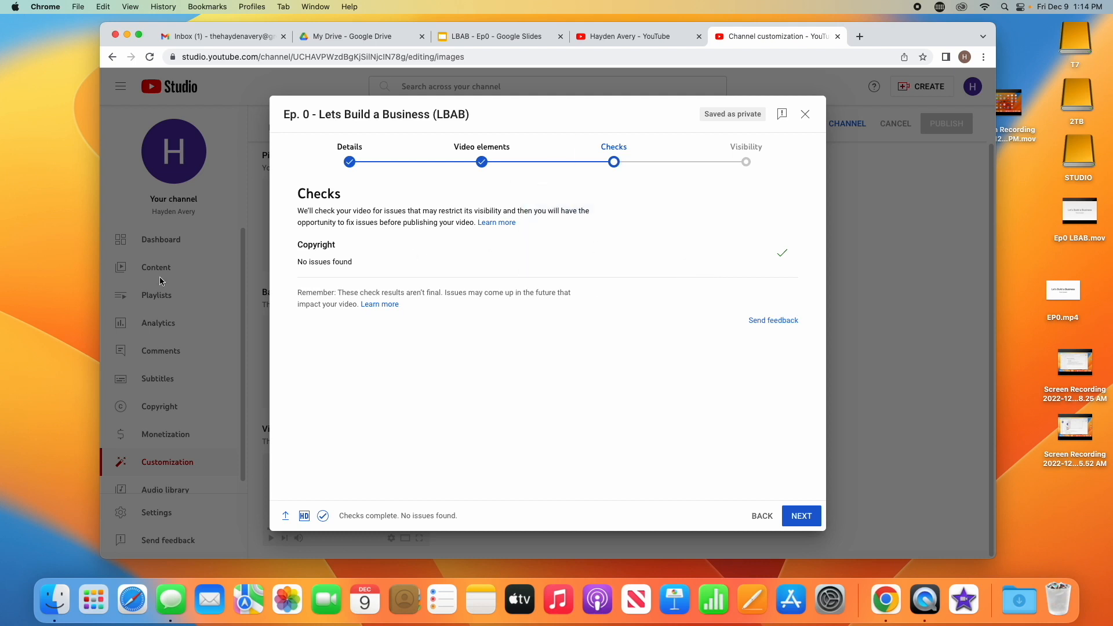
click(798, 524)
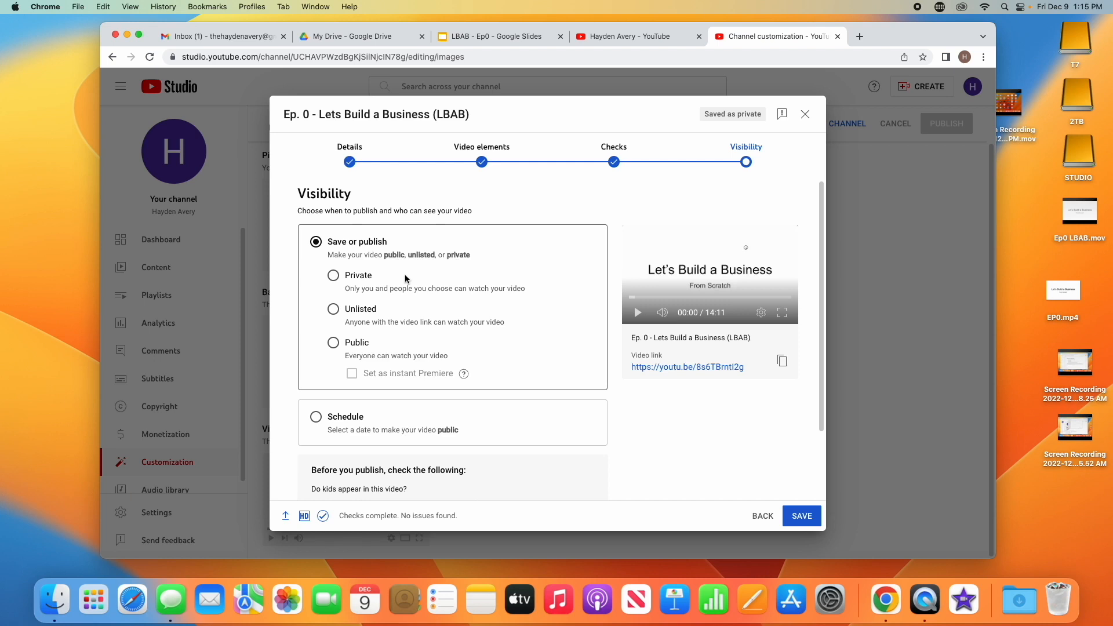
click(332, 347)
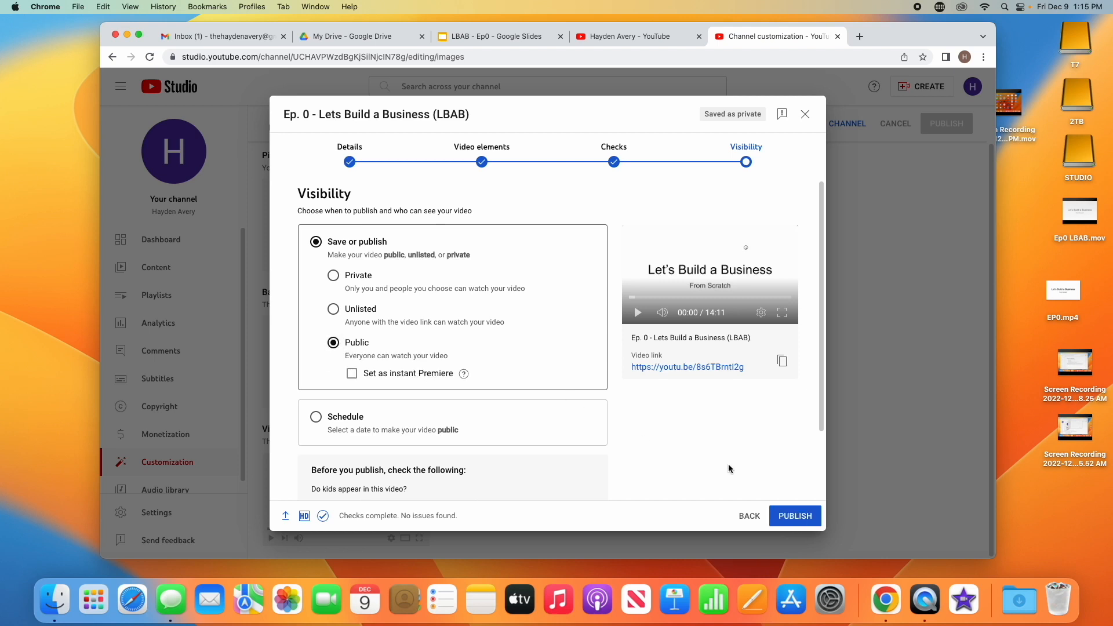
Publish the video and close the published confirmation
click(791, 518)
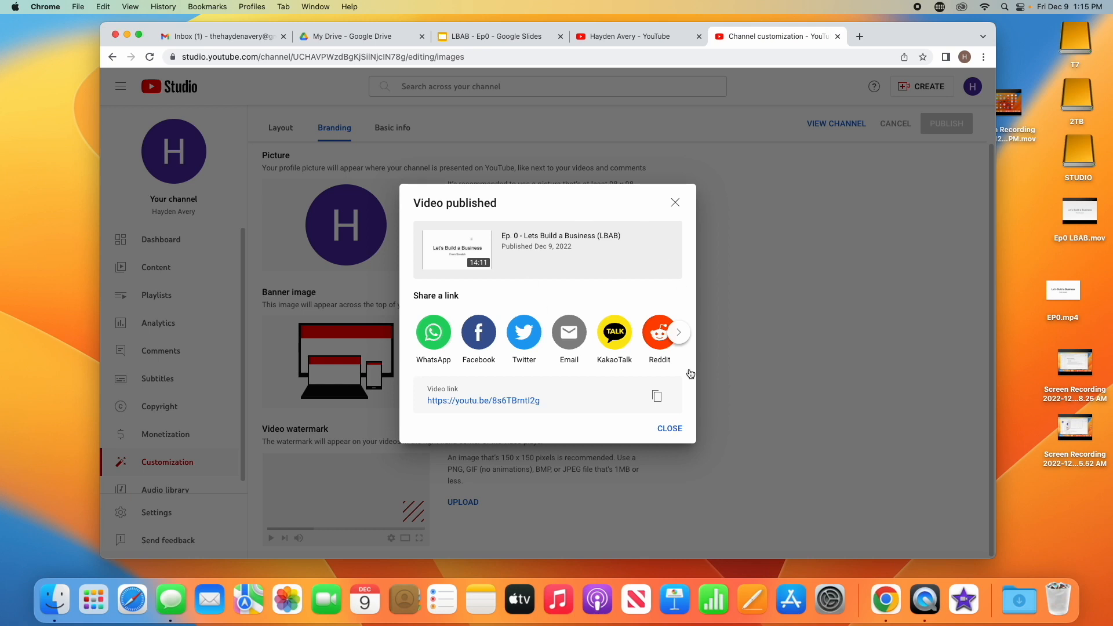
click(672, 430)
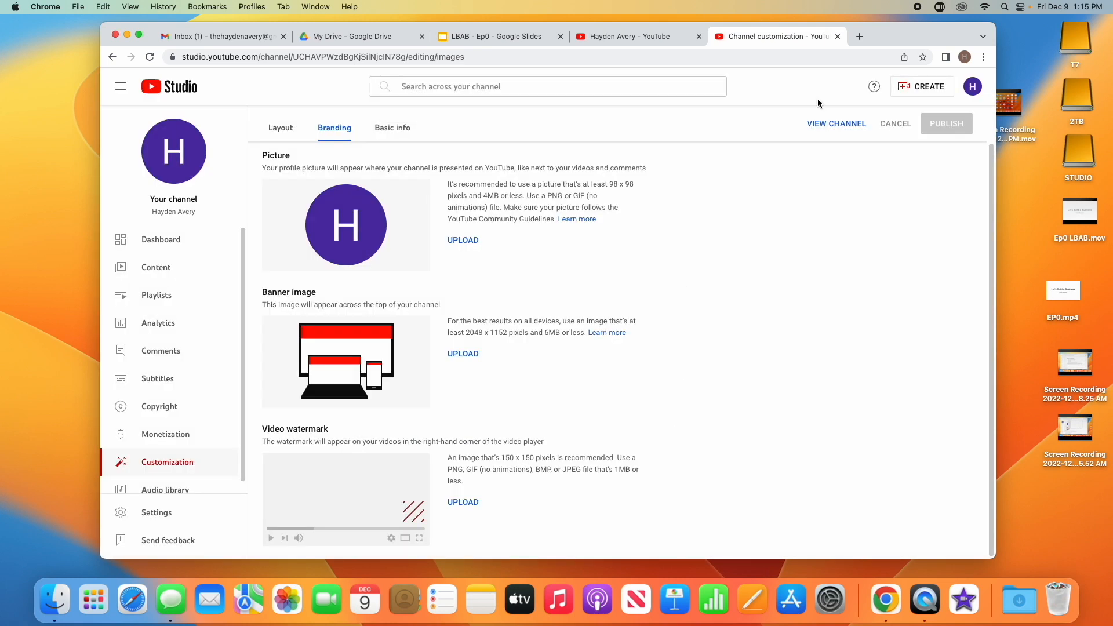
View the channel's Videos page and play the newly published episode, dismissing the YouTube TV offer
click(837, 124)
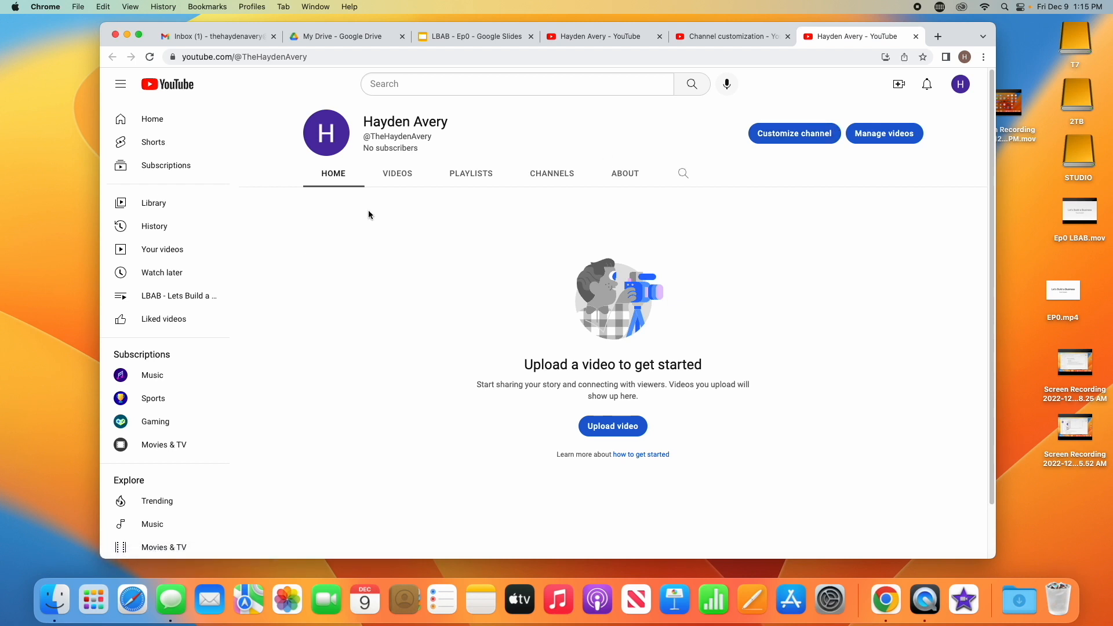
click(398, 184)
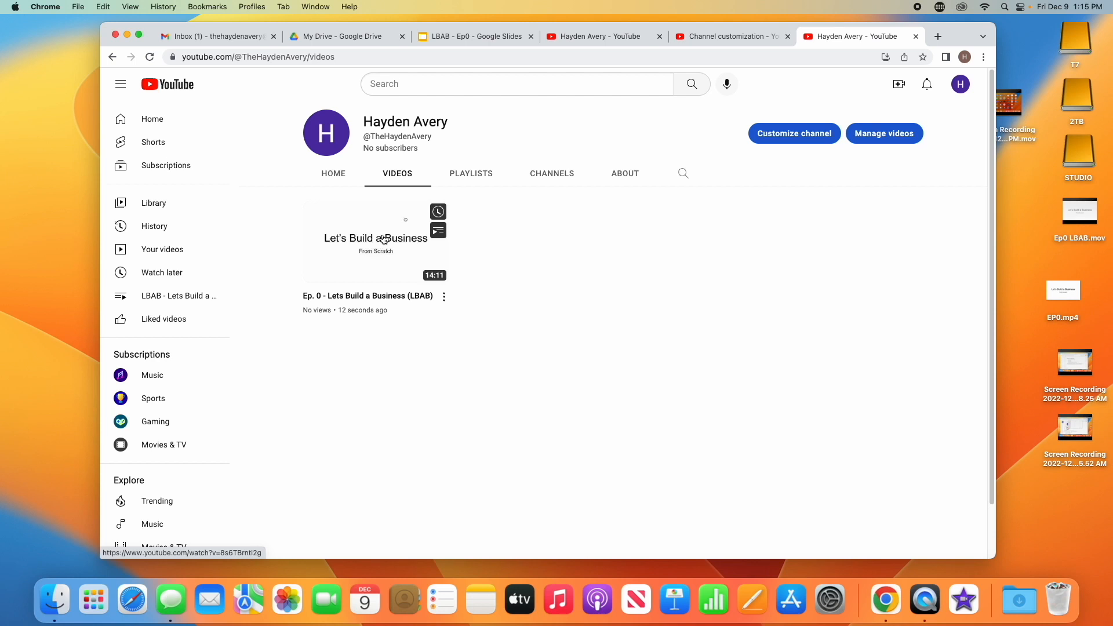
click(384, 239)
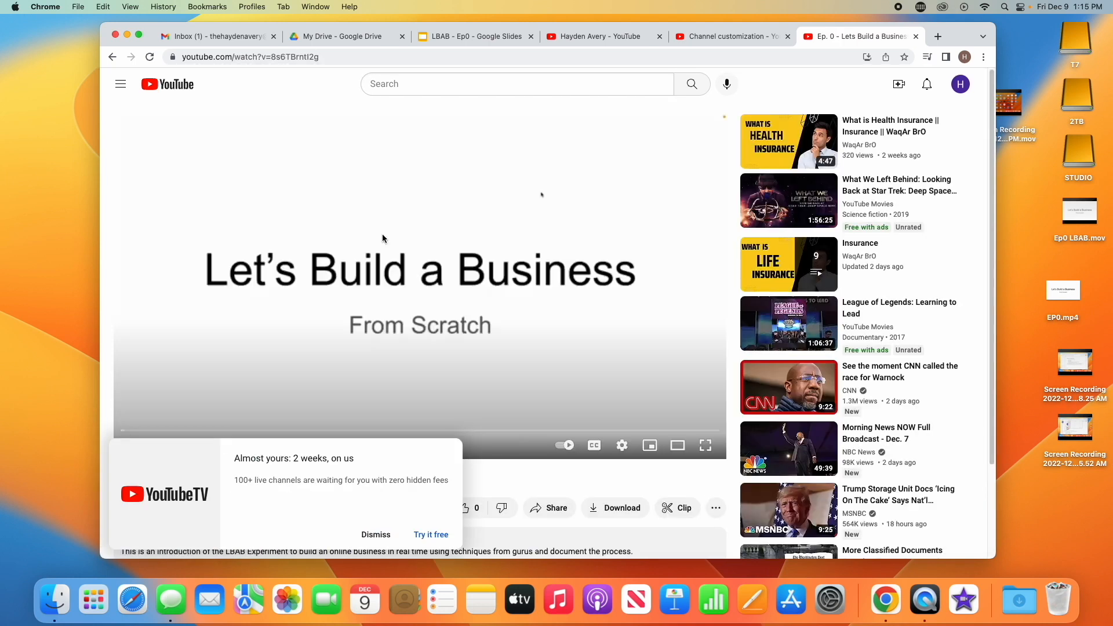
click(375, 535)
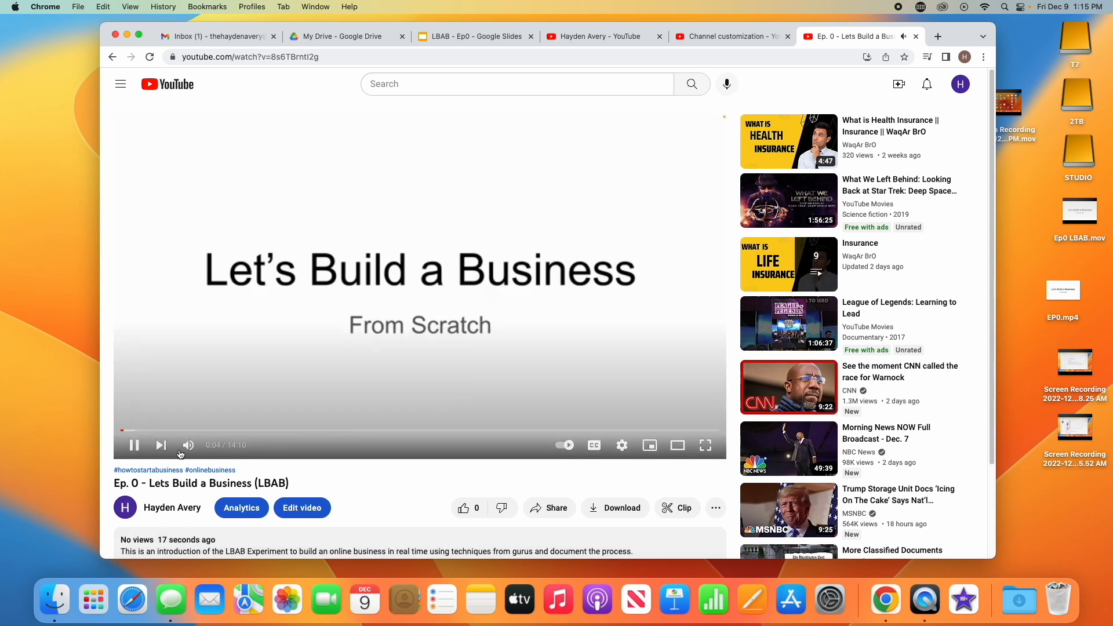
click(134, 444)
Open pexels.com in a new browser tab
click(896, 8)
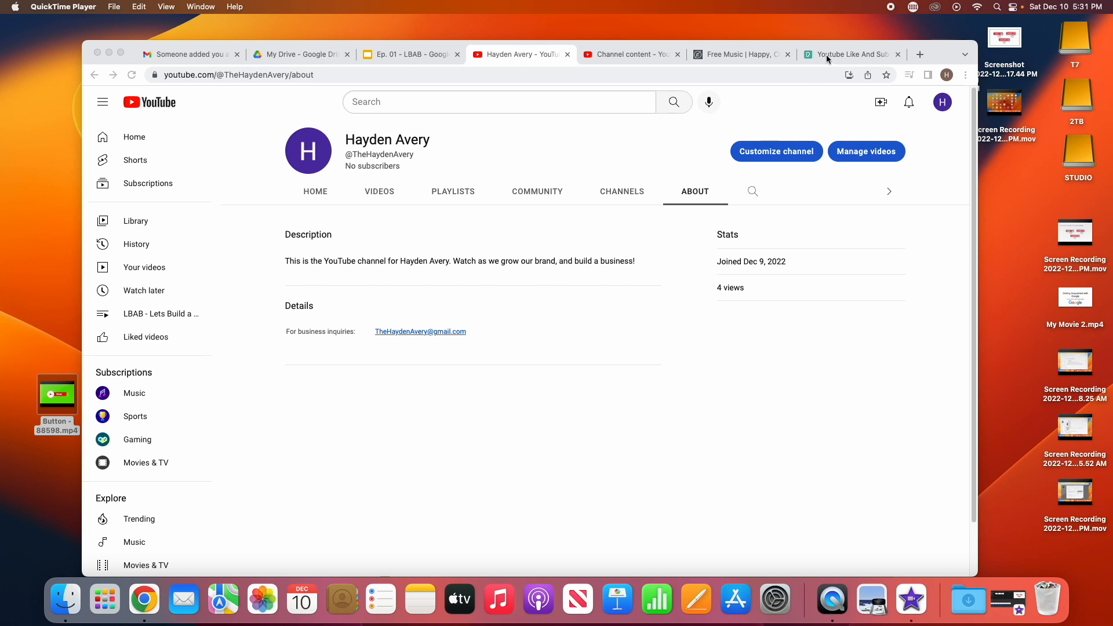
click(850, 53)
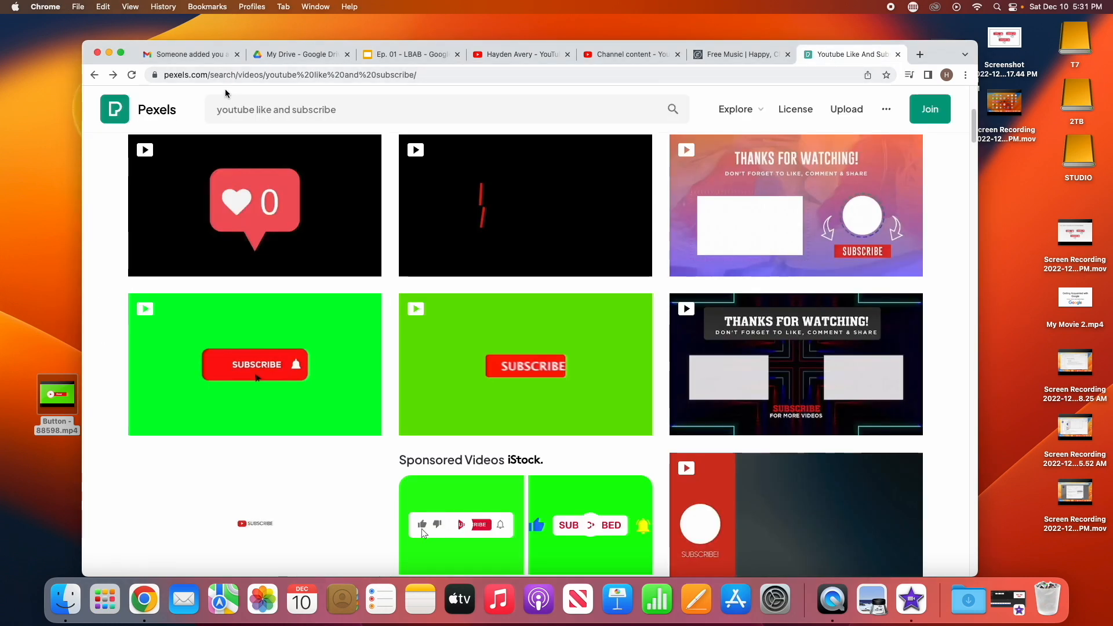
click(924, 58)
text(pexels.com)
key(Return)
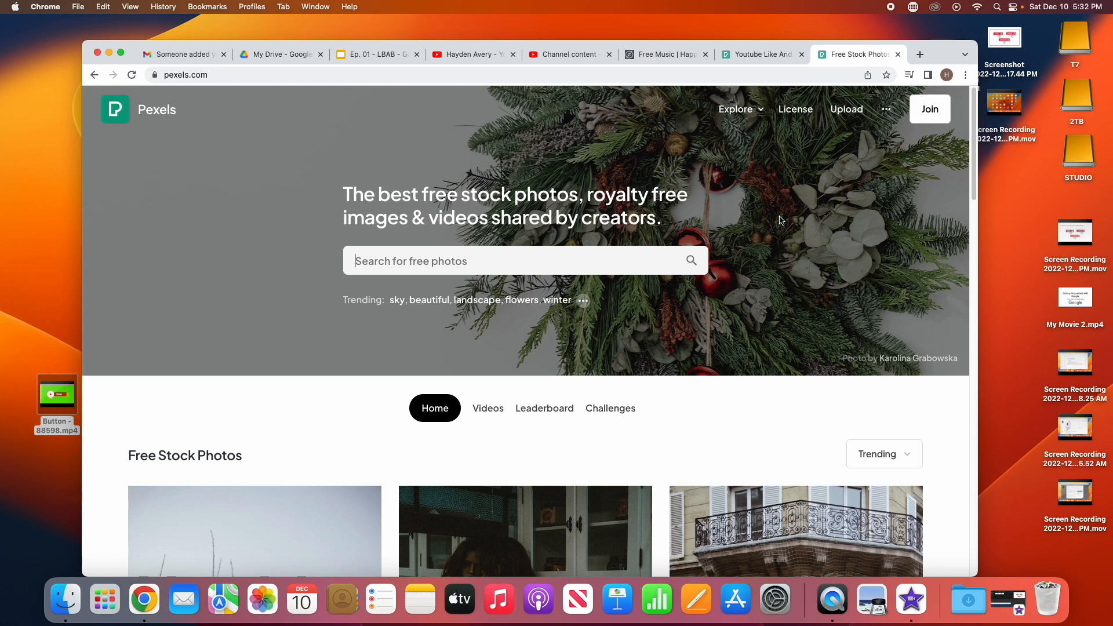
Search Pexels videos for youtube like and subscribe and download the green-screen subscribe button animation
click(618, 265)
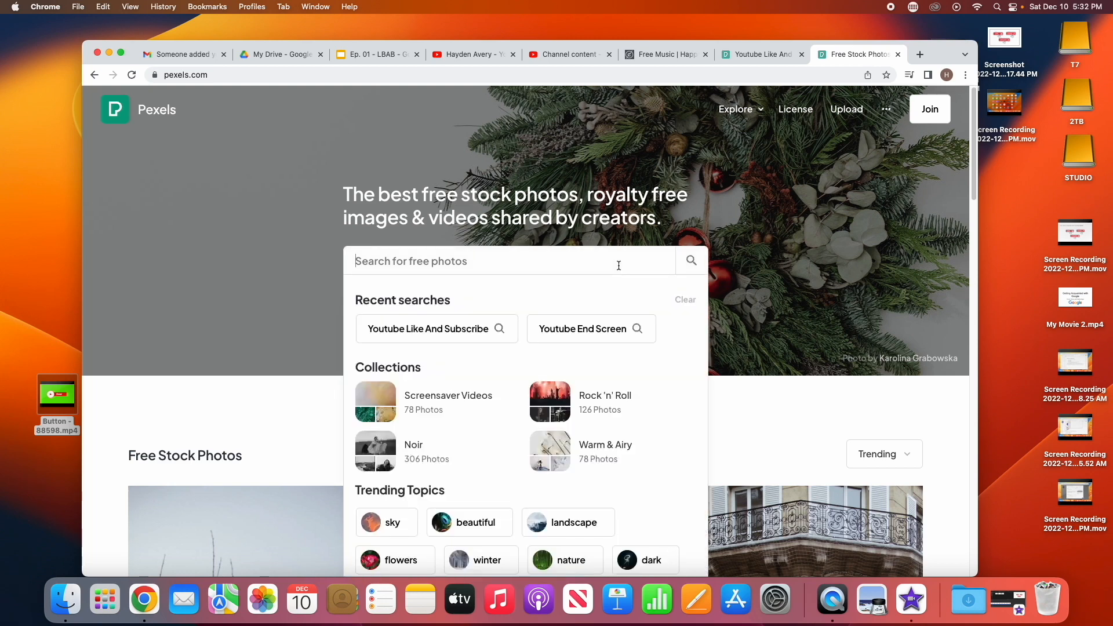
text(youtube like)
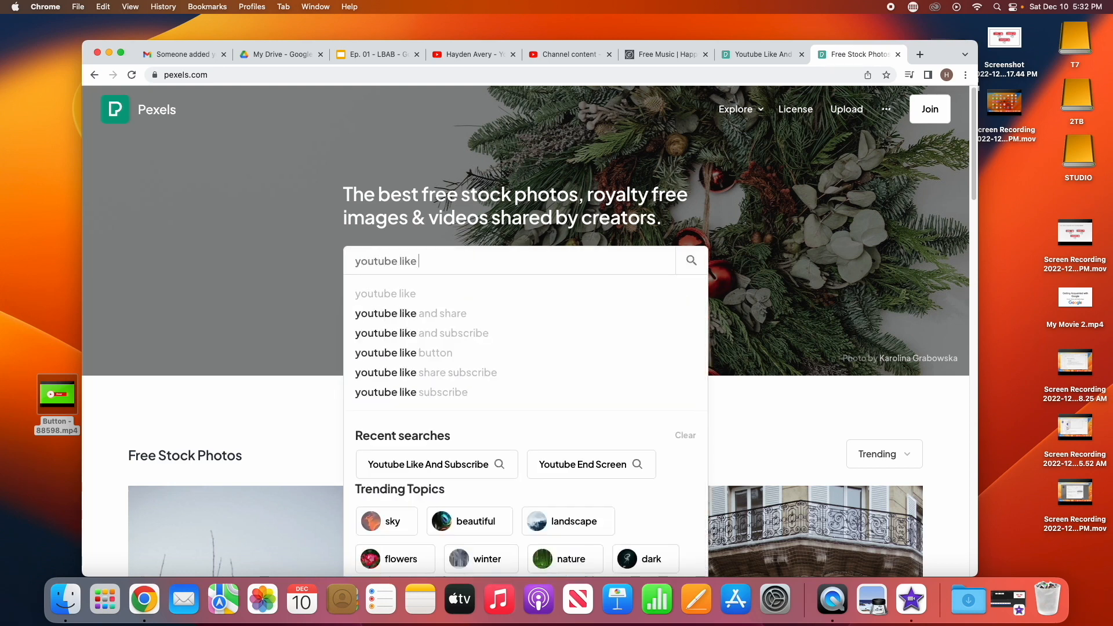
click(530, 330)
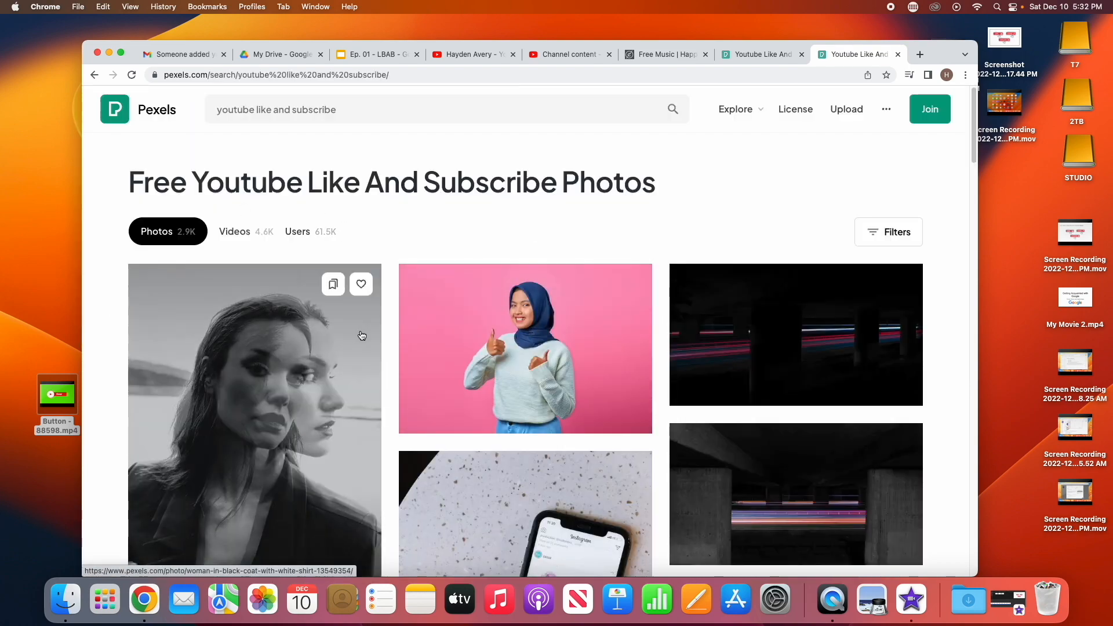
scroll(553, 299, down, 5)
scroll(553, 299, up, 5)
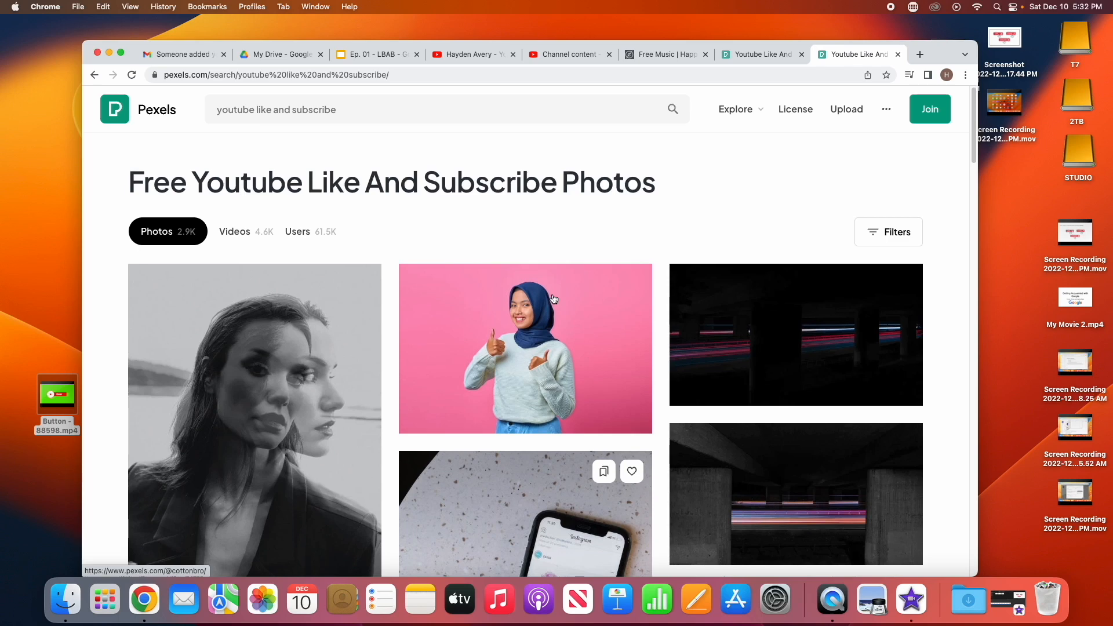
click(246, 233)
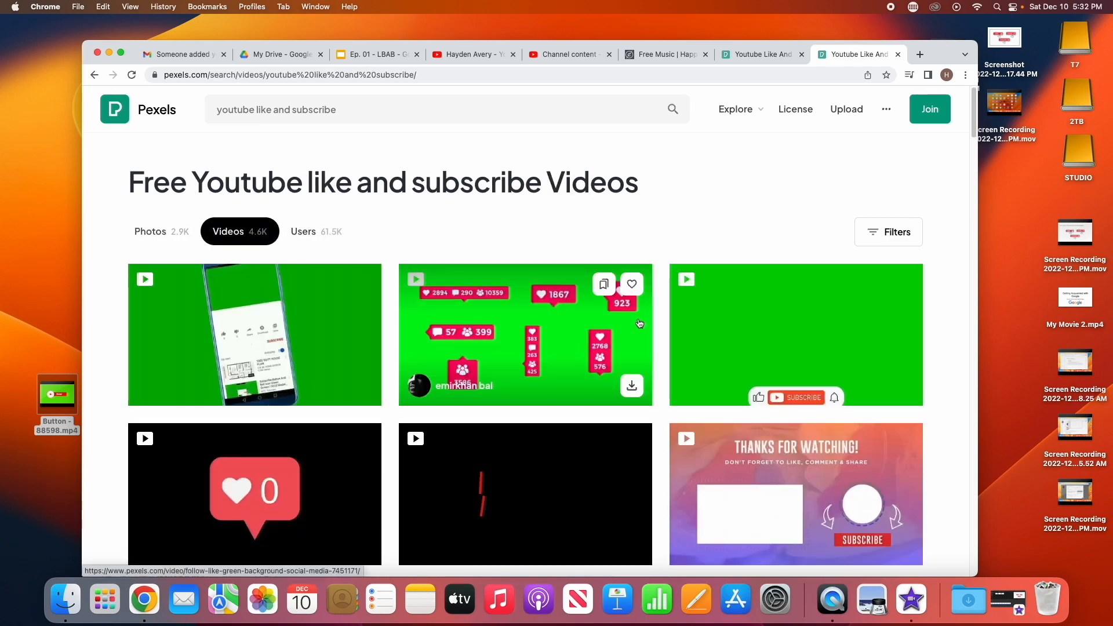
scroll(541, 429, down, 7)
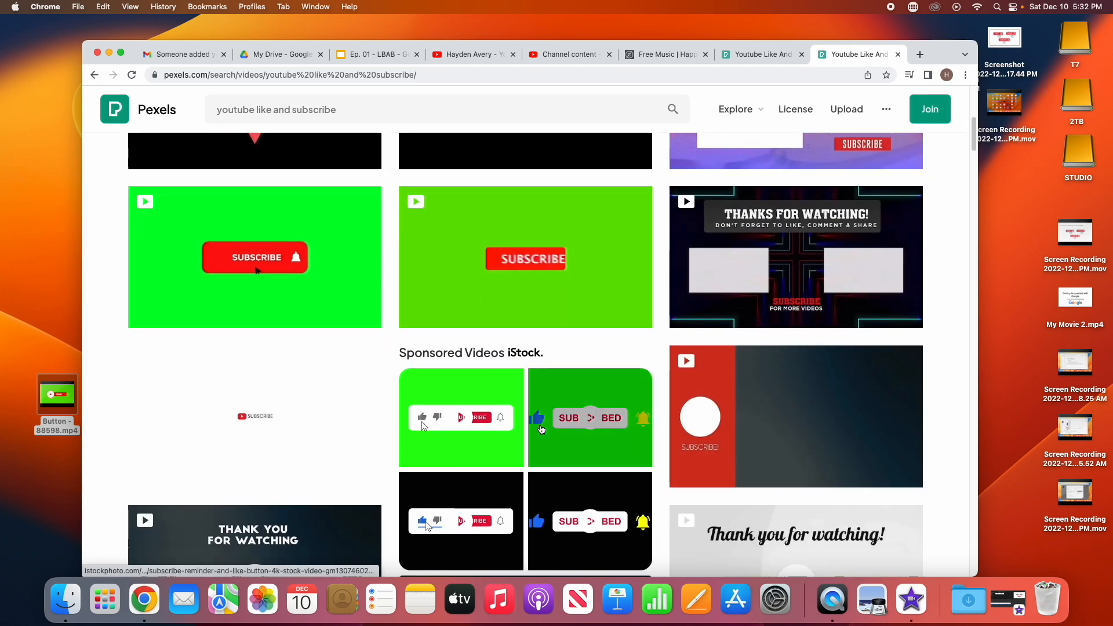
scroll(540, 429, up, 6)
scroll(513, 438, down, 3)
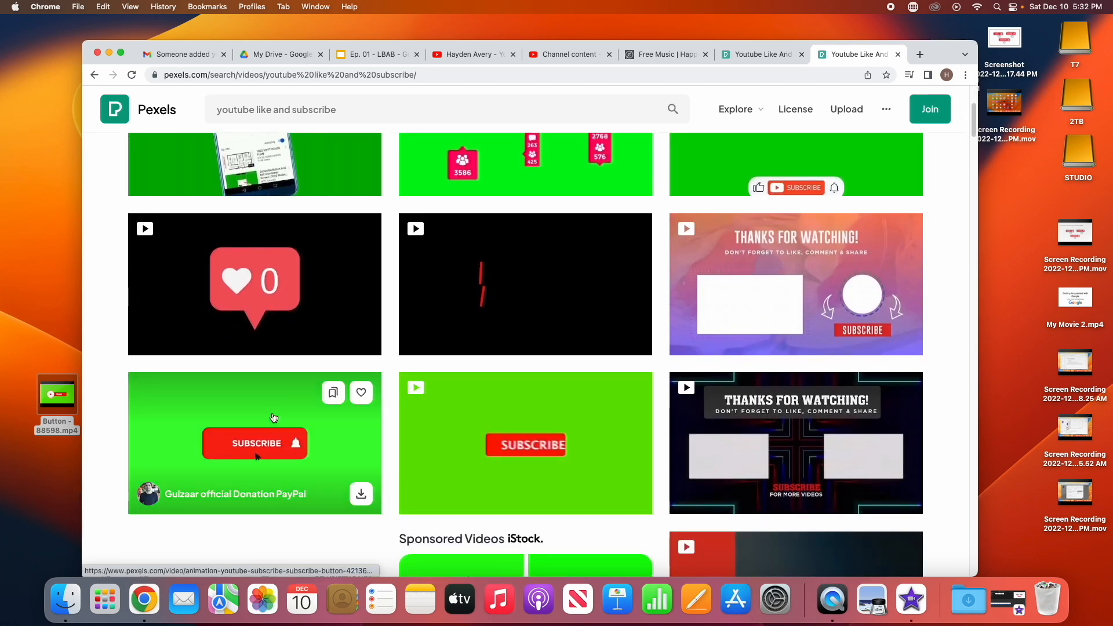
click(273, 418)
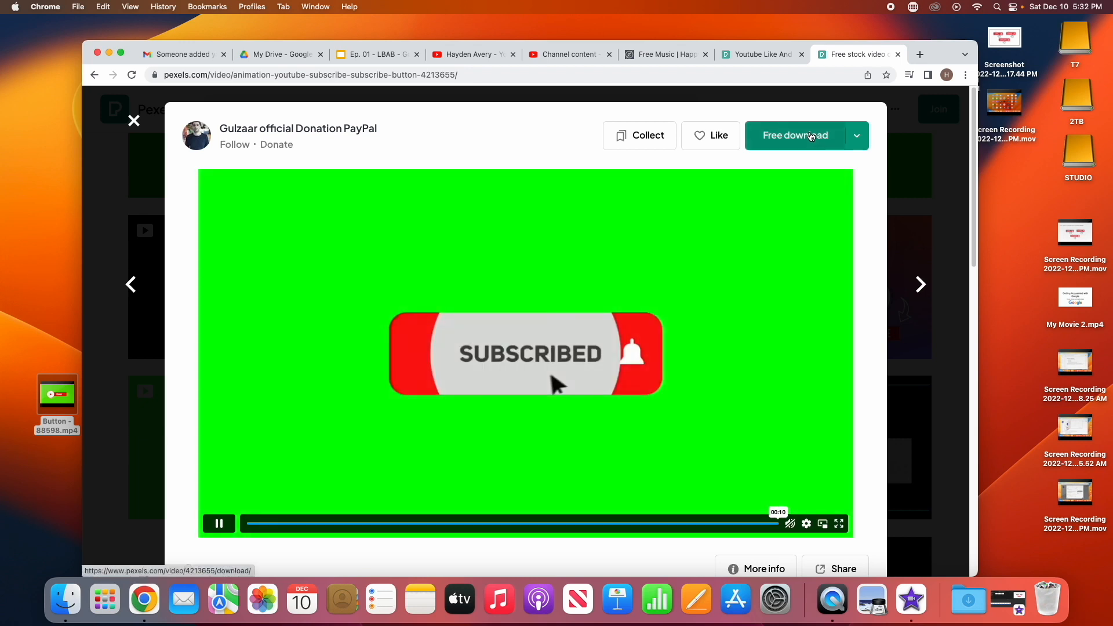
click(810, 136)
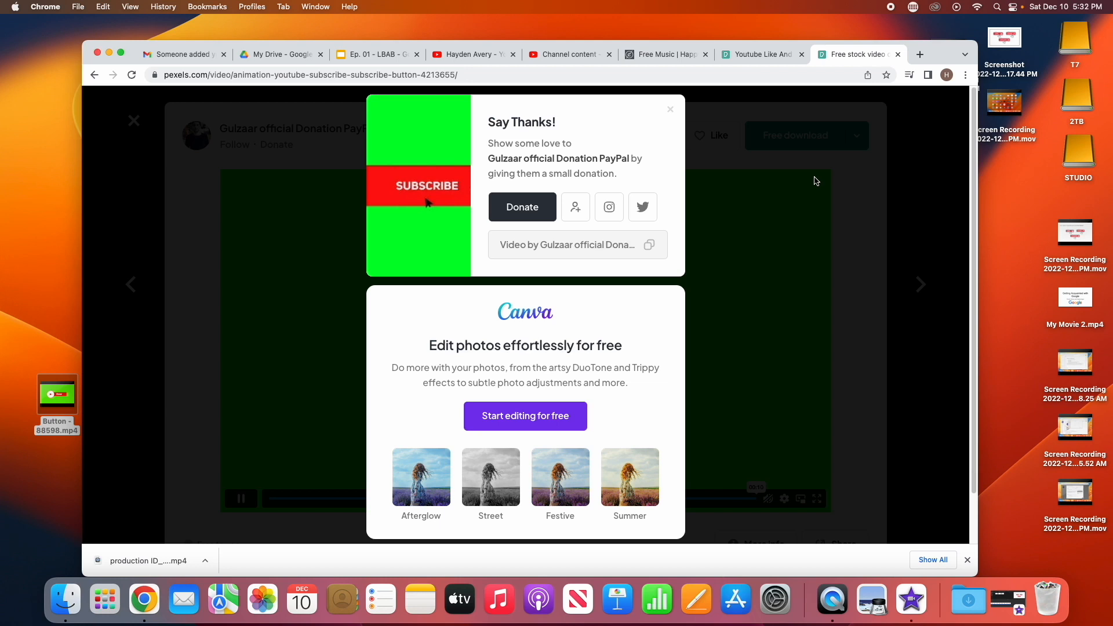
Copy the free-stock-music.com address and open the site's home page in a new tab
click(753, 54)
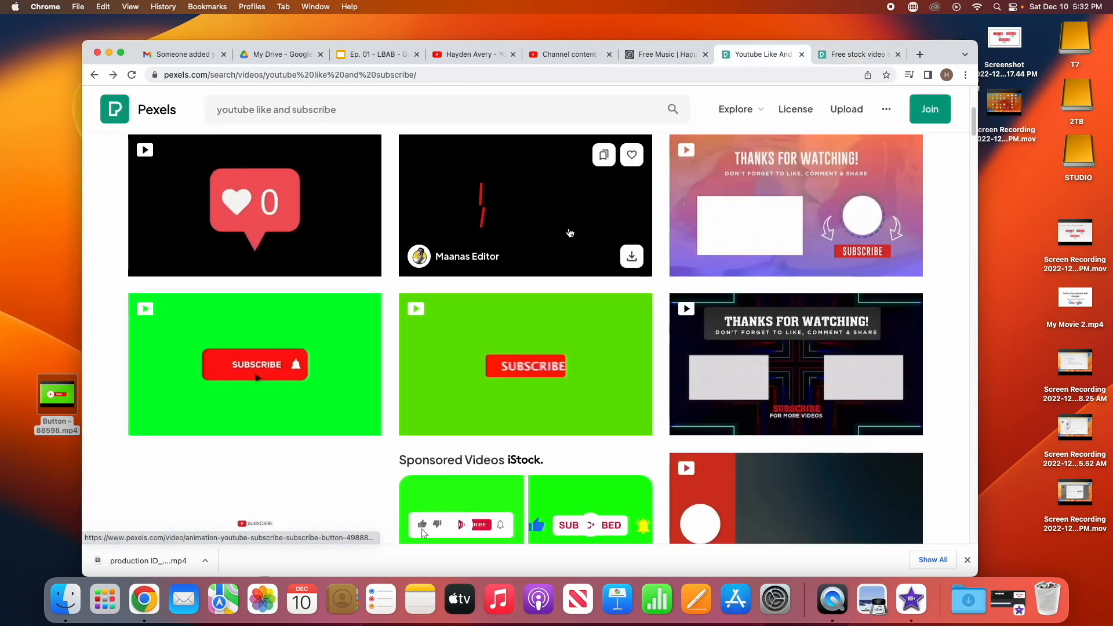
click(642, 54)
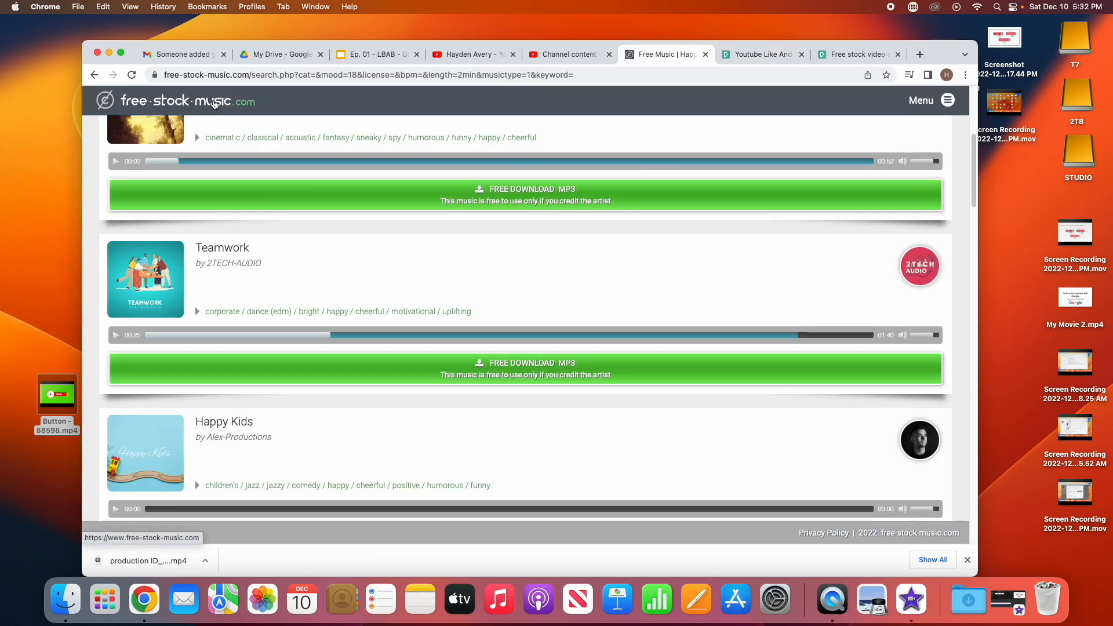
drag(164, 74, 249, 74)
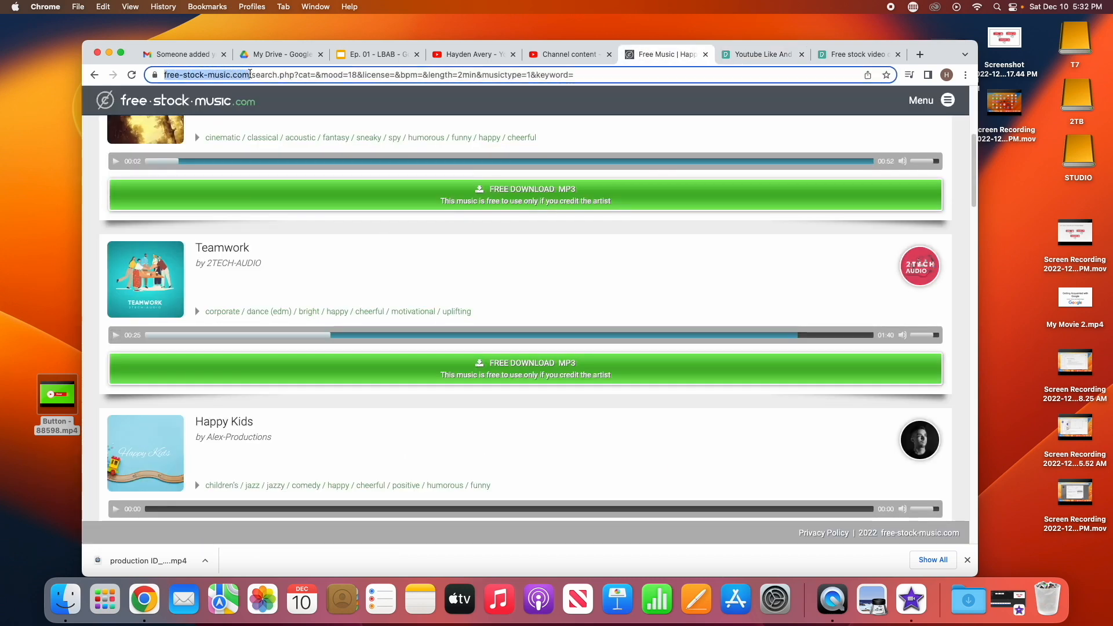
right_click(249, 74)
click(264, 168)
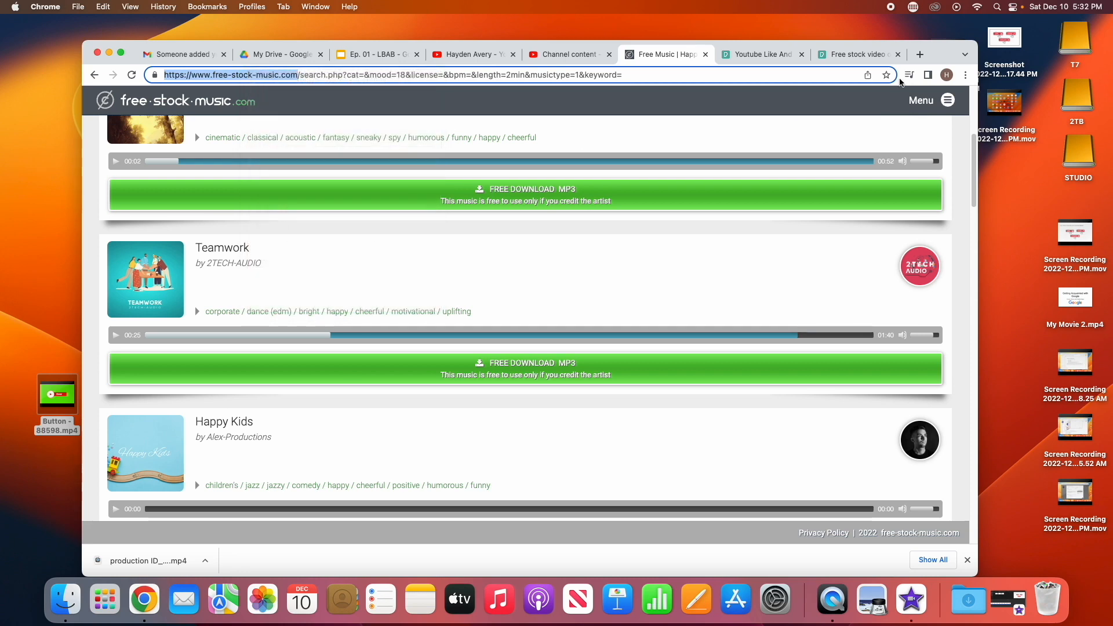
click(920, 55)
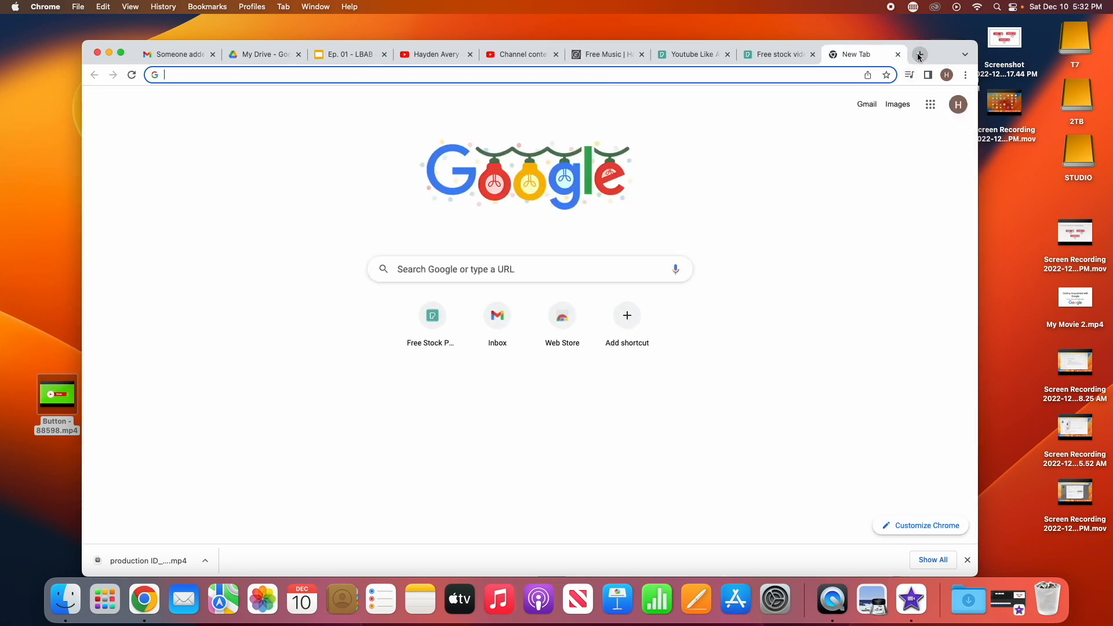
key(super+v)
key(Return)
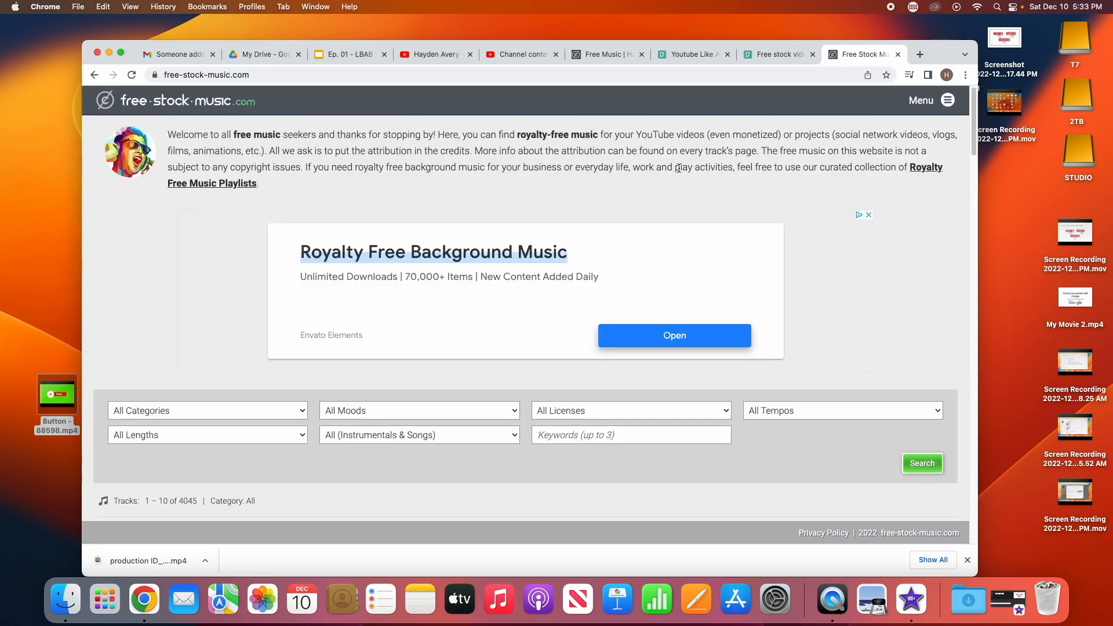
Read the site's attribution requirement for using its free music
scroll(292, 269, down, 1)
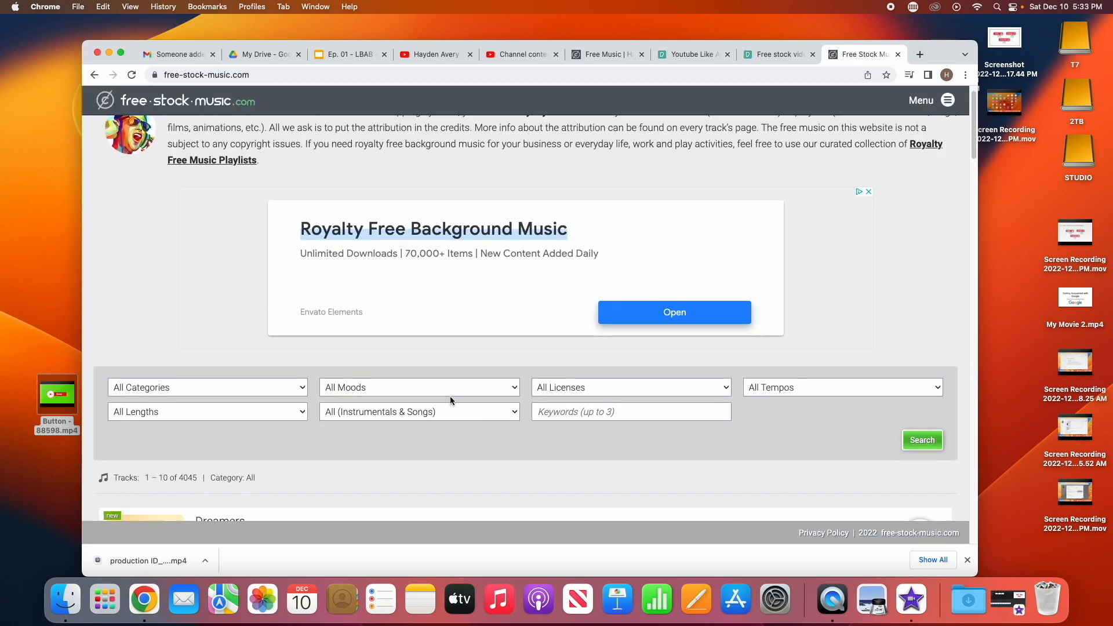
scroll(451, 394, down, 3)
scroll(467, 370, up, 3)
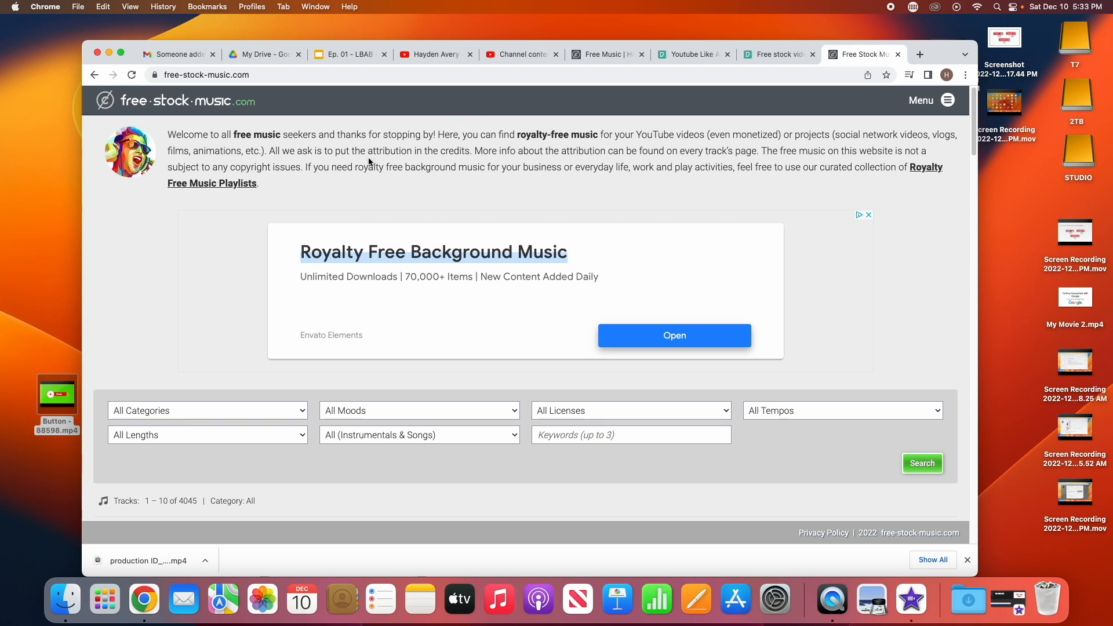
drag(365, 152, 474, 155)
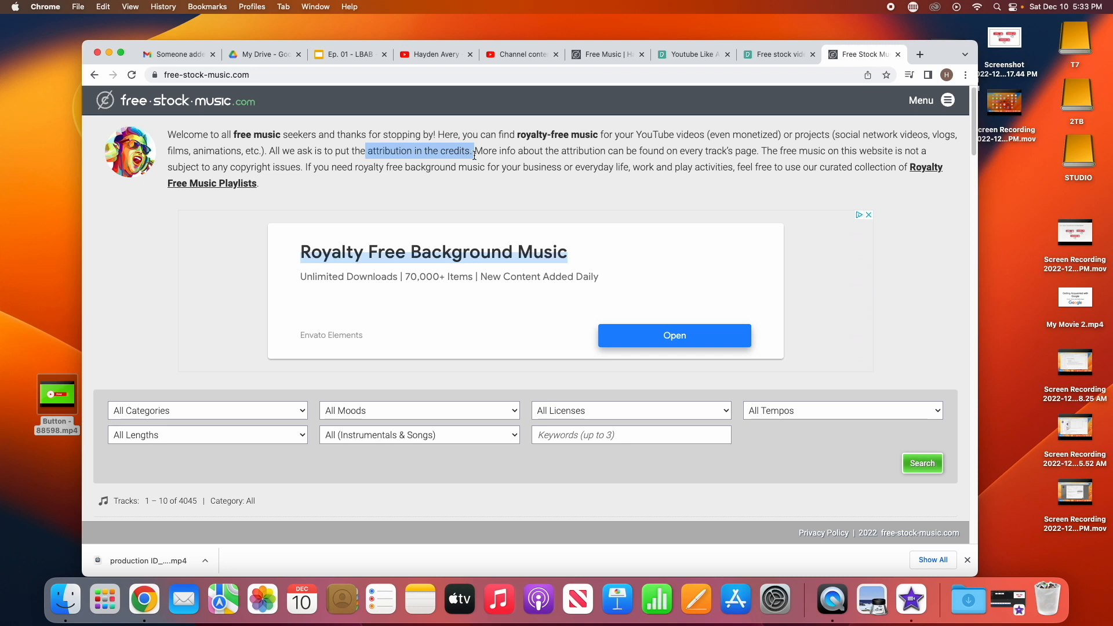
scroll(474, 154, down, 2)
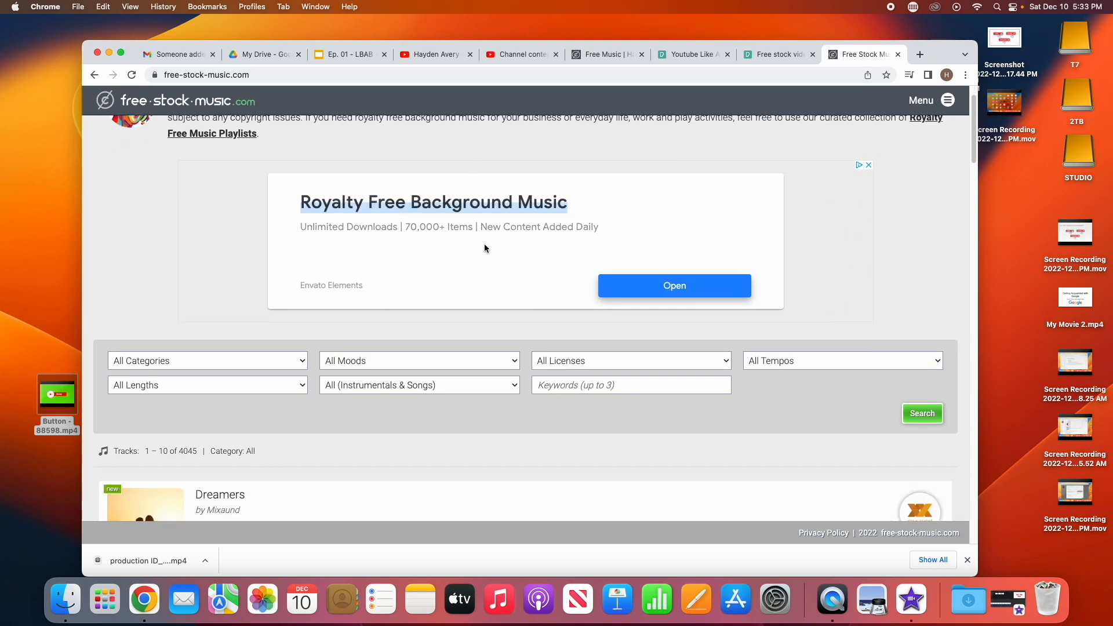
Browse the mood filter options, then return to the earlier music search results tab
click(498, 361)
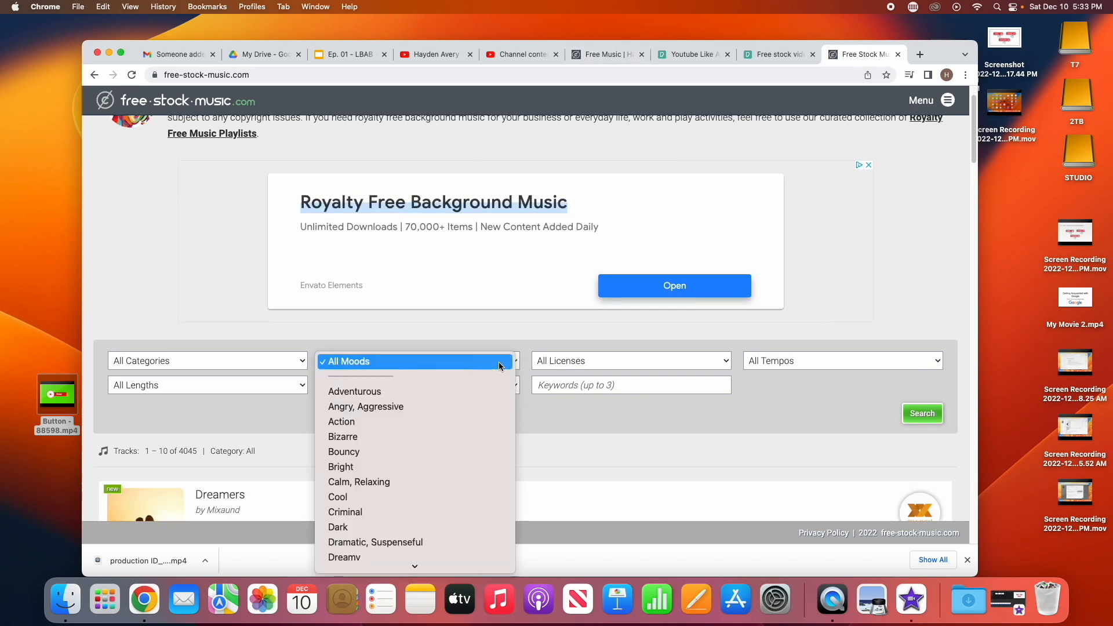
scroll(464, 494, down, 3)
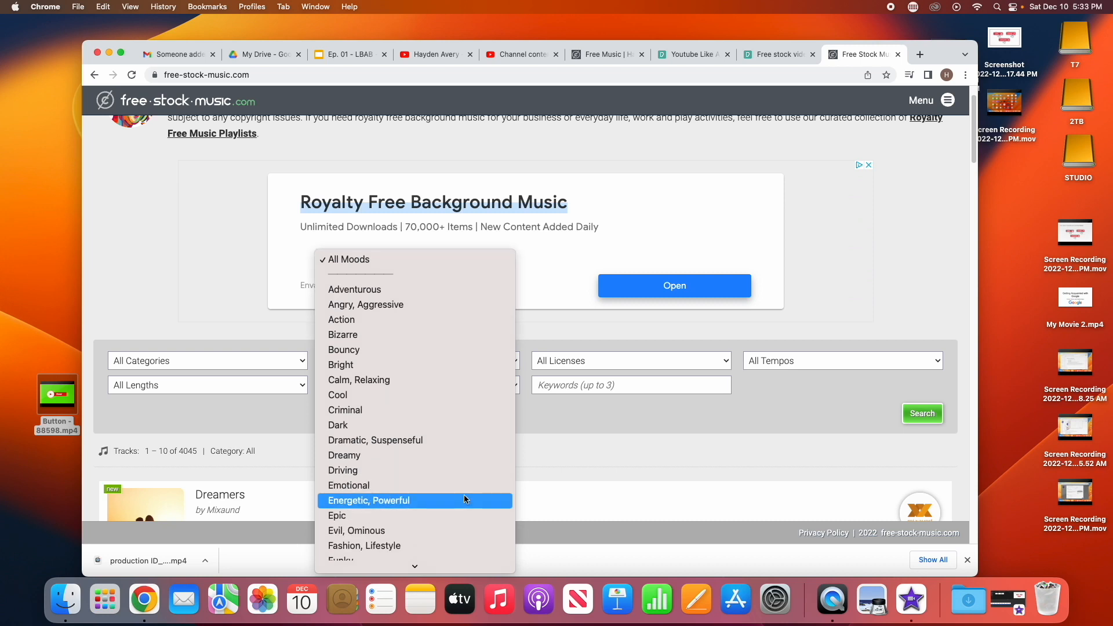
scroll(464, 495, down, 3)
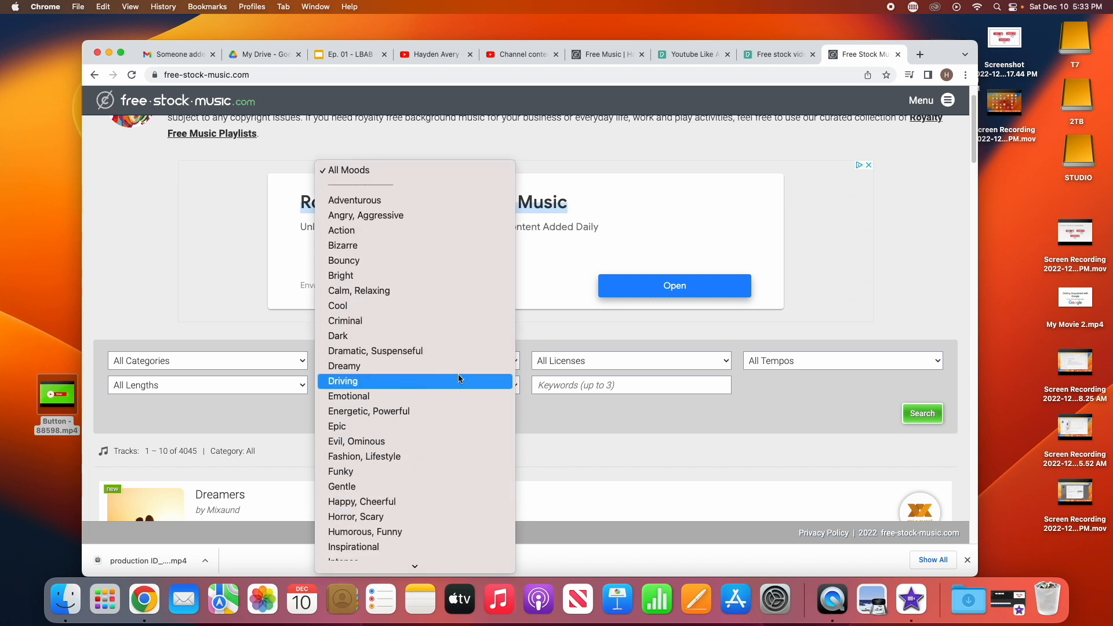
scroll(458, 378, down, 2)
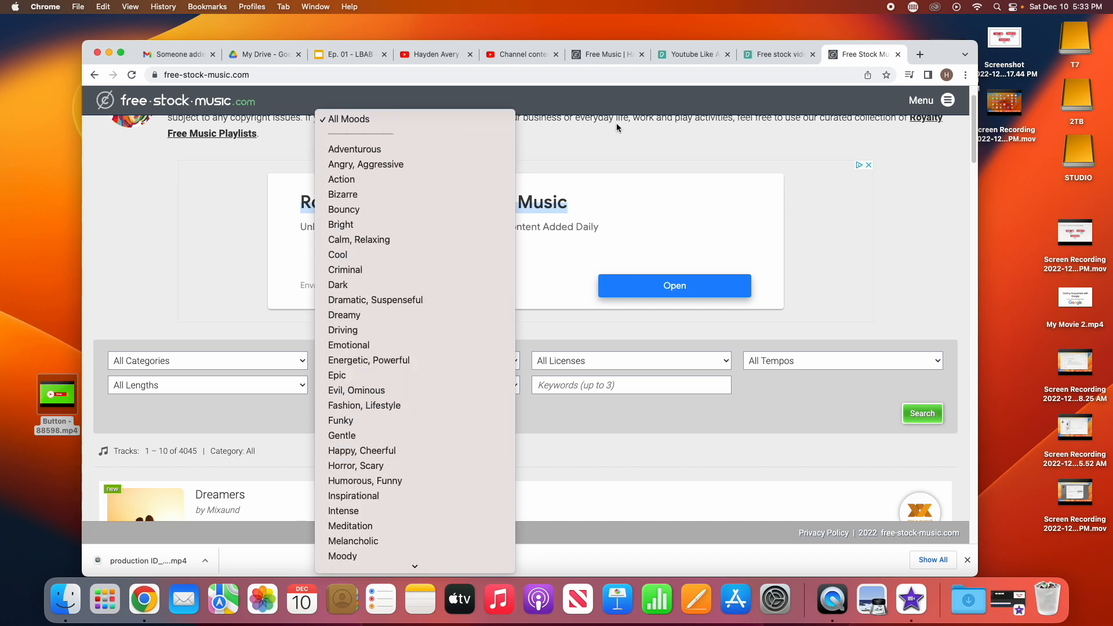
click(608, 58)
click(608, 57)
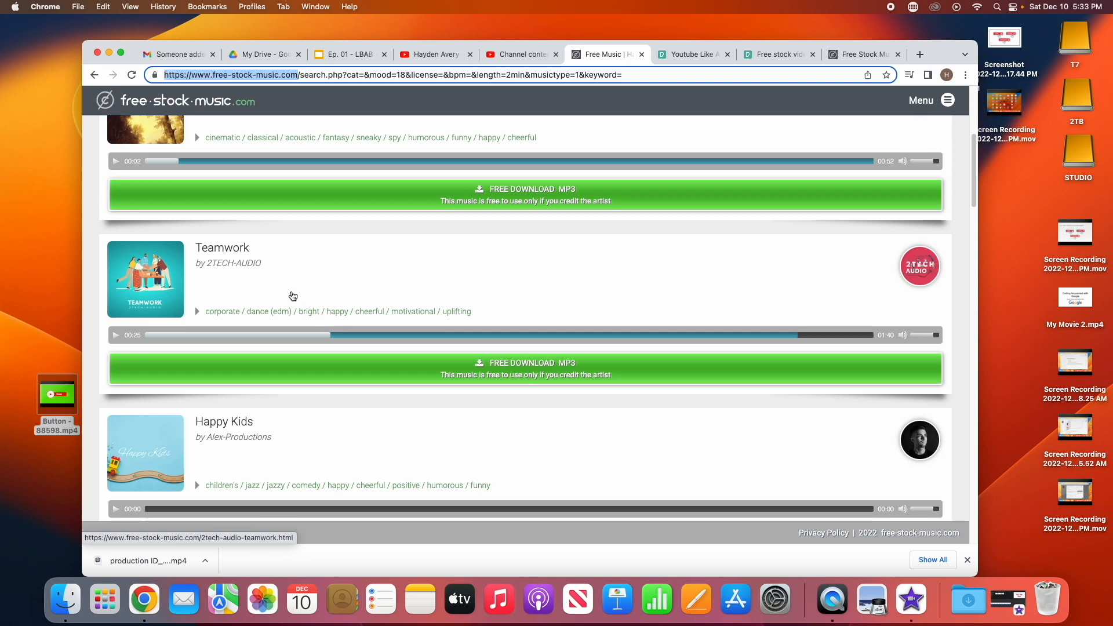
Preview the Teamwork track and open its track details page
click(117, 336)
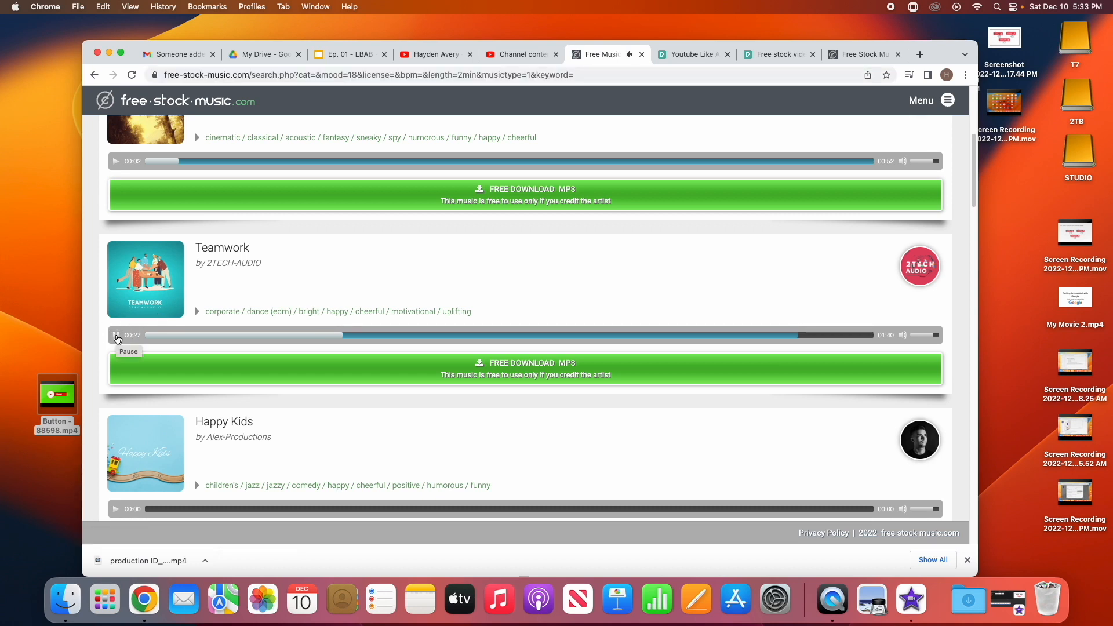
click(116, 336)
click(581, 371)
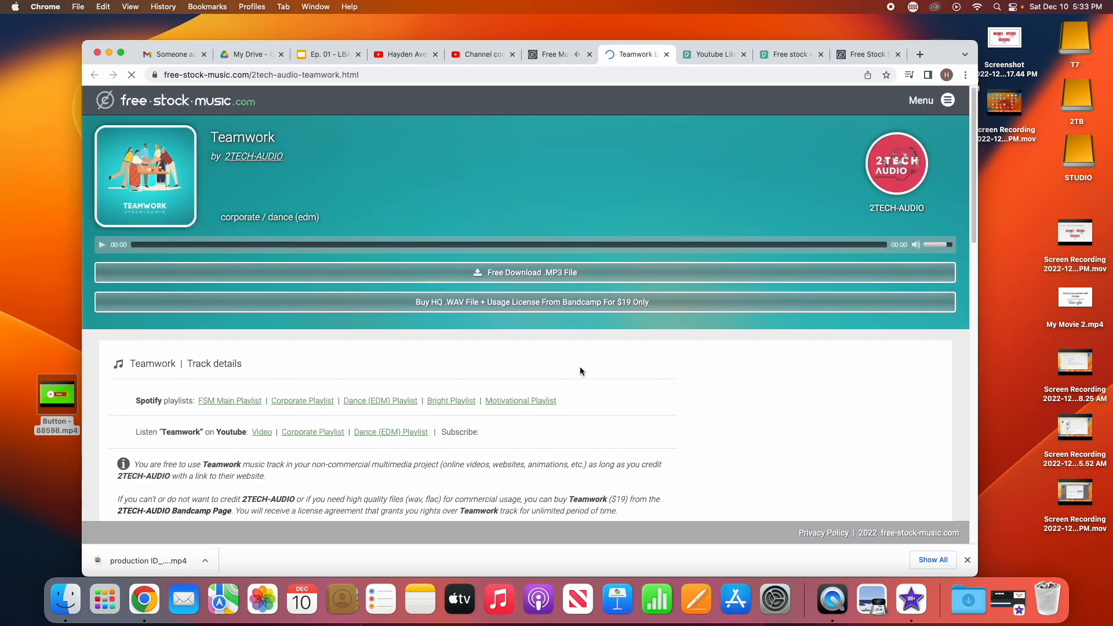
Download the Teamwork track as an MP3 file and dismiss the download popup
click(562, 277)
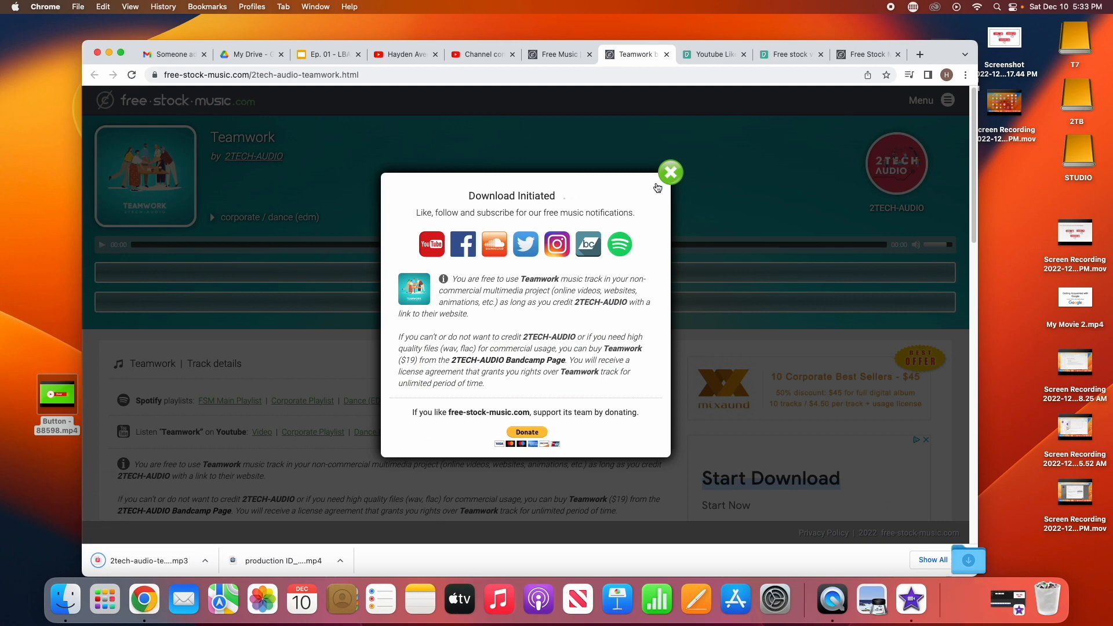
click(668, 175)
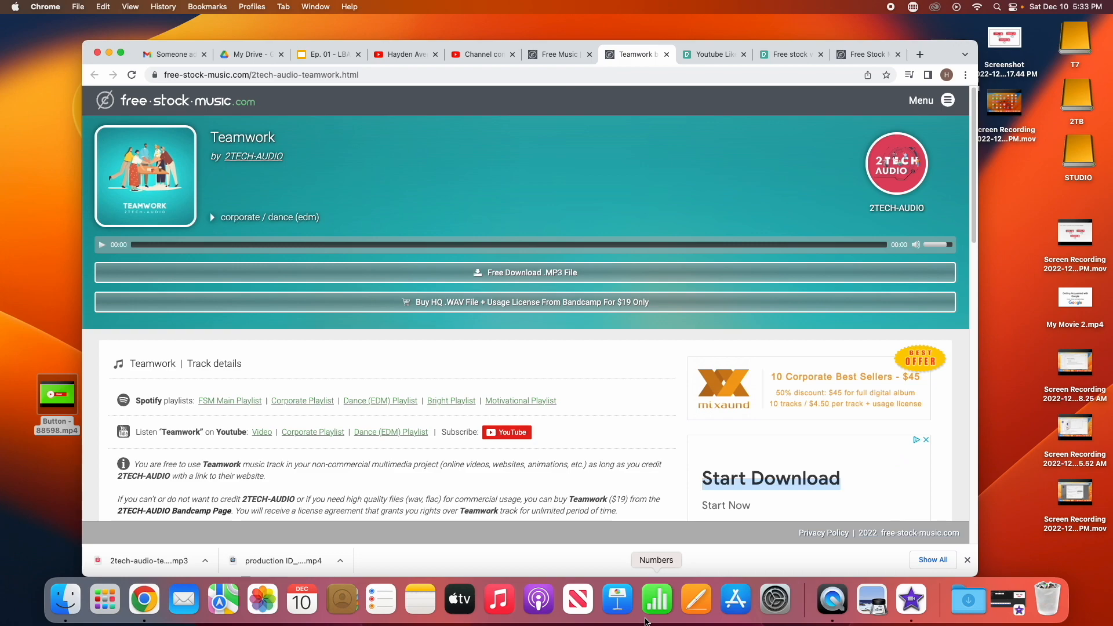
Launch GarageBand and create an empty project with an audio track
click(110, 593)
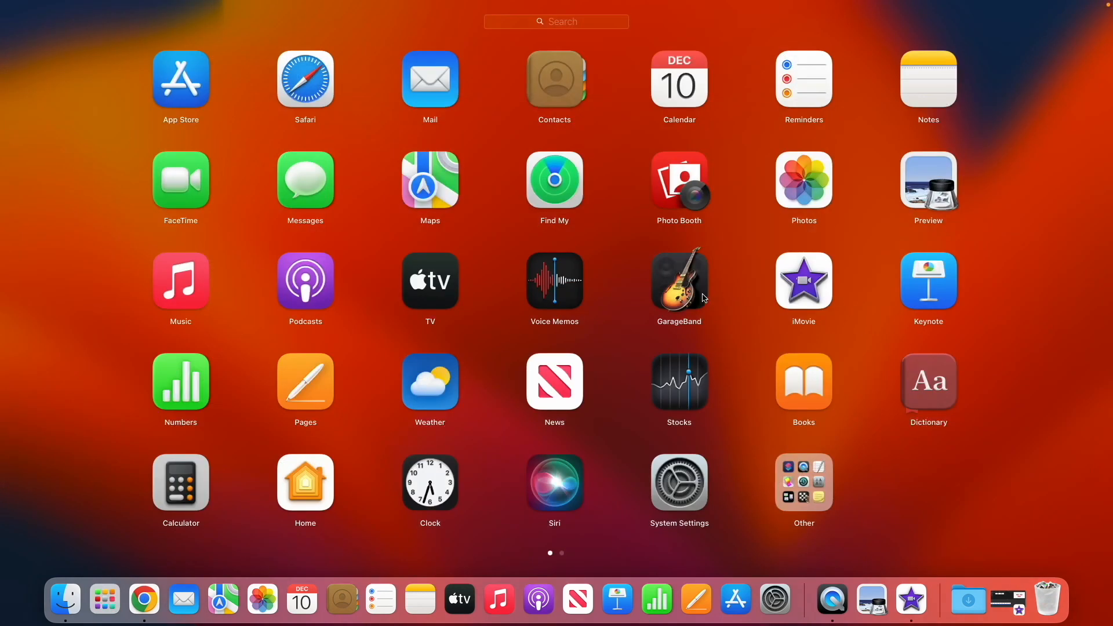
click(703, 298)
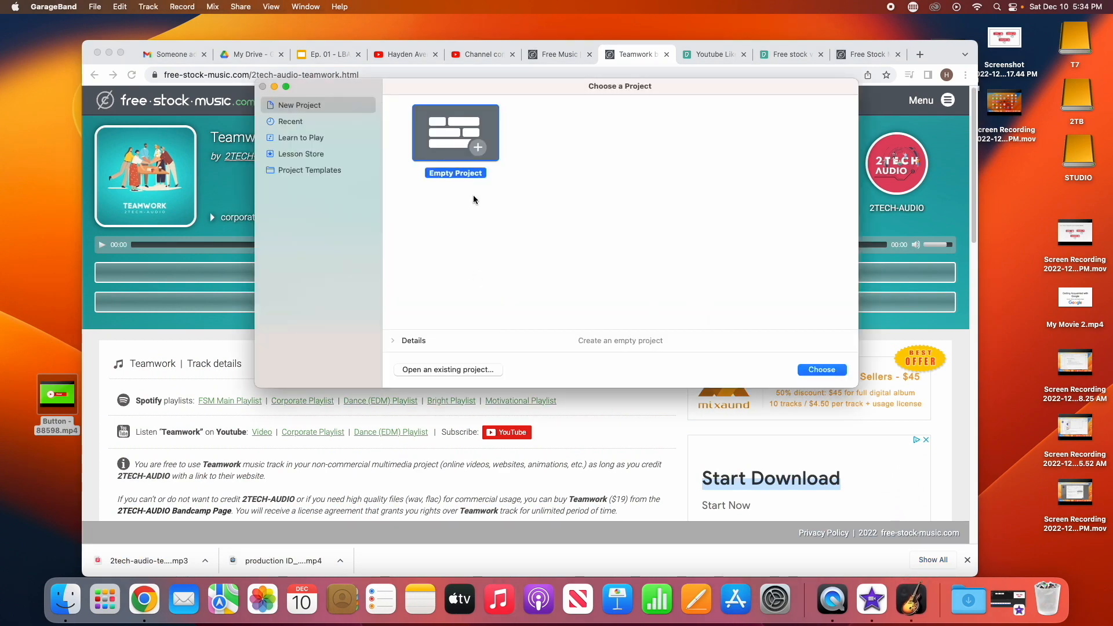
click(839, 377)
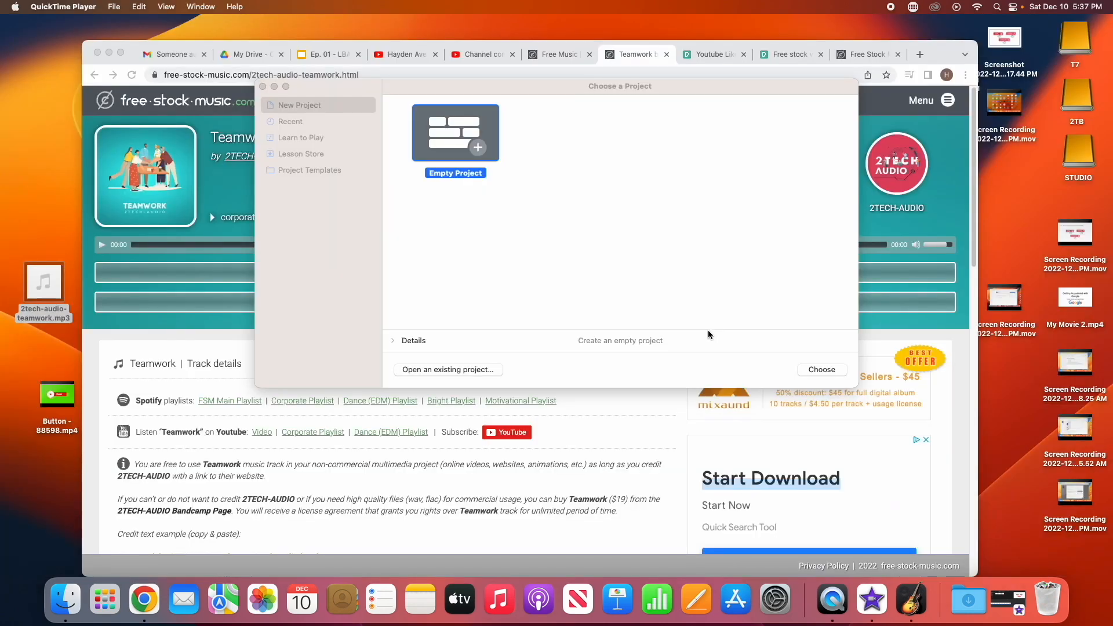
click(449, 156)
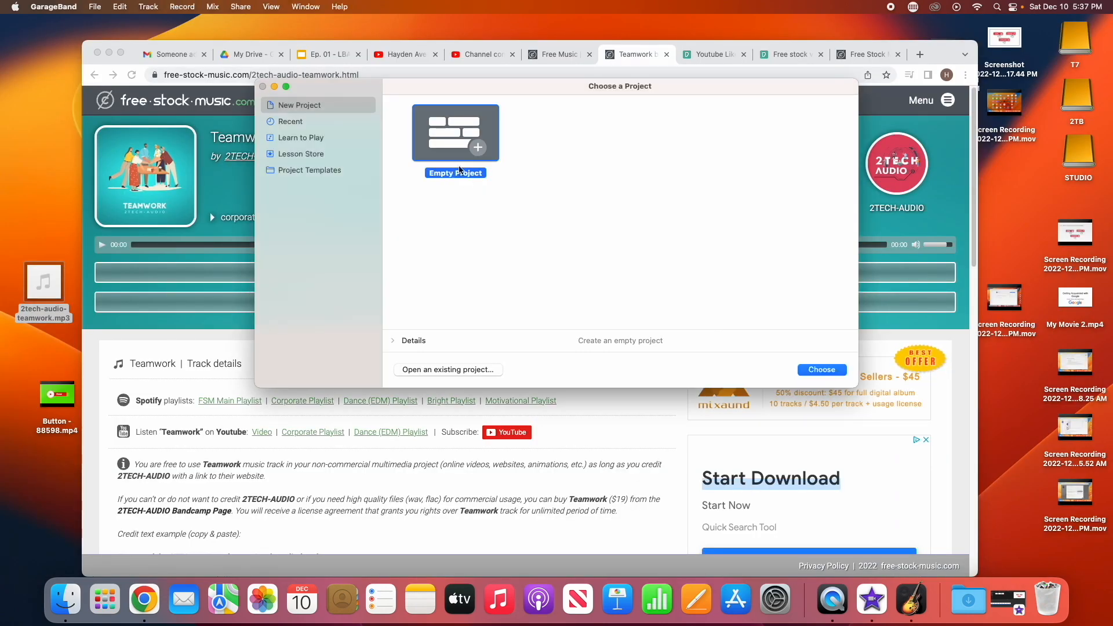
click(819, 371)
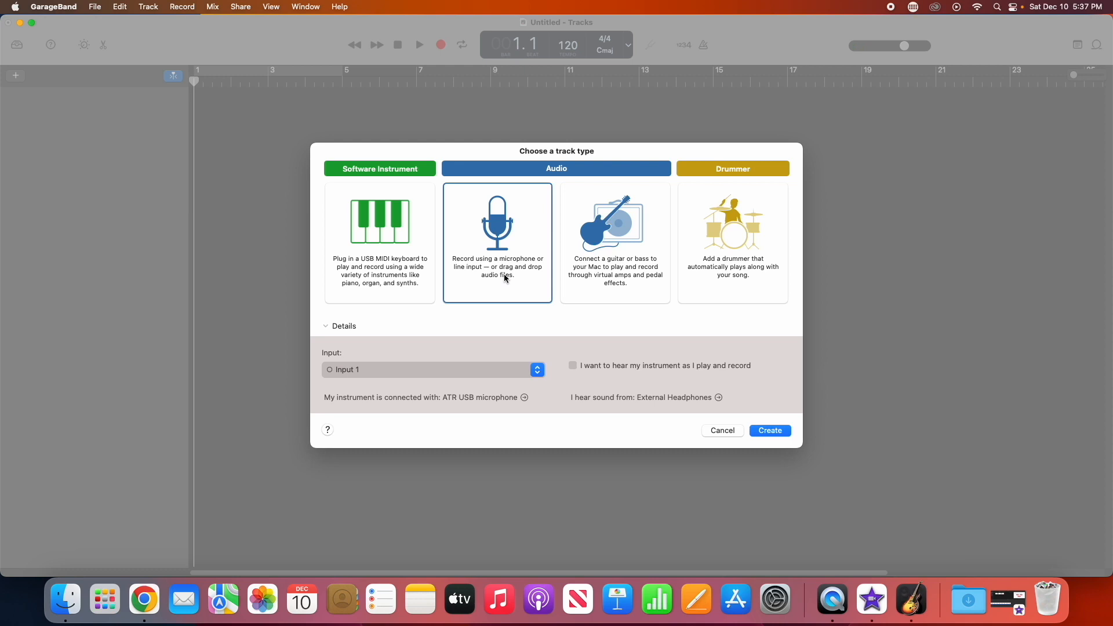
click(770, 432)
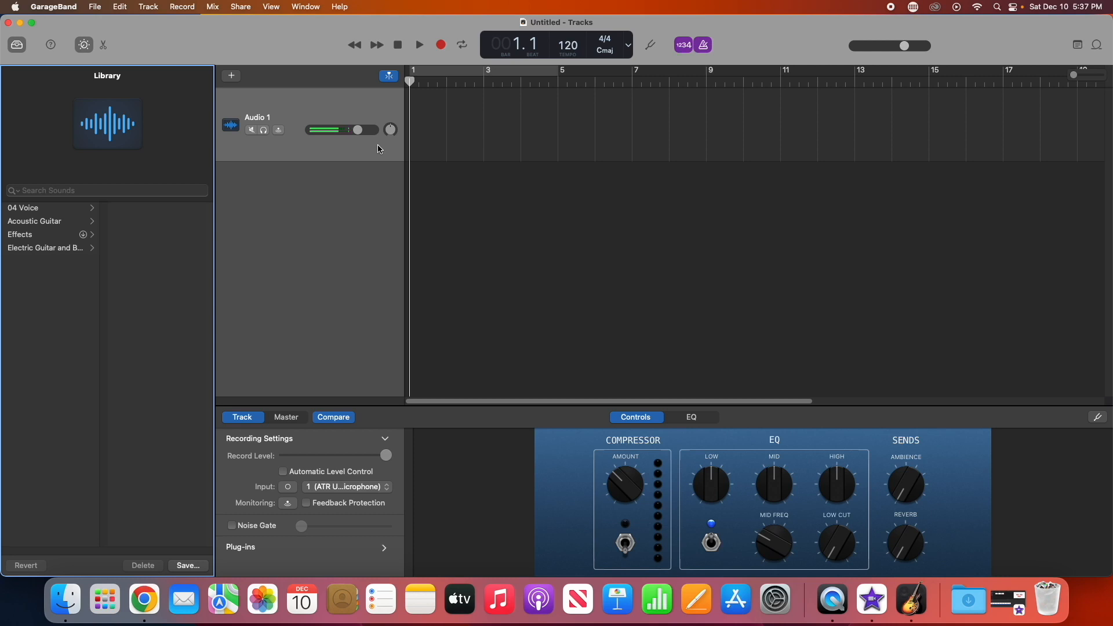
Mute the empty audio track and switch off the metronome and count-in
click(252, 130)
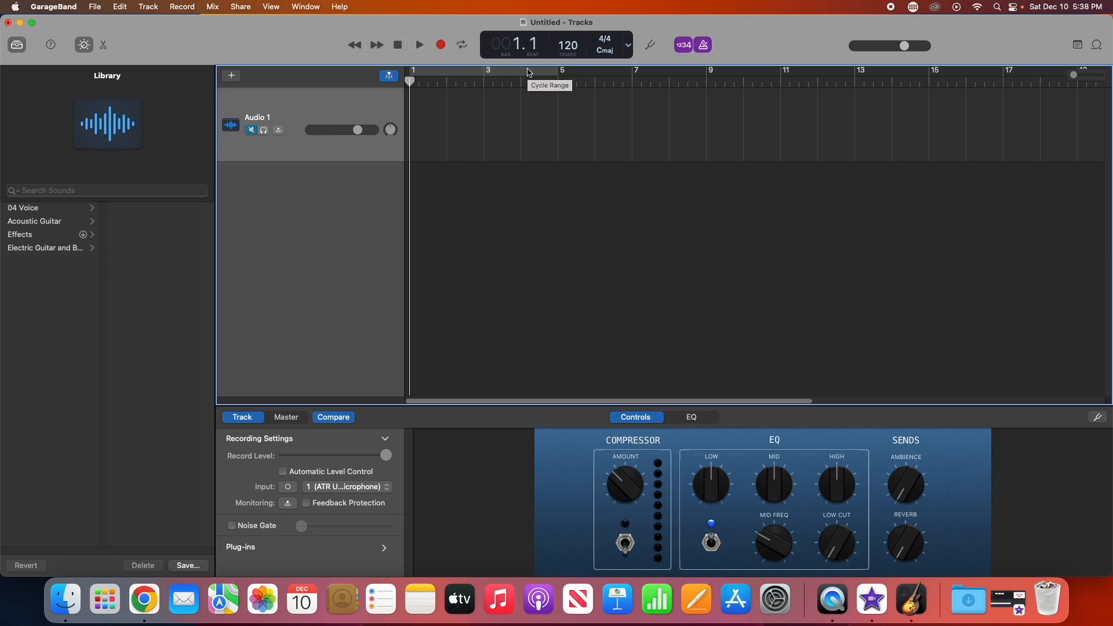
click(706, 48)
click(686, 46)
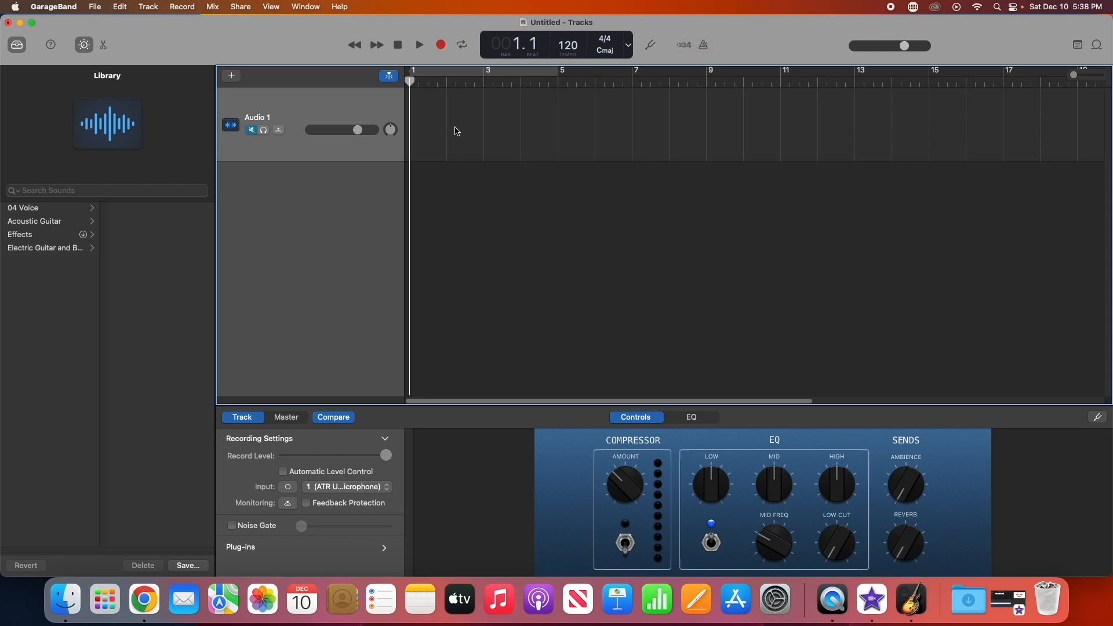
Import the downloaded teamwork MP3 from the desktop into the project as a new track
drag(202, 29, 286, 28)
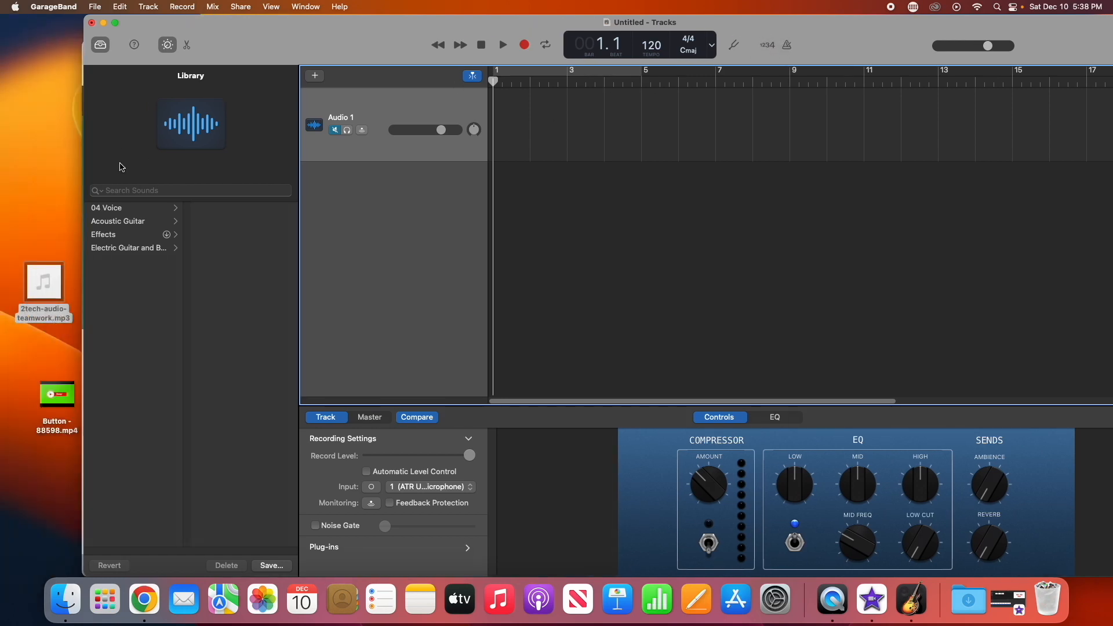
drag(43, 273, 499, 205)
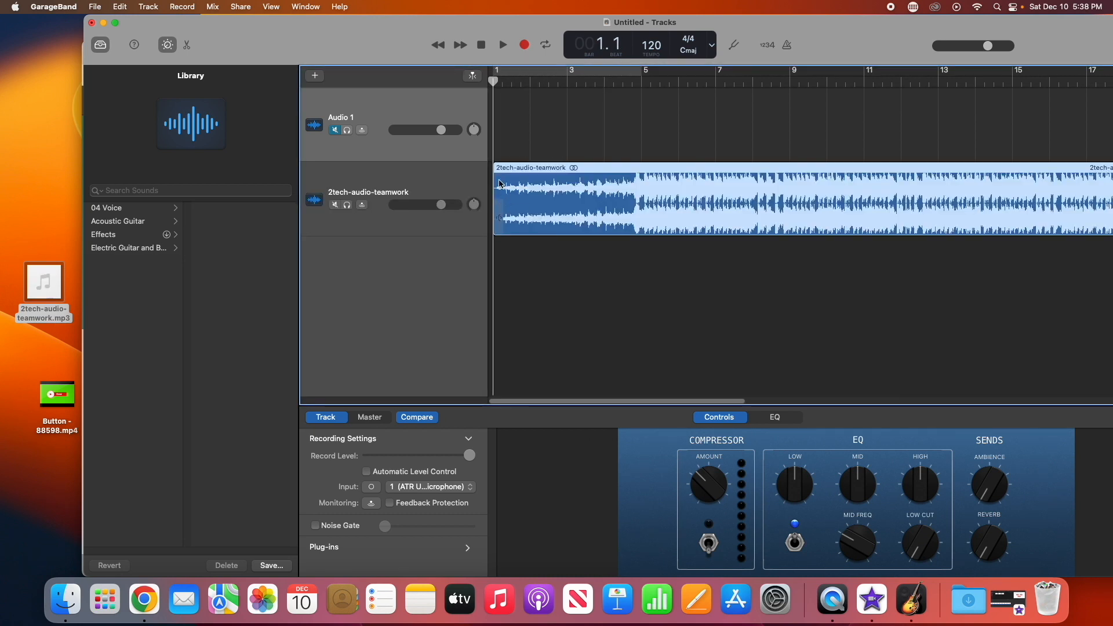
Delete the empty Audio 1 track
click(424, 107)
right_click(425, 107)
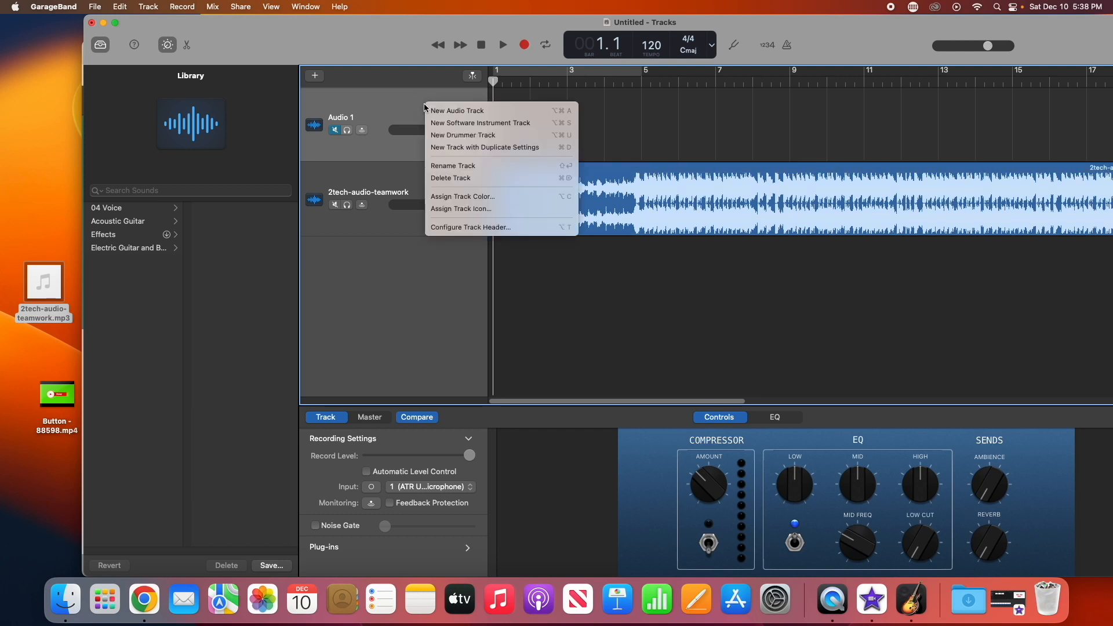
click(393, 109)
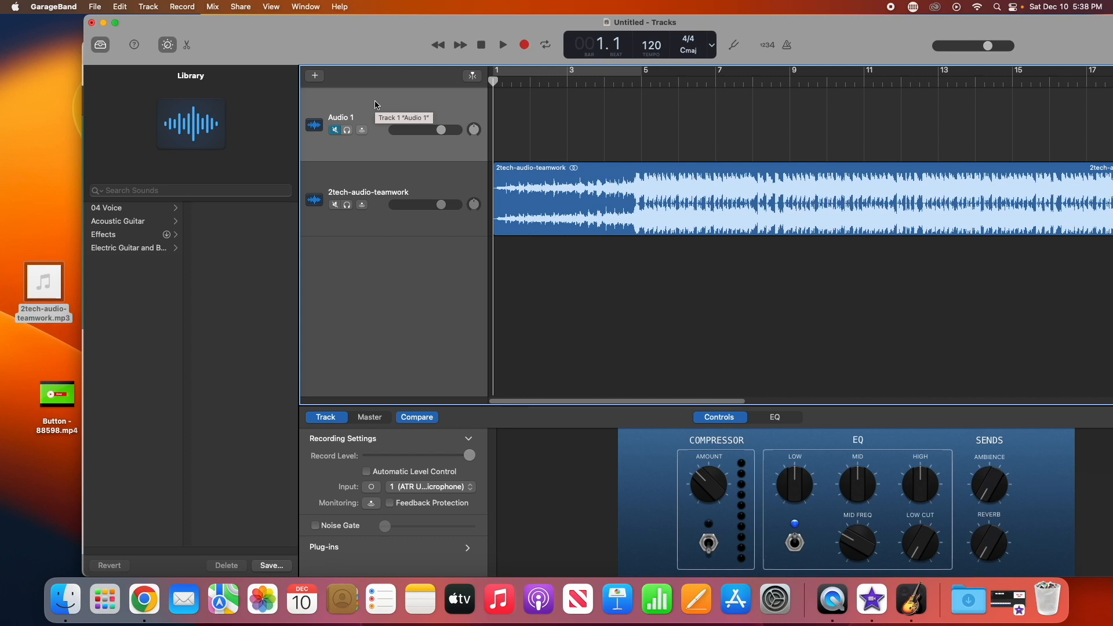
right_click(375, 105)
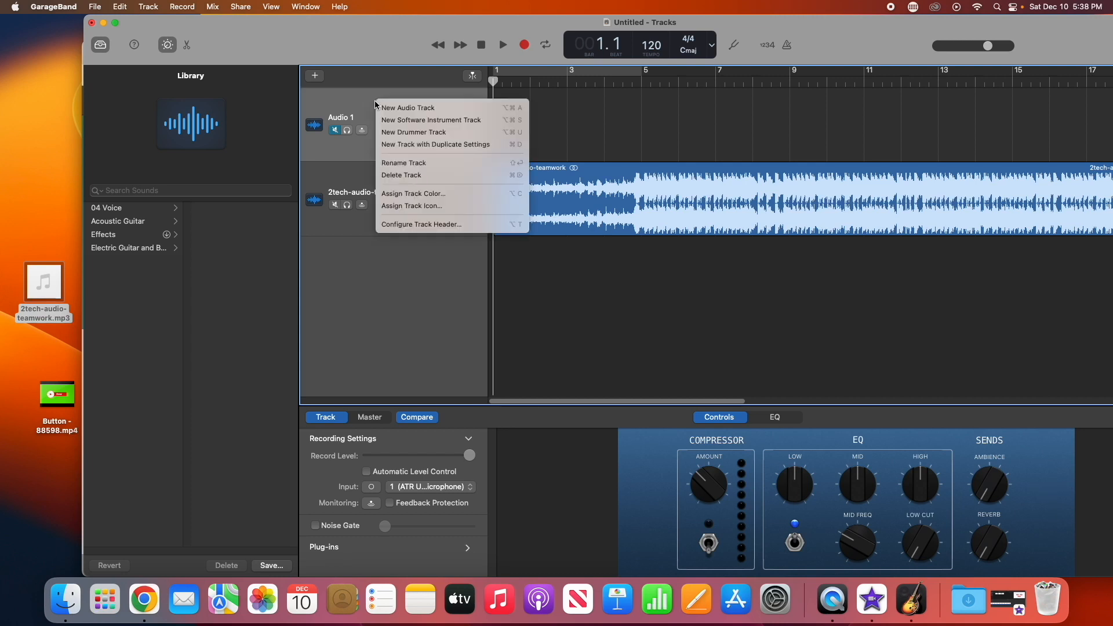
click(430, 175)
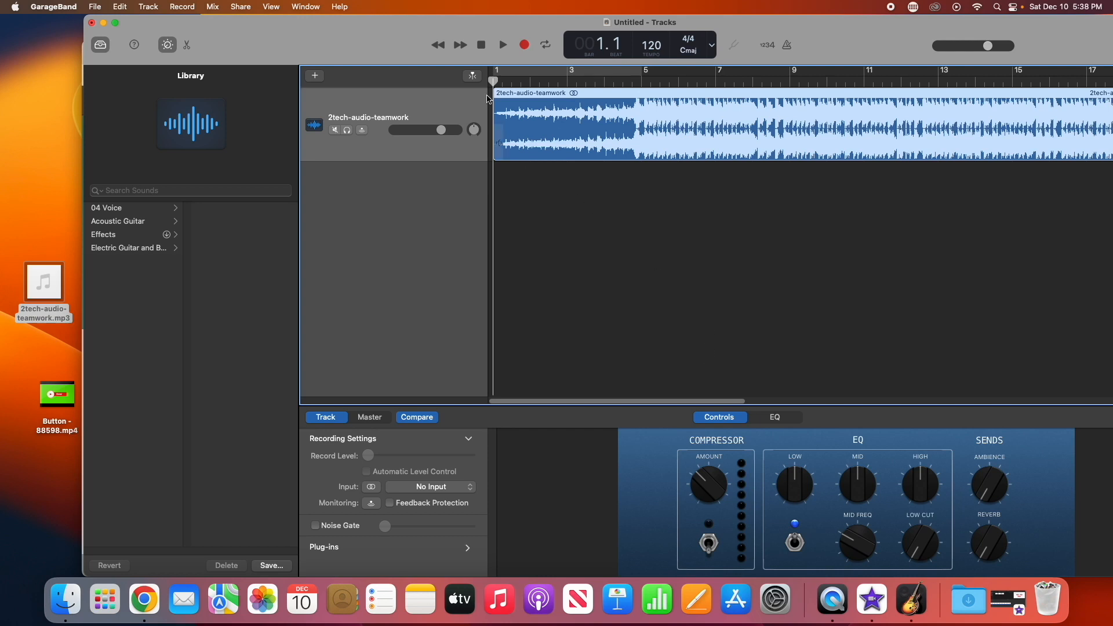
Play the teamwork track to preview it, leaving the playhead near bar 5
click(503, 46)
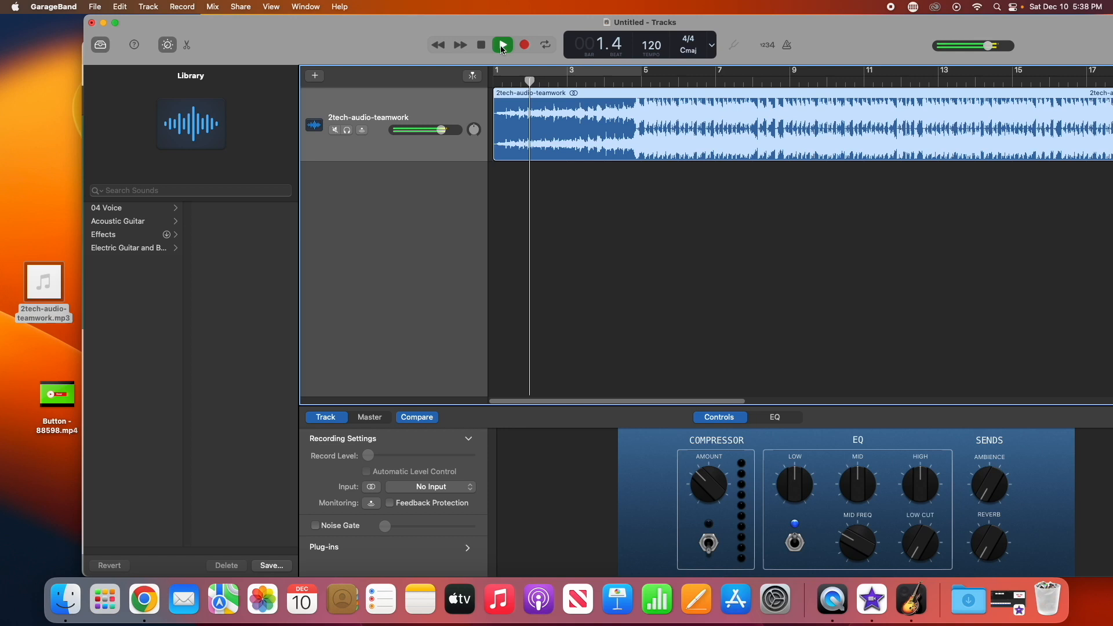
click(658, 83)
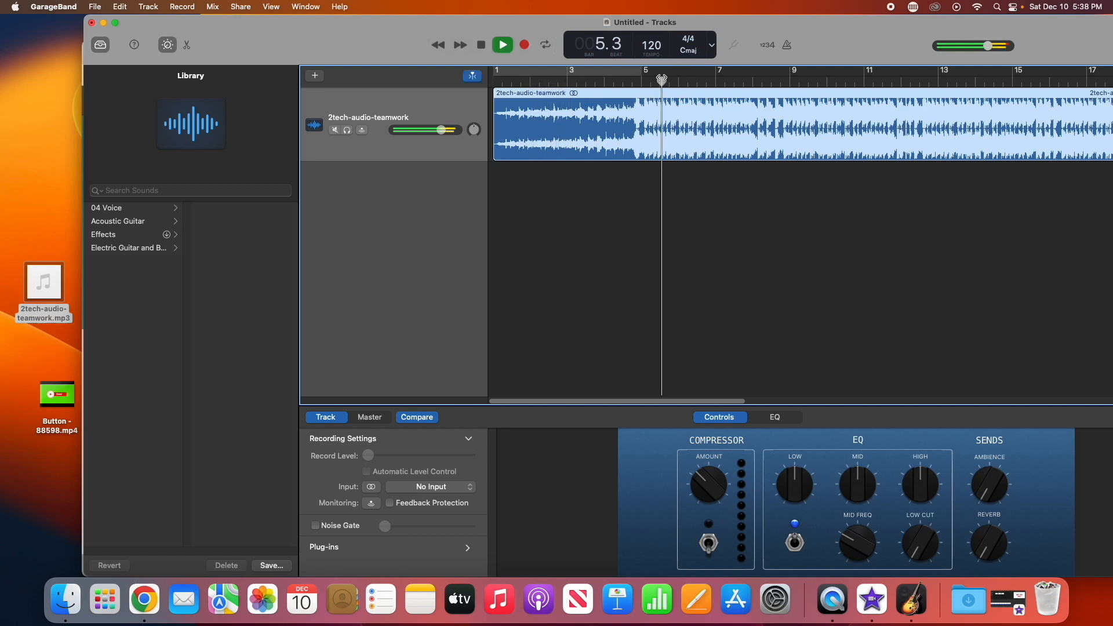
click(497, 49)
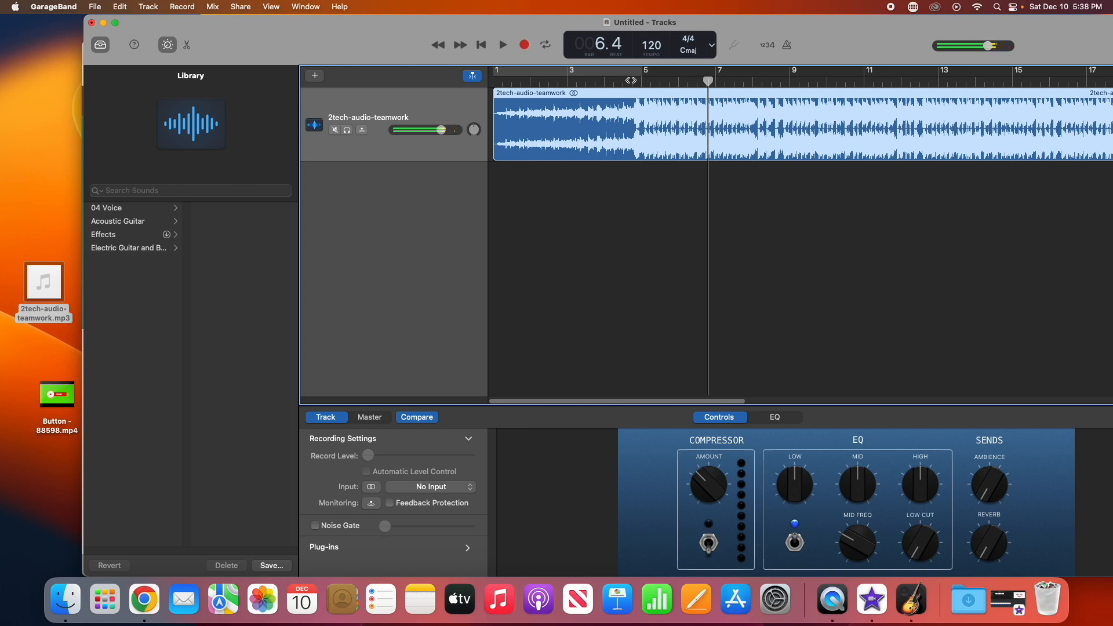
click(504, 46)
click(504, 47)
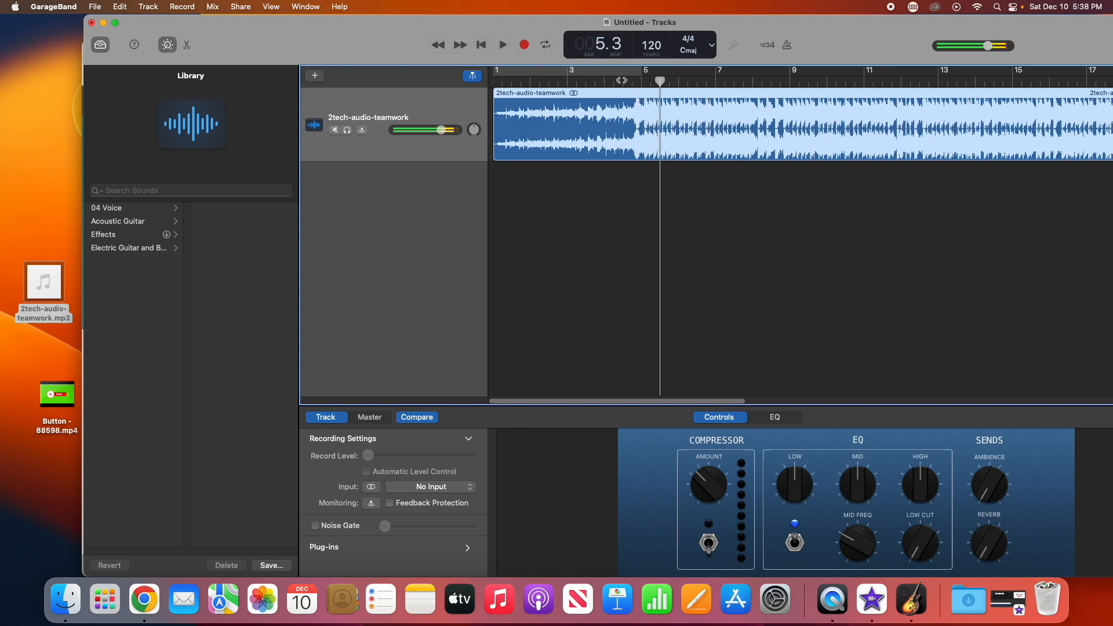
click(632, 81)
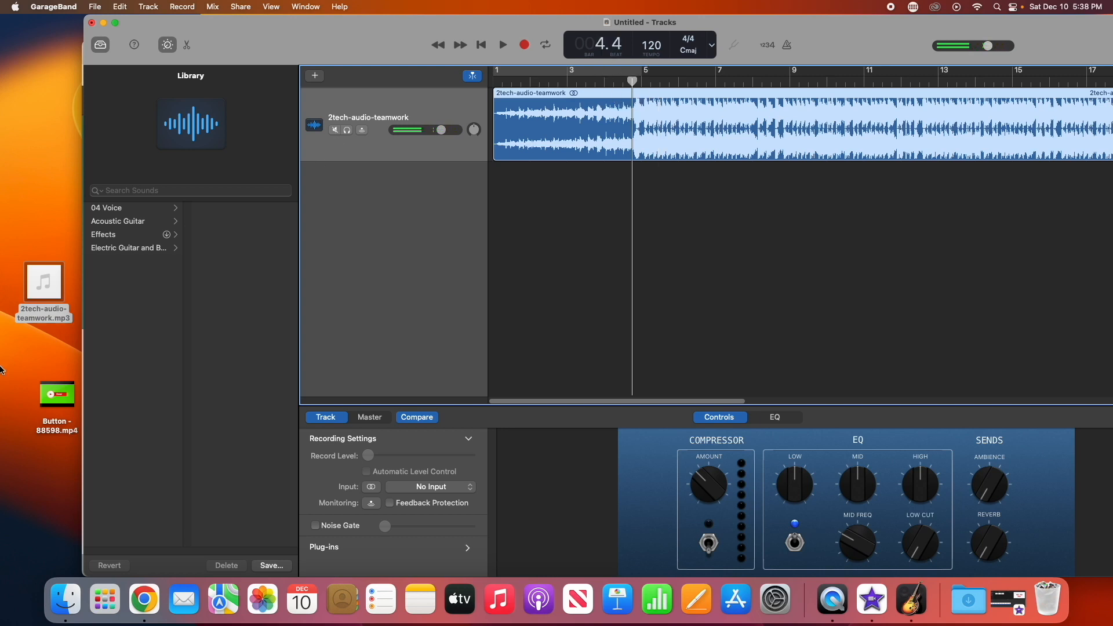
Open the Button video clip from the desktop to check it, then close it
double_click(58, 399)
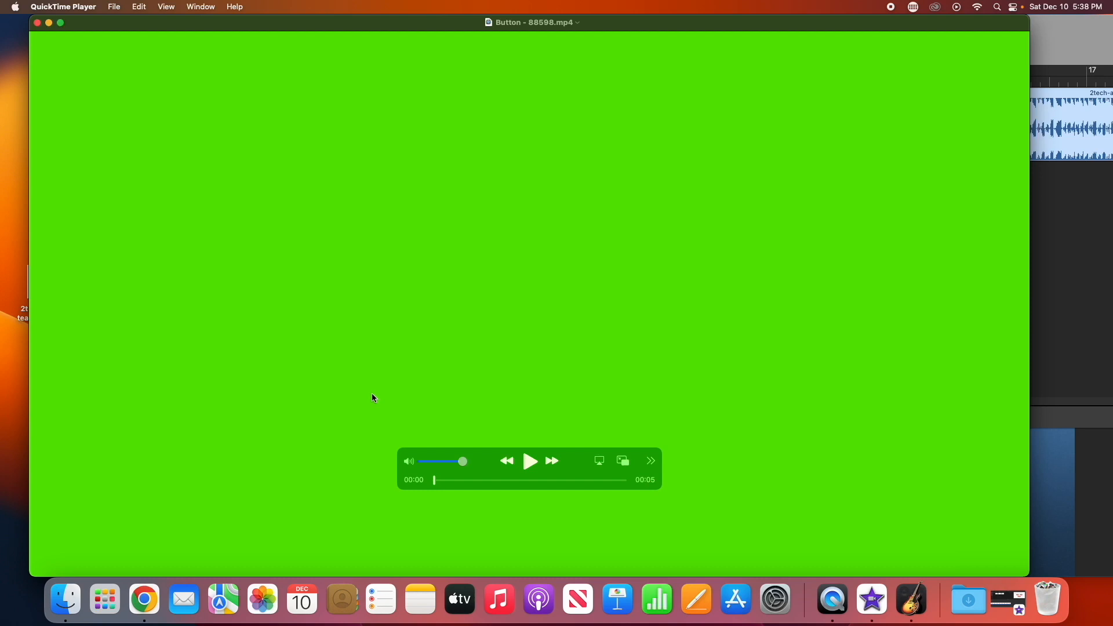
click(37, 23)
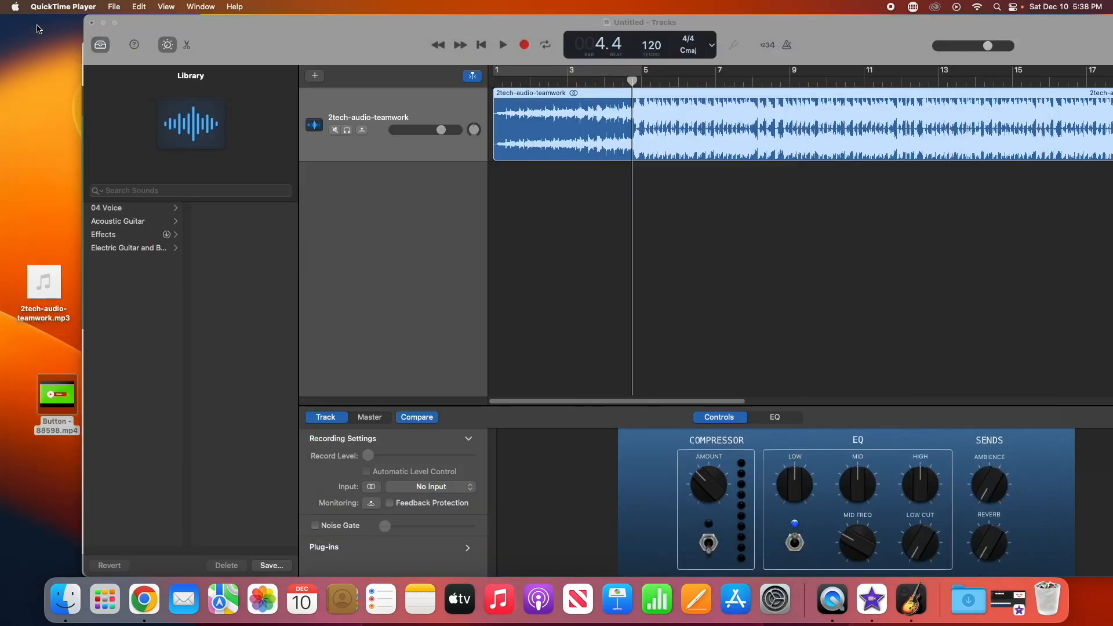
Move the music region so it starts at the playhead, around bar 4.4
click(631, 85)
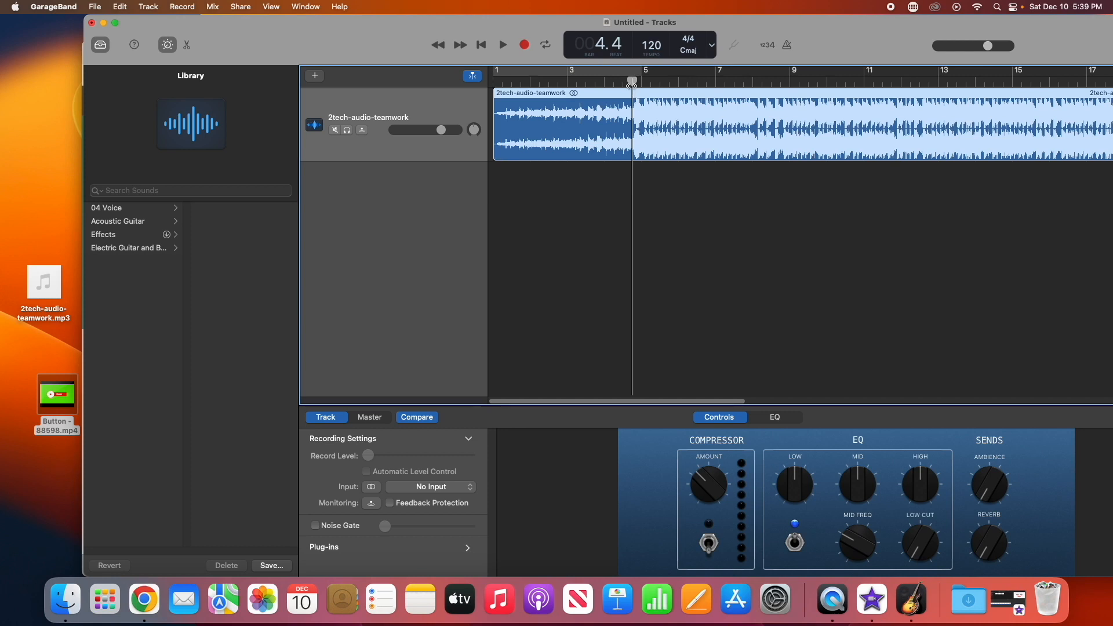
mouse_move(632, 86)
mouse_down()
mouse_move(613, 86)
mouse_move(630, 86)
mouse_up()
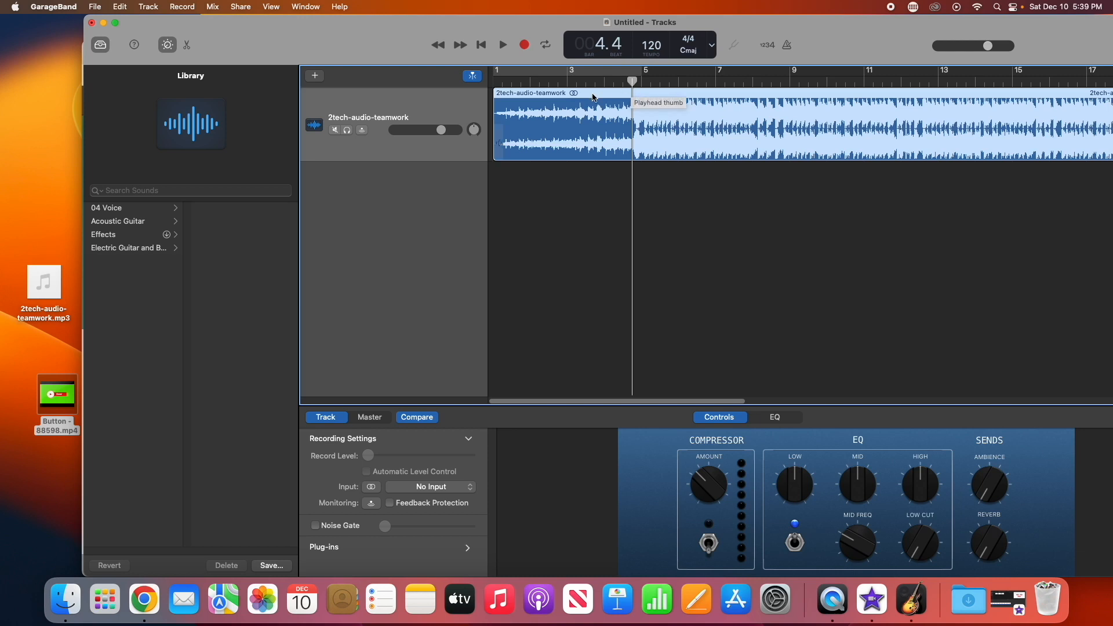
click(494, 101)
mouse_move(494, 100)
mouse_down()
mouse_move(519, 105)
mouse_move(497, 104)
mouse_up()
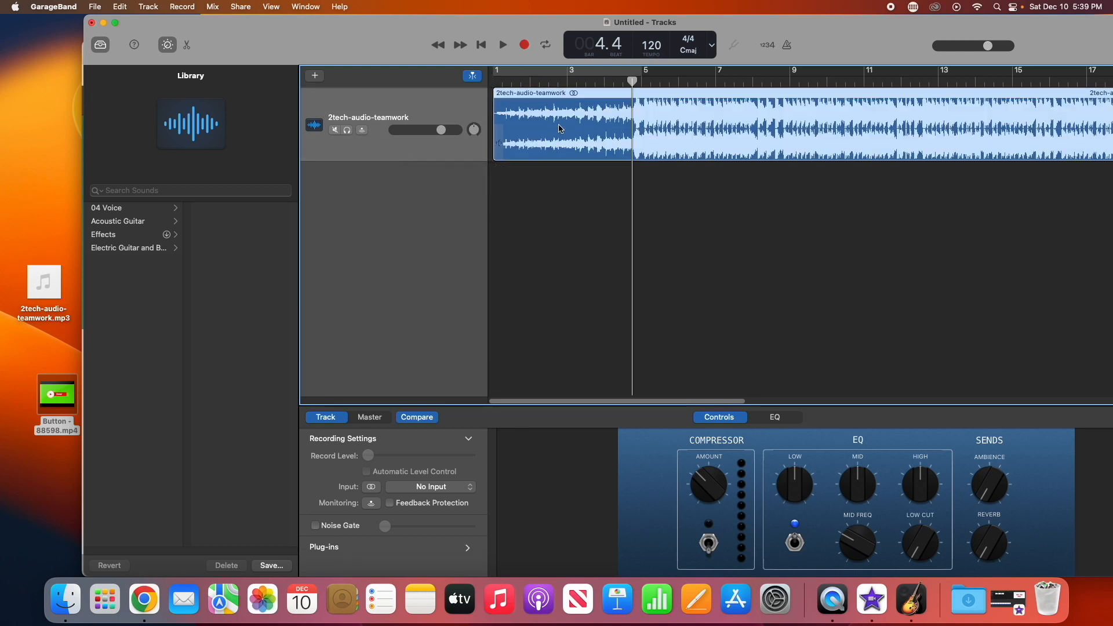
drag(501, 144, 632, 152)
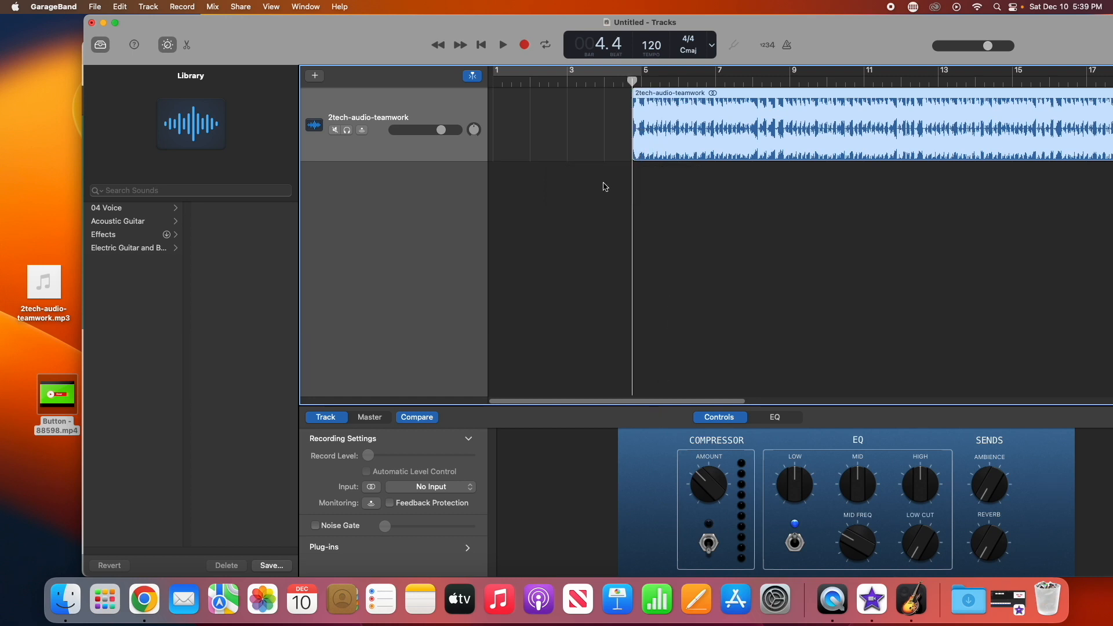
Preview the region and trim its end back to the playhead at bar 9
click(501, 47)
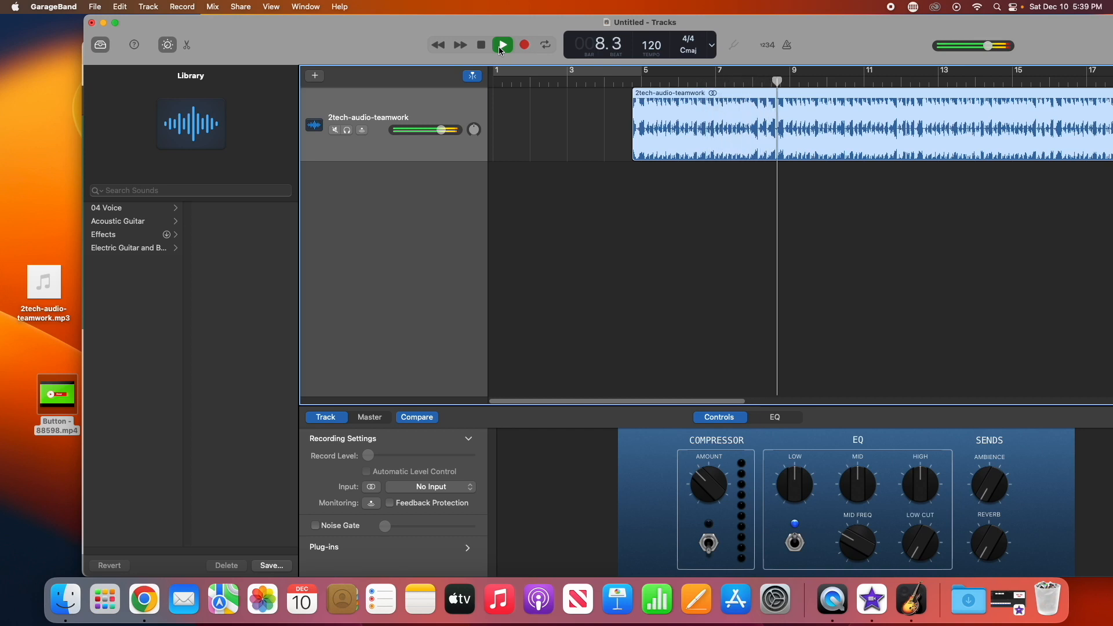
click(499, 49)
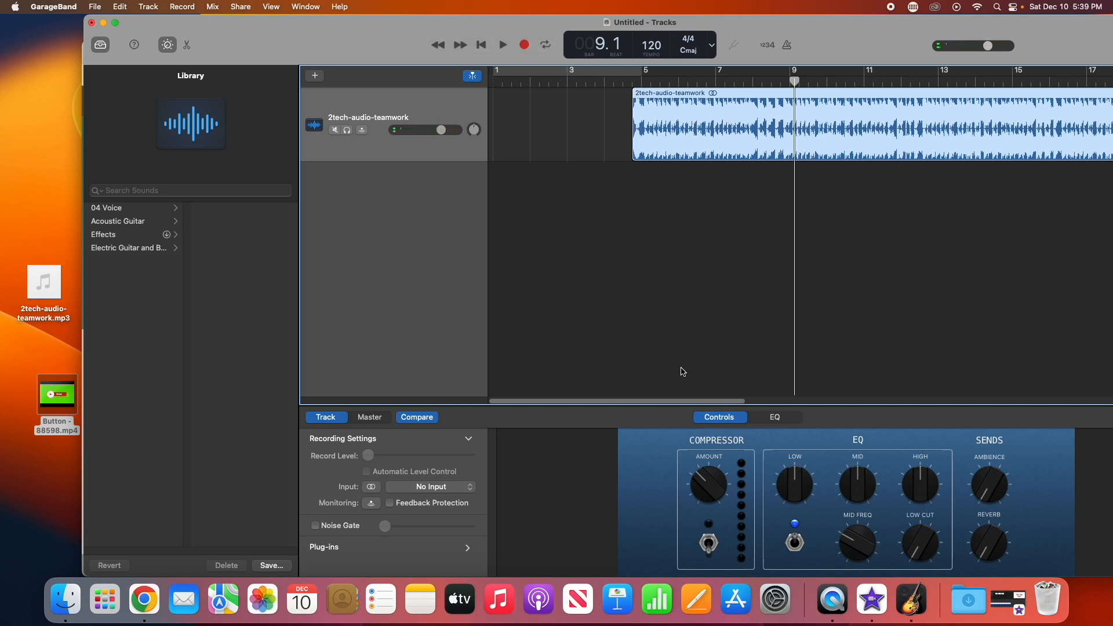
drag(678, 401, 1107, 408)
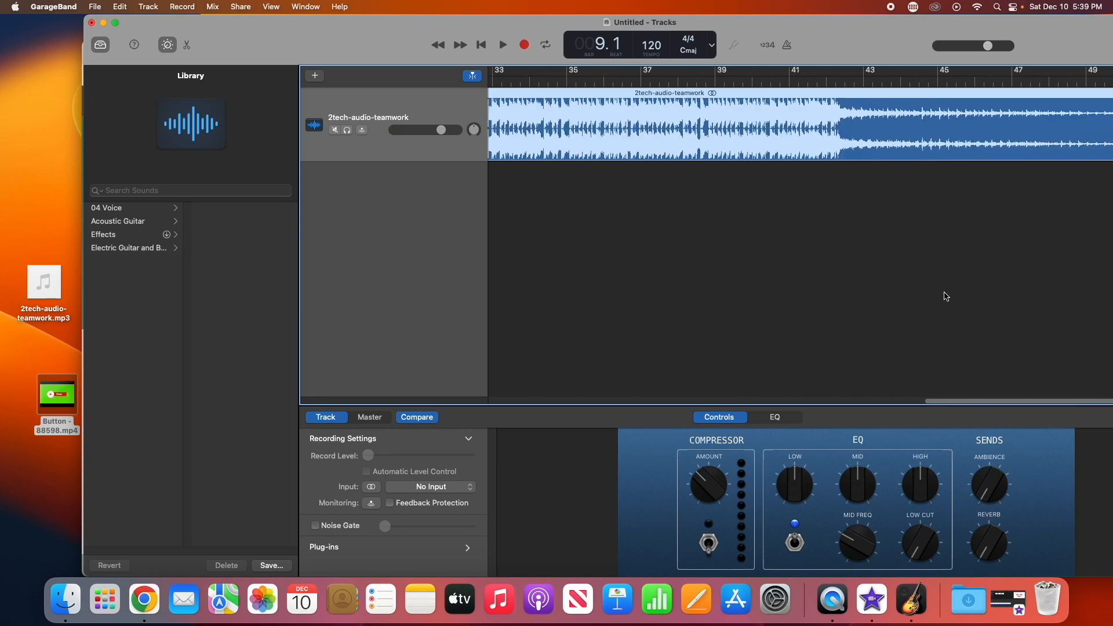
drag(369, 28, 291, 26)
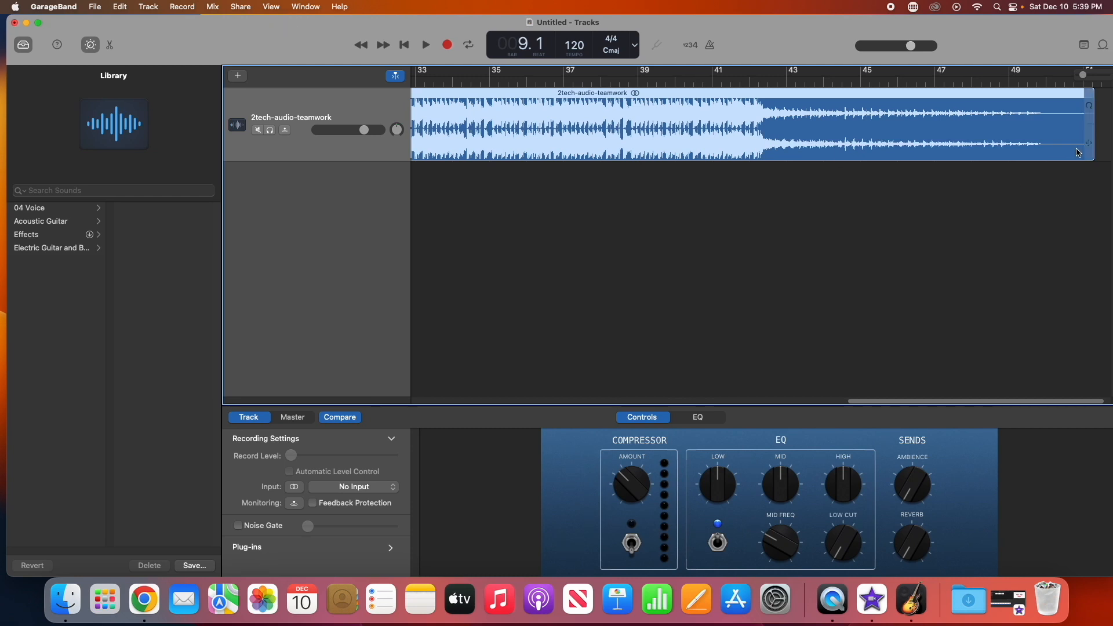
drag(1089, 145, 712, 161)
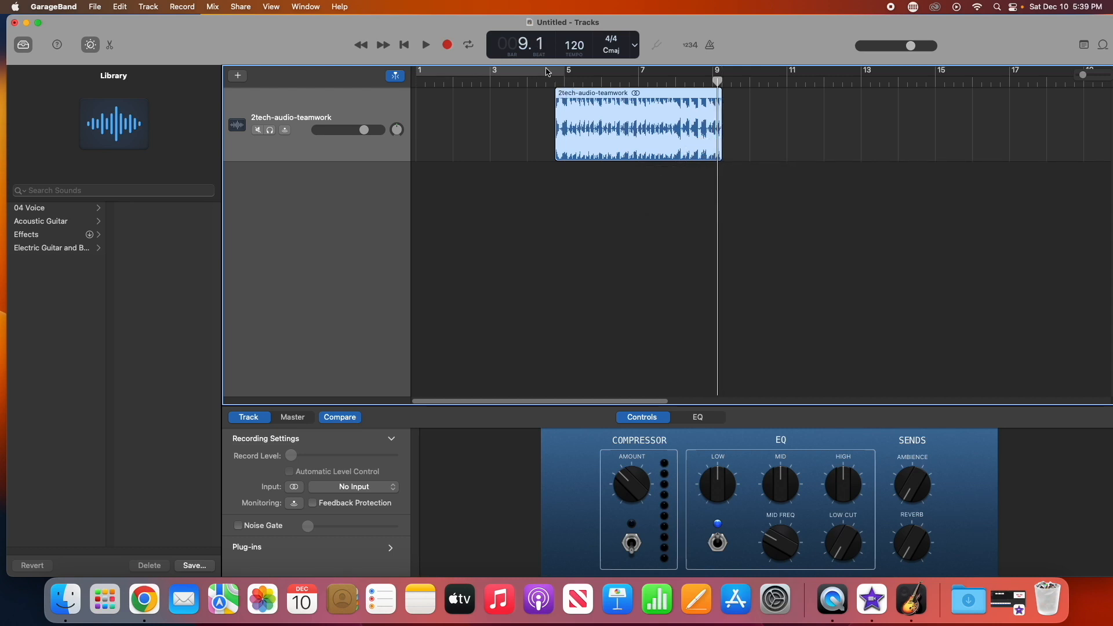
Set a cycle range over bars 1 to 5 and move the music region to start at bar 1
click(558, 78)
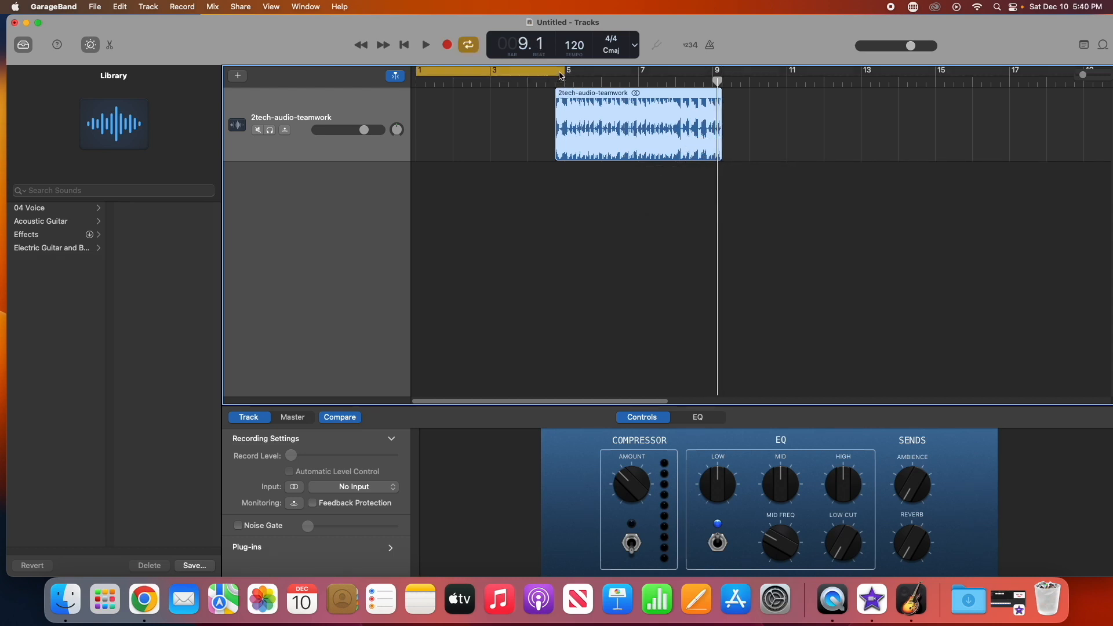
drag(716, 82, 554, 82)
click(425, 46)
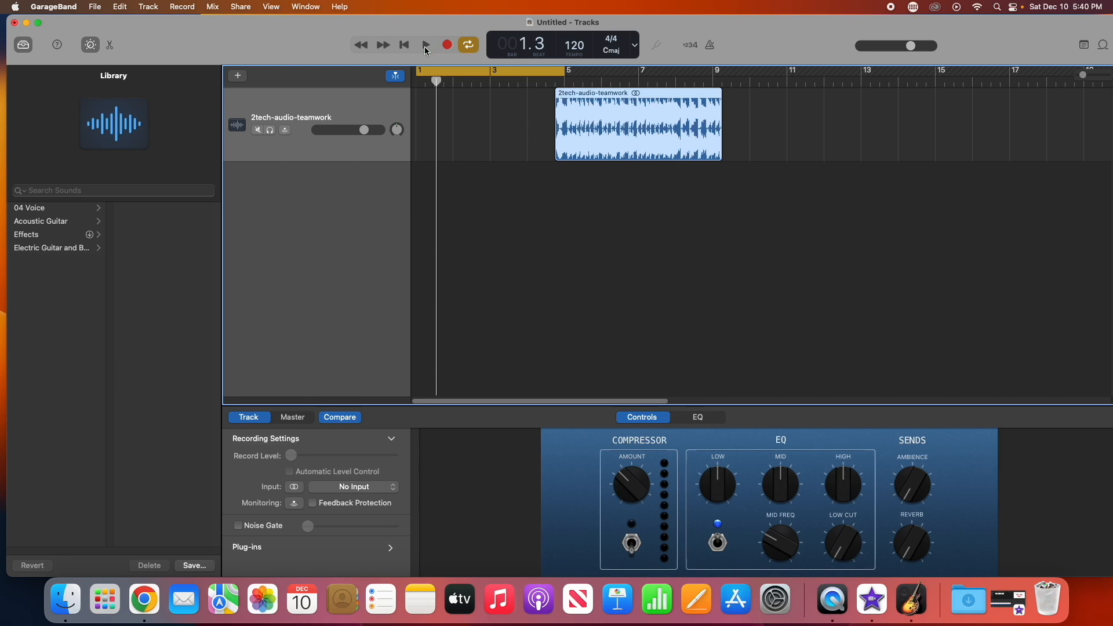
click(424, 47)
drag(613, 137, 473, 137)
drag(430, 85, 417, 82)
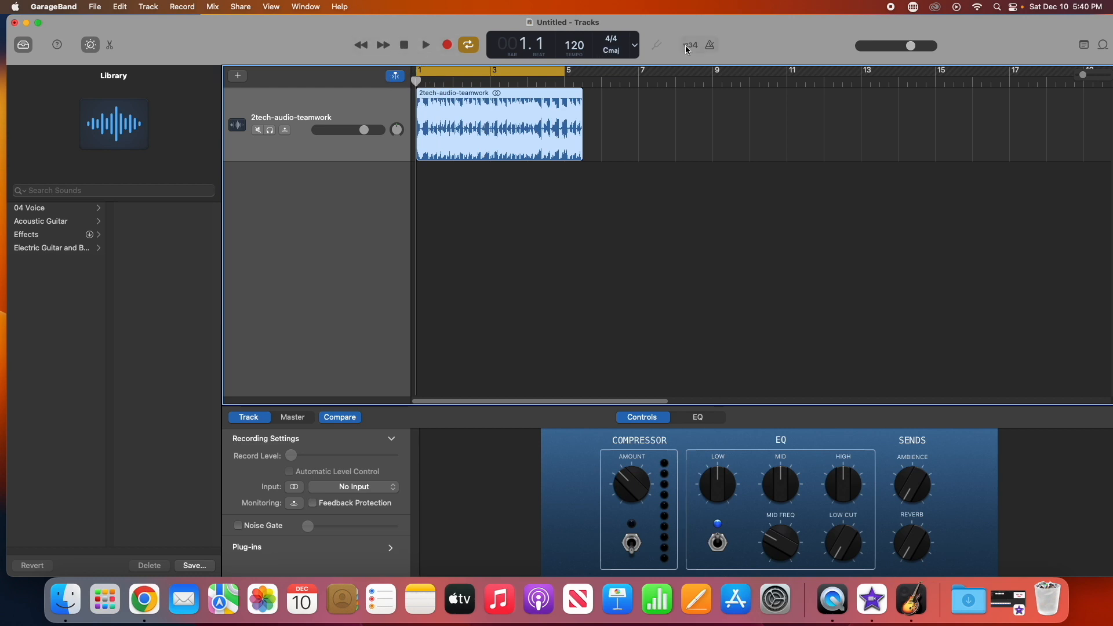
Switch the display to time, preview the song, and trim the music region's end back to the playhead at about 5.5 seconds
click(639, 47)
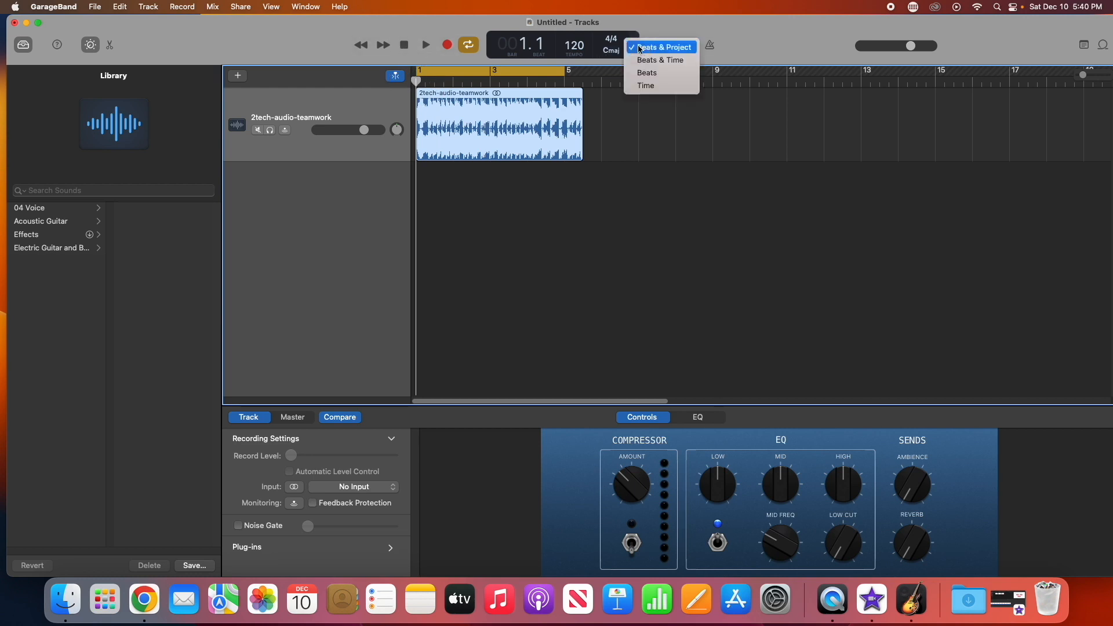
click(643, 85)
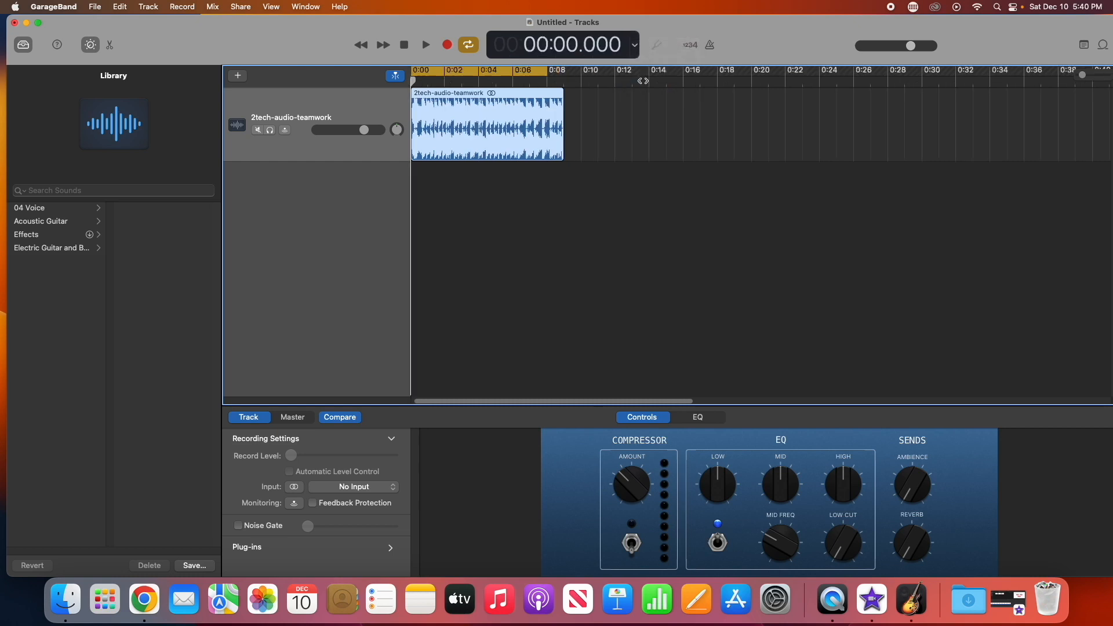
click(426, 46)
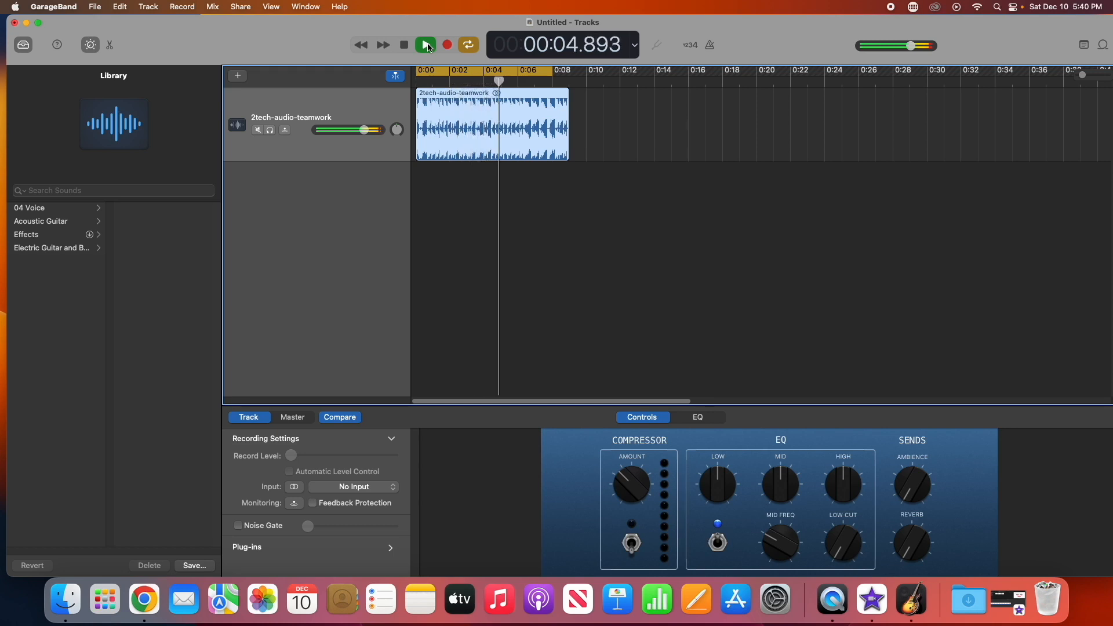
click(426, 46)
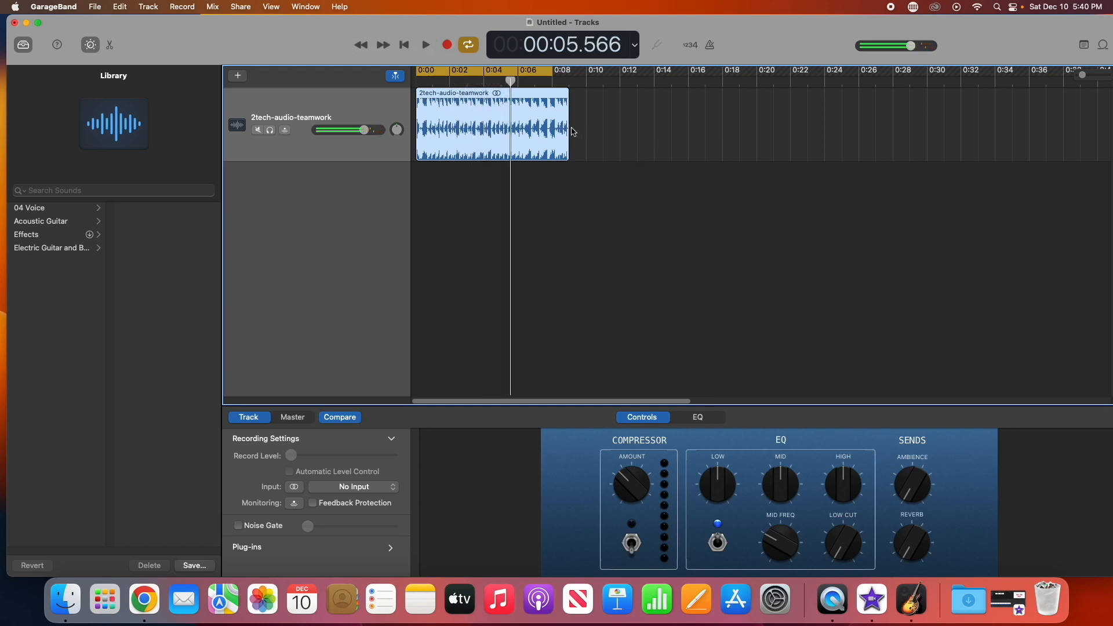
drag(571, 131, 500, 128)
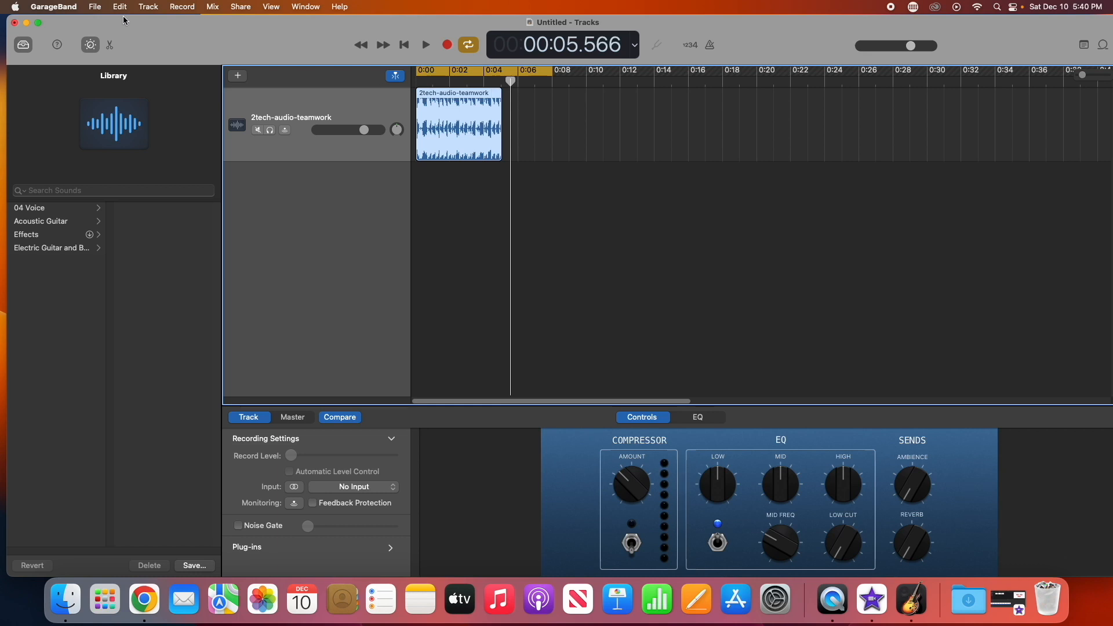
click(93, 6)
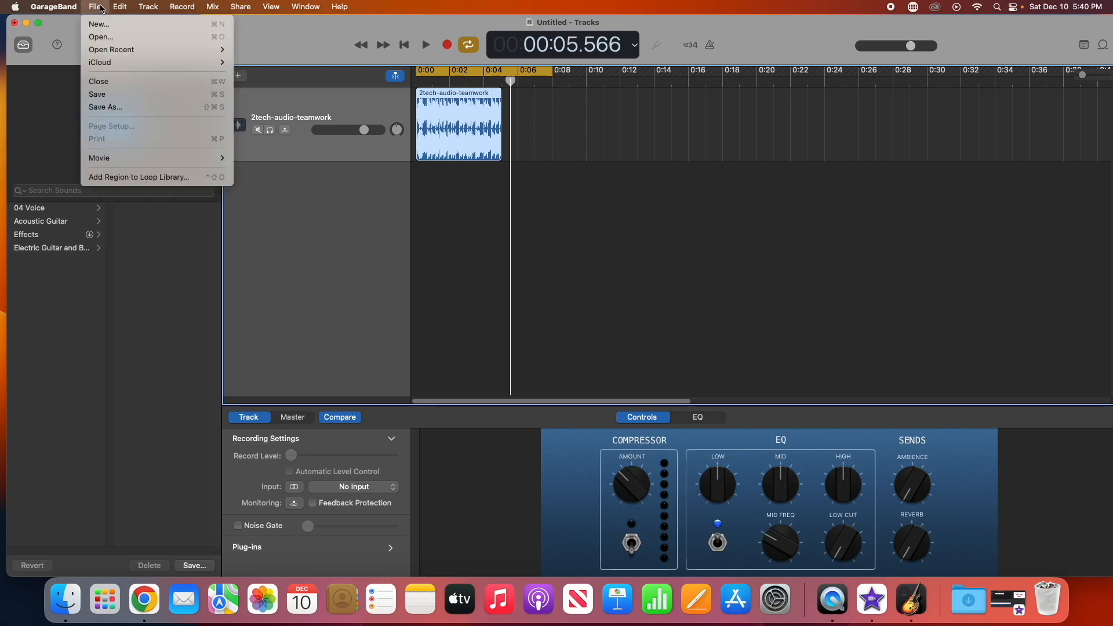
click(119, 105)
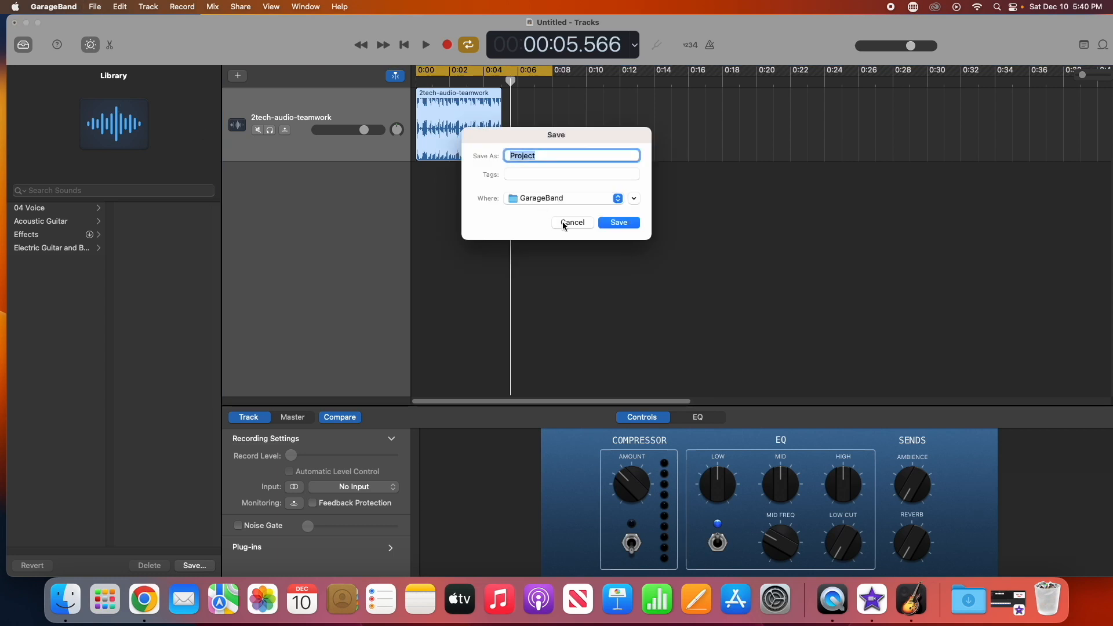
click(563, 225)
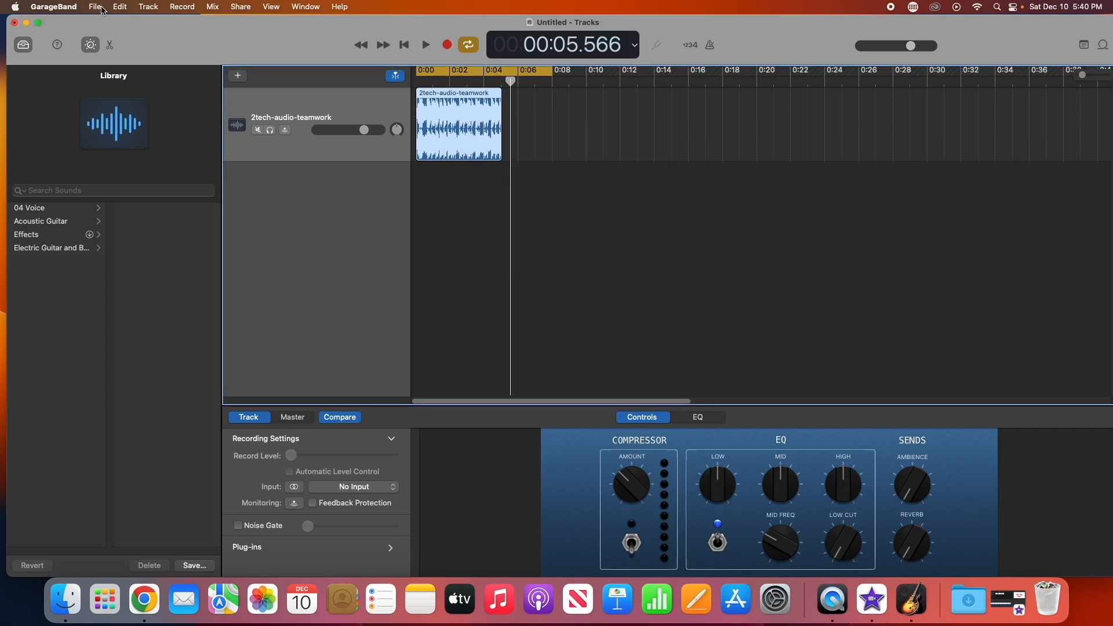
Start exporting the song to disk and name the file Outro Music HA YT
click(68, 9)
mouse_move(126, 11)
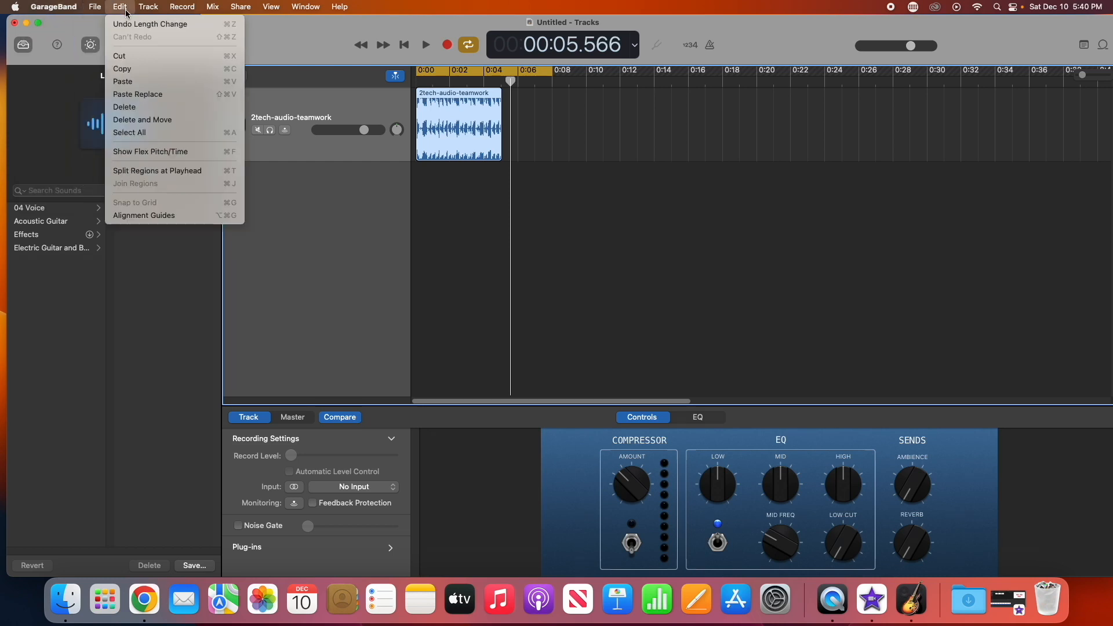
mouse_move(198, 16)
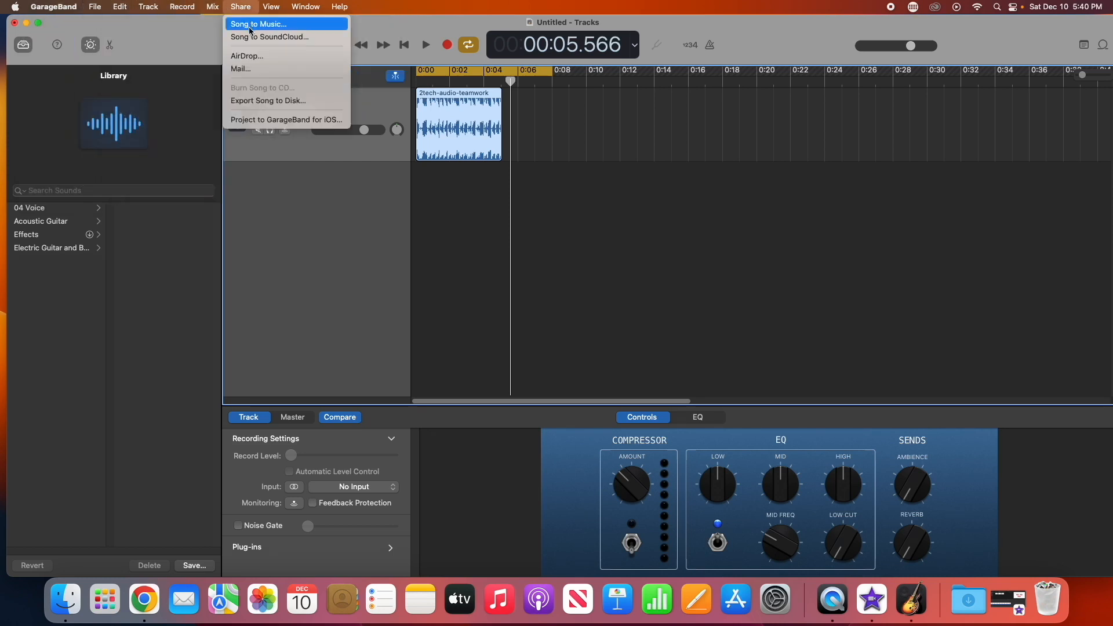
click(259, 101)
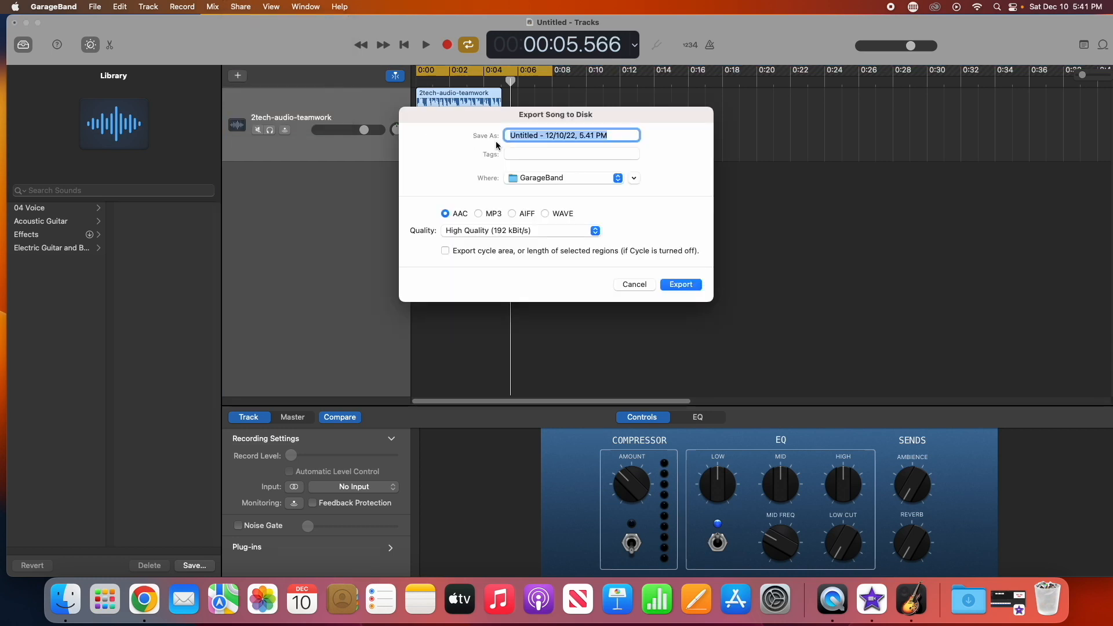
text(OUtro Music HA YT)
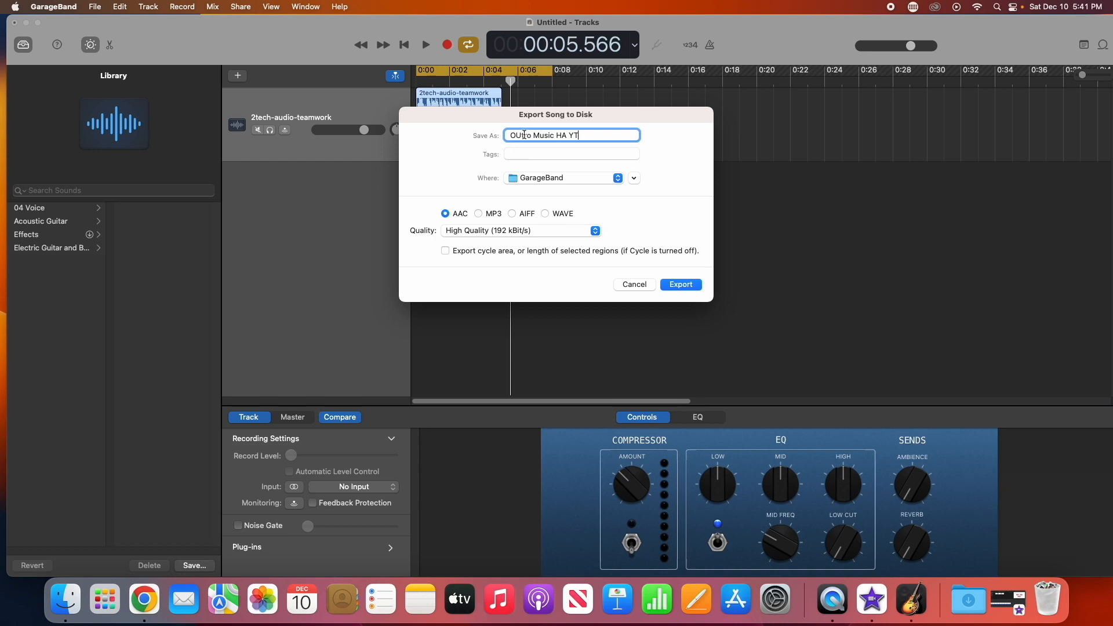
click(520, 134)
key(BackSpace)
text(u)
Export it to the Desktop as an MP3 at Highest Quality (256 kBit/s)
click(568, 179)
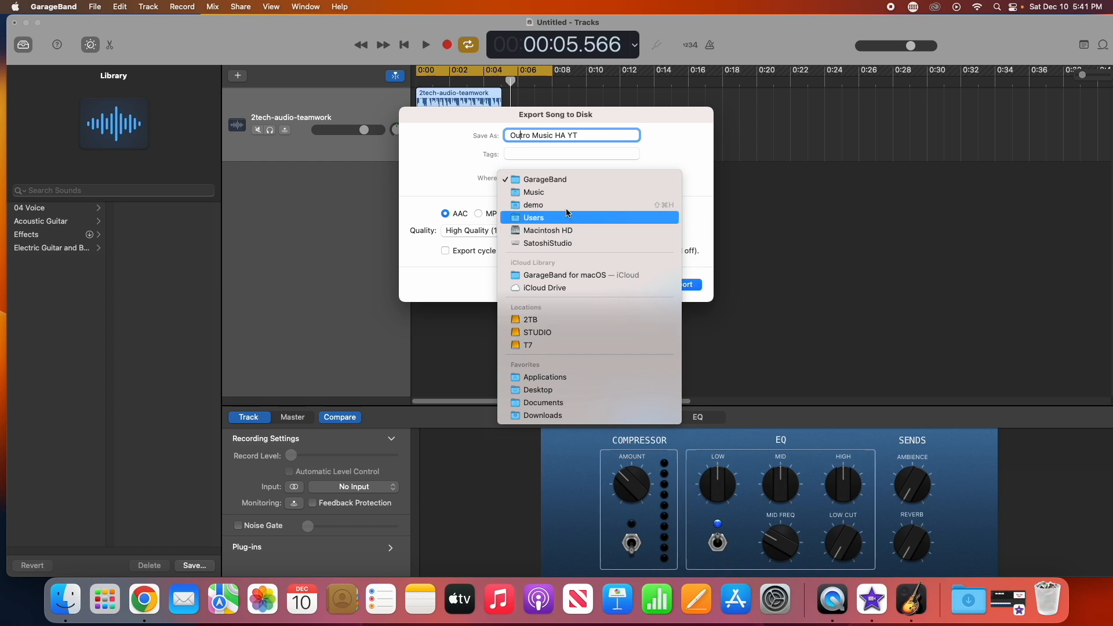
click(545, 390)
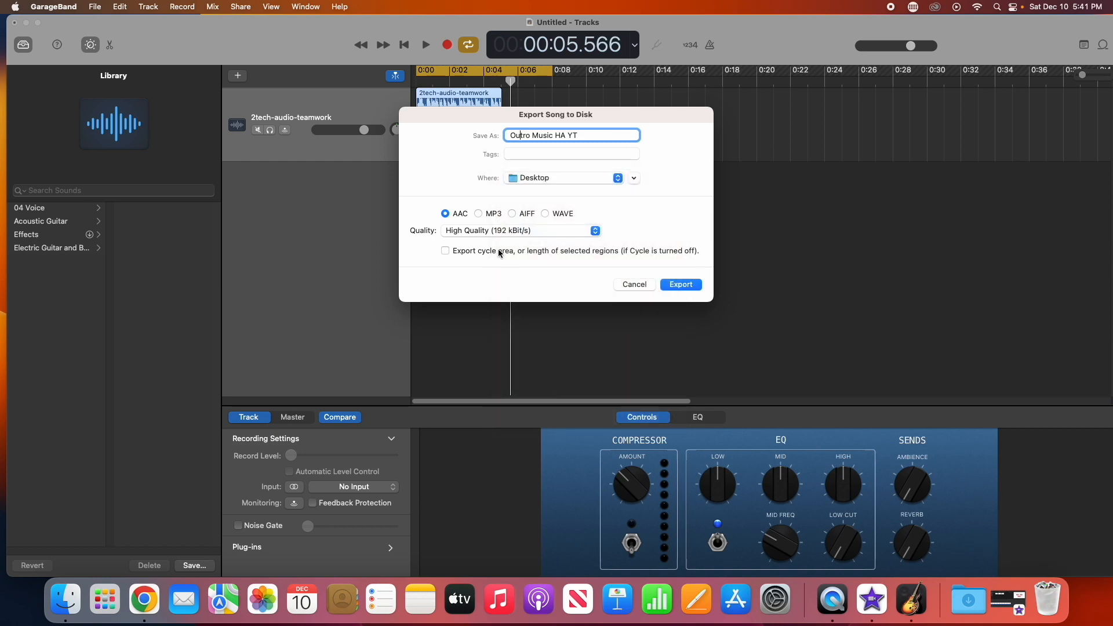
click(479, 214)
click(594, 231)
click(585, 244)
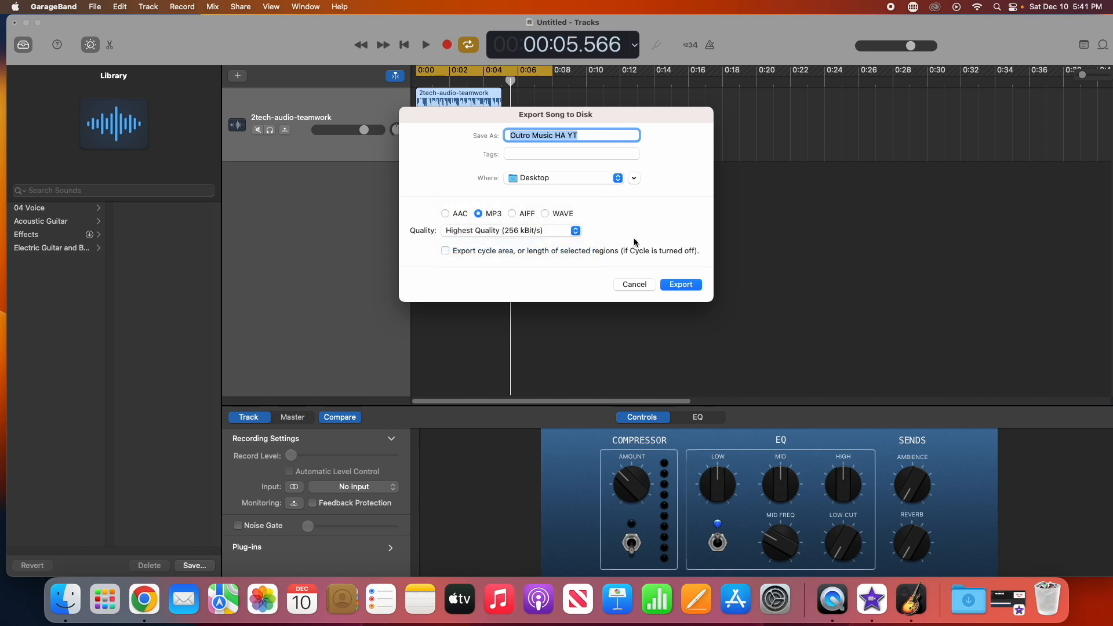
click(677, 287)
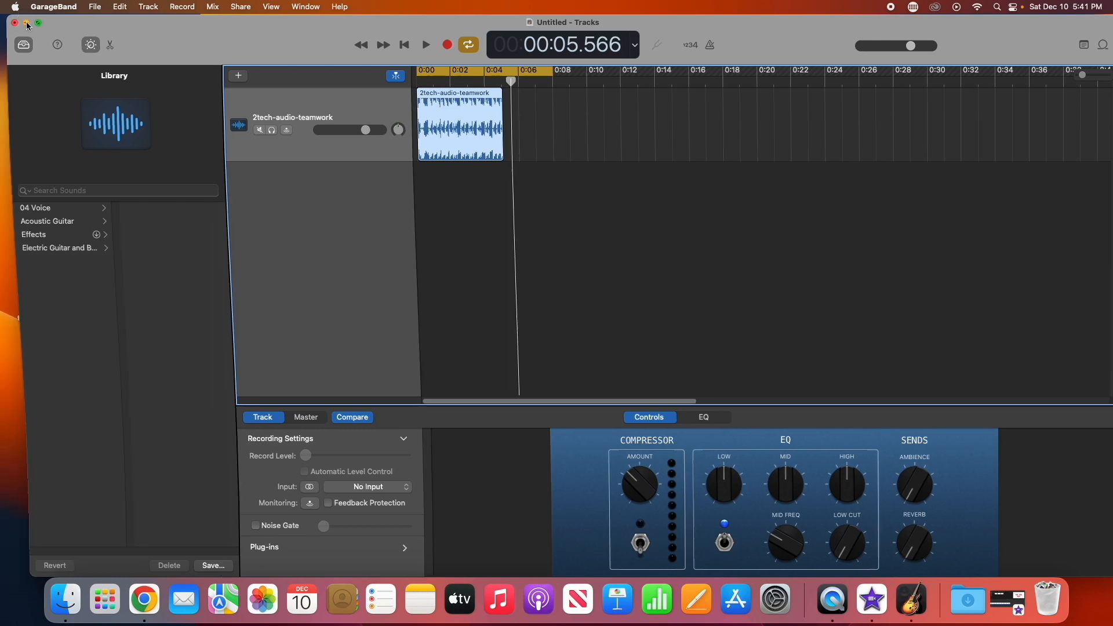
Close the GarageBand project window, tidy the remaining windows aside, and switch to iMovie
click(26, 22)
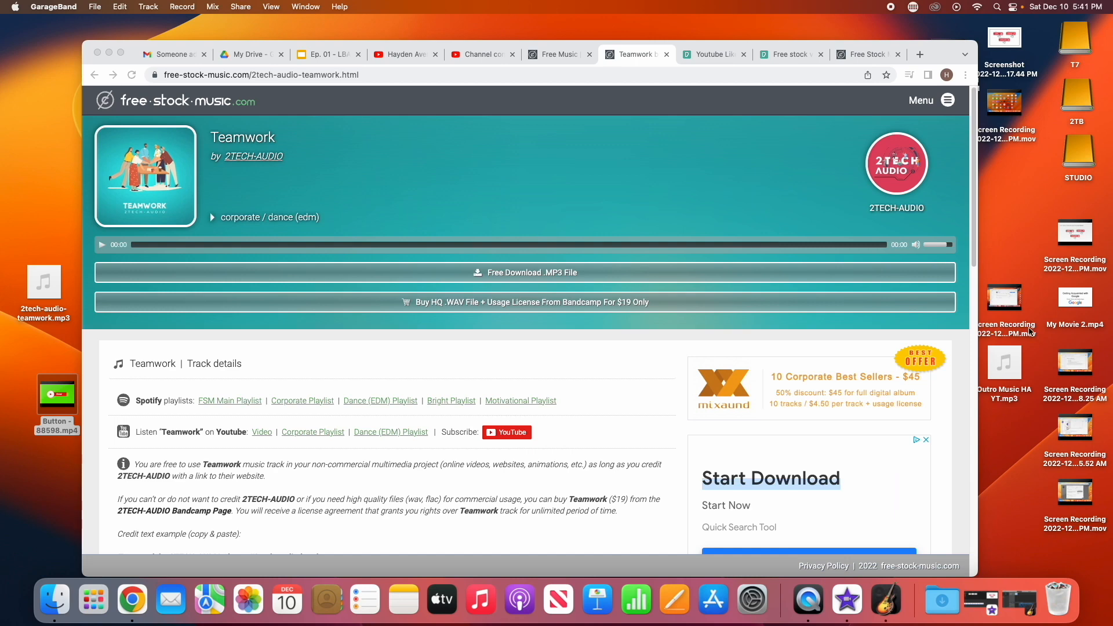
drag(947, 42, 964, 145)
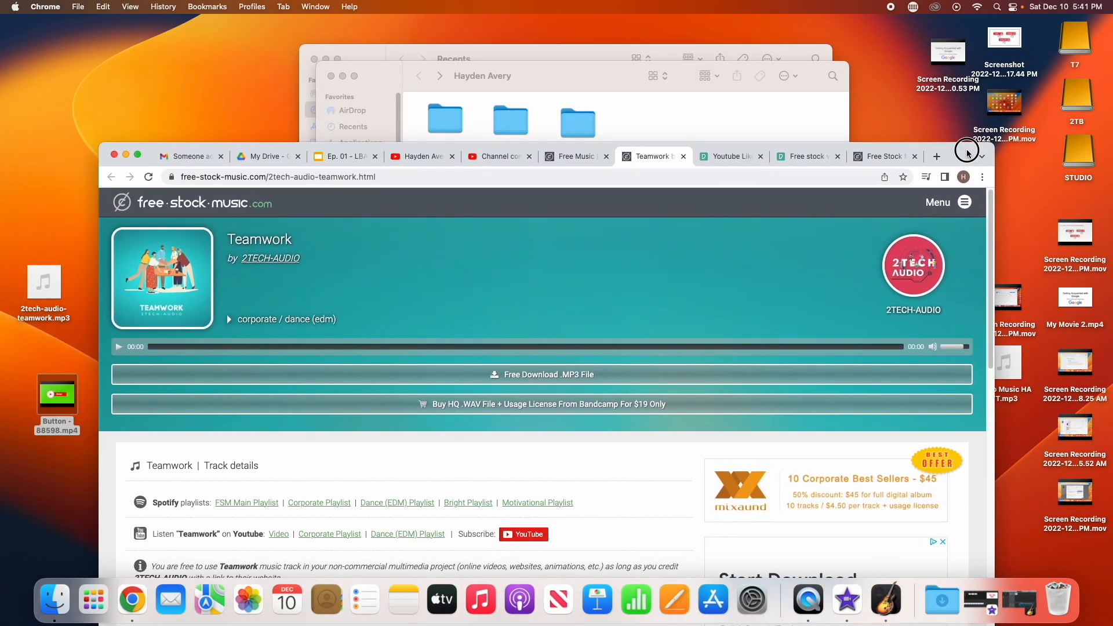
click(330, 76)
click(314, 61)
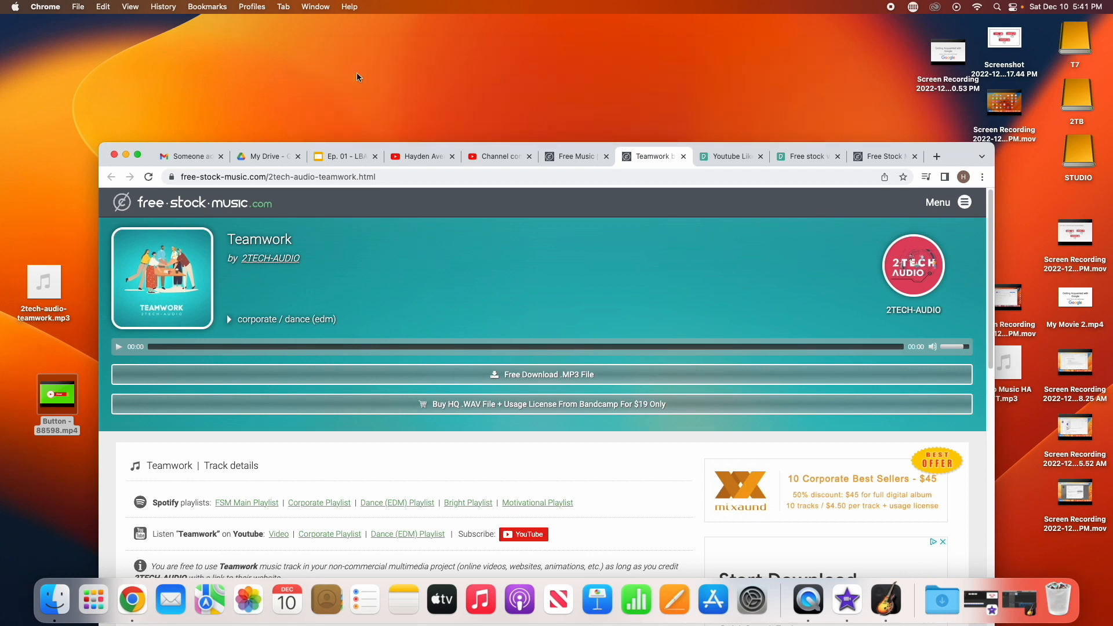
drag(948, 148, 919, 35)
mouse_move(1005, 376)
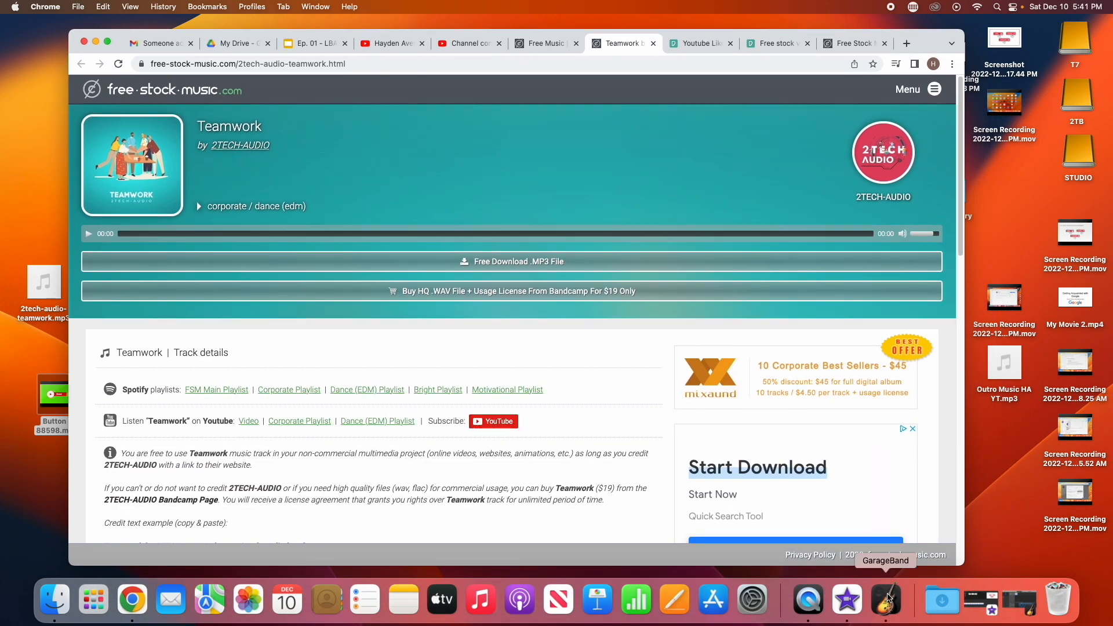
click(855, 602)
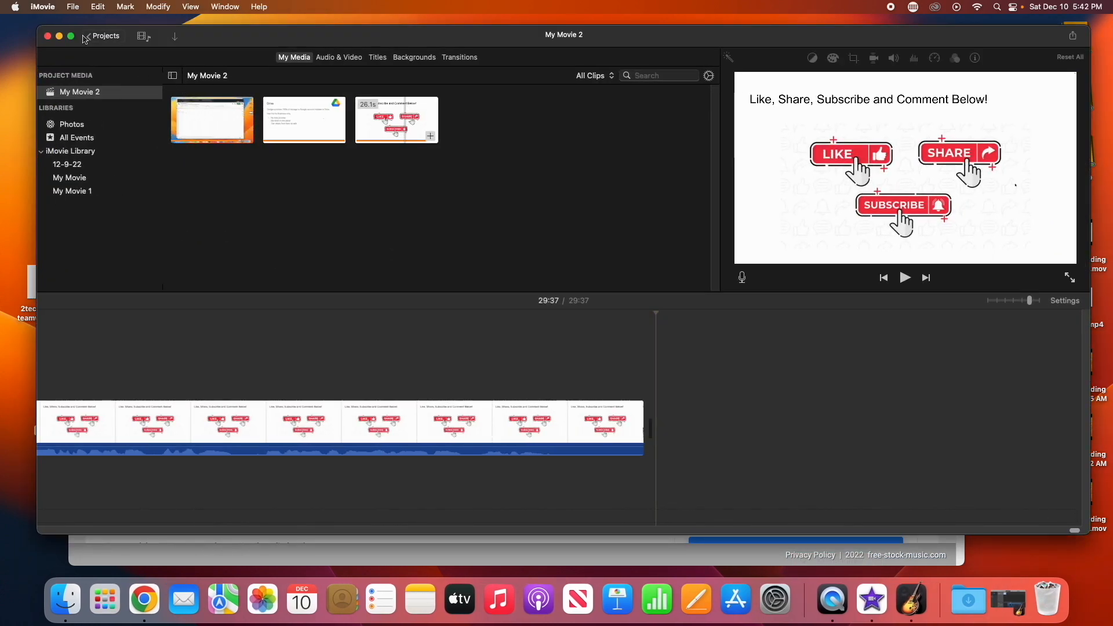
Return to the projects browser keeping the name My Movie 2, and create a new movie project
click(73, 8)
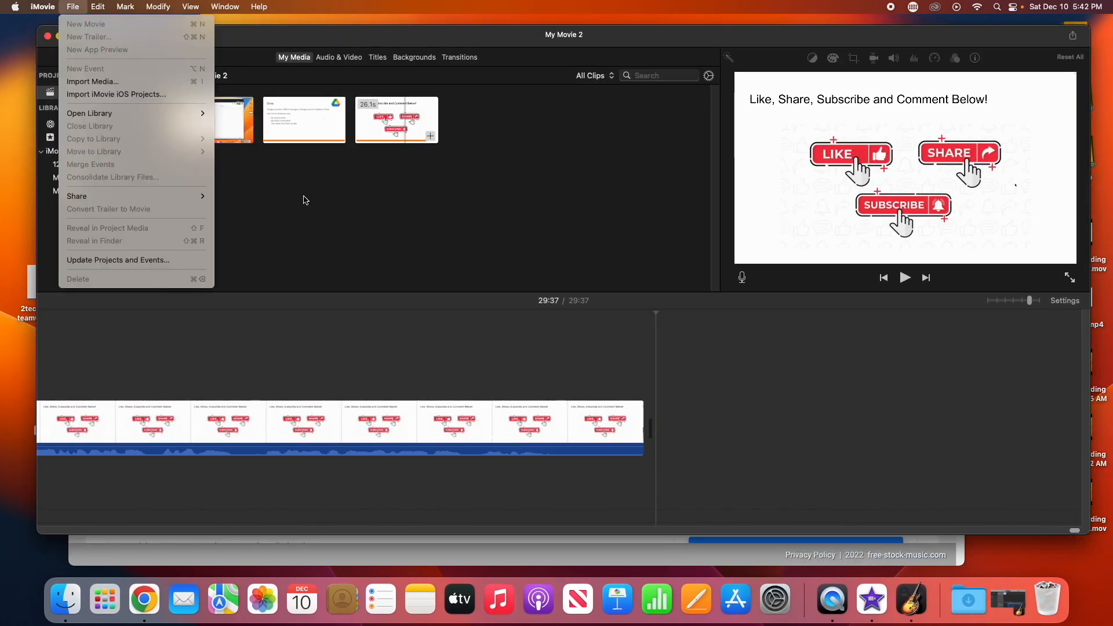
click(305, 200)
click(104, 36)
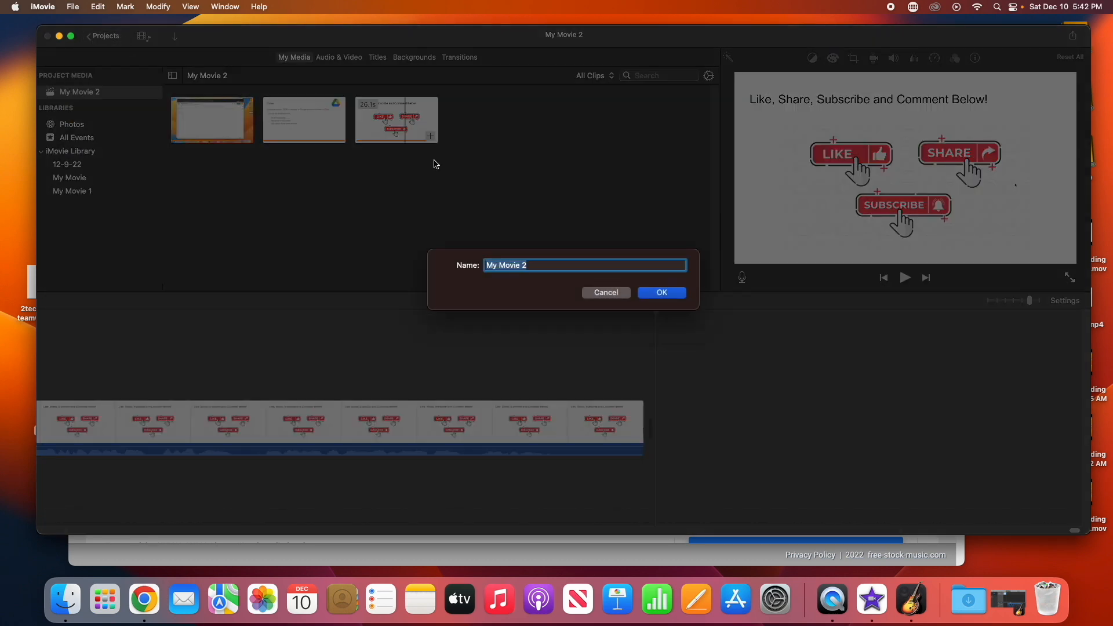
click(647, 297)
click(134, 187)
click(136, 242)
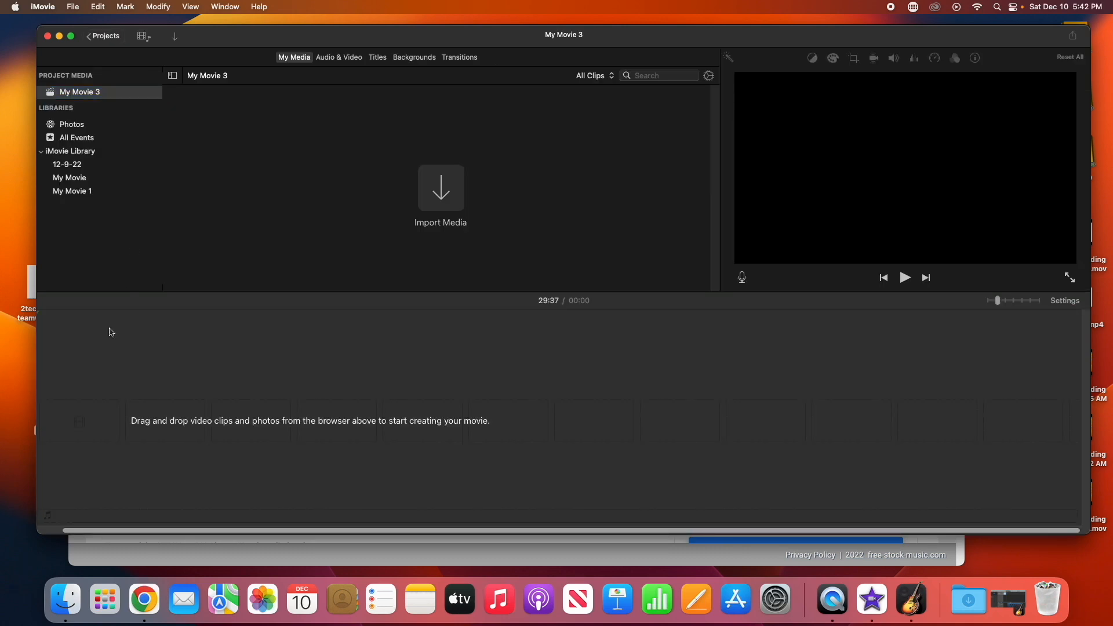
Import the Button video and the Outro Music HA YT.mp3 file from the desktop into the project media
drag(226, 40, 267, 53)
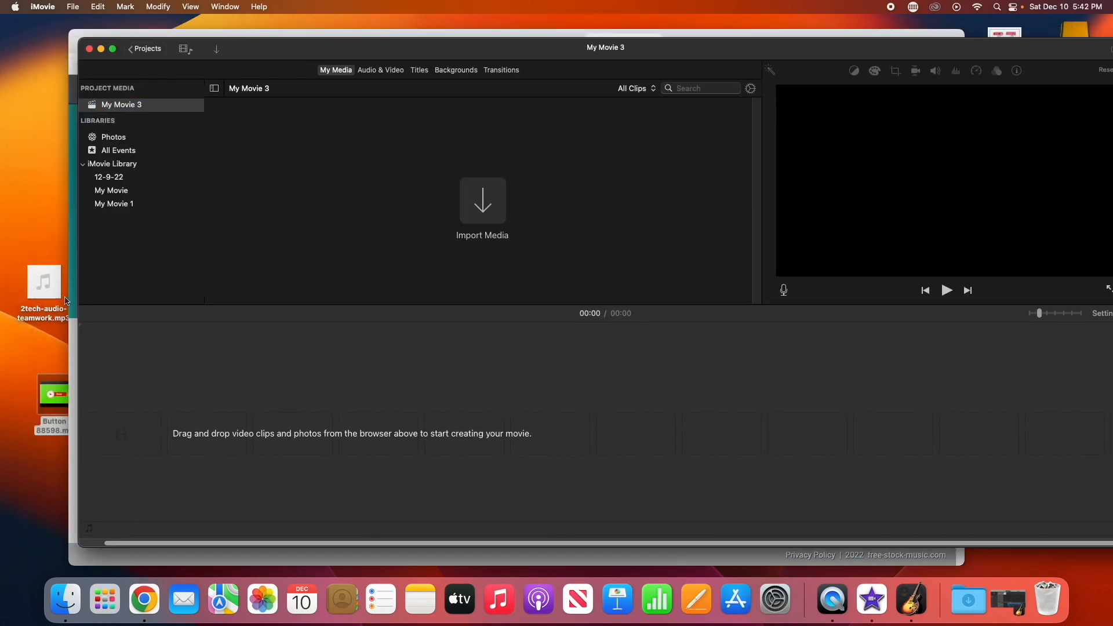
drag(53, 393, 397, 154)
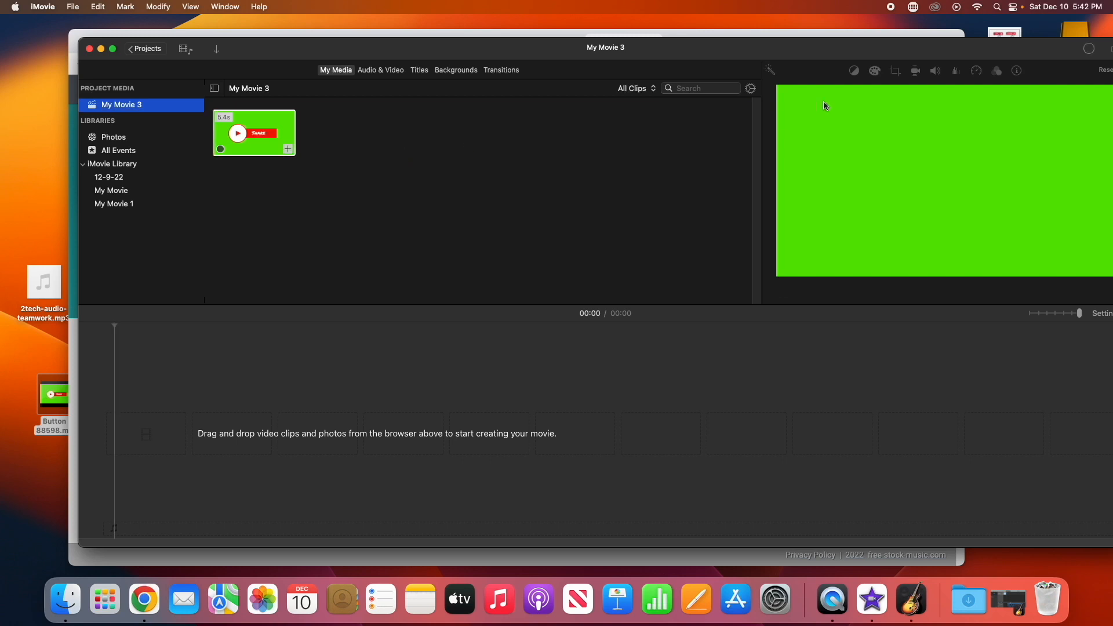
drag(929, 51, 735, 50)
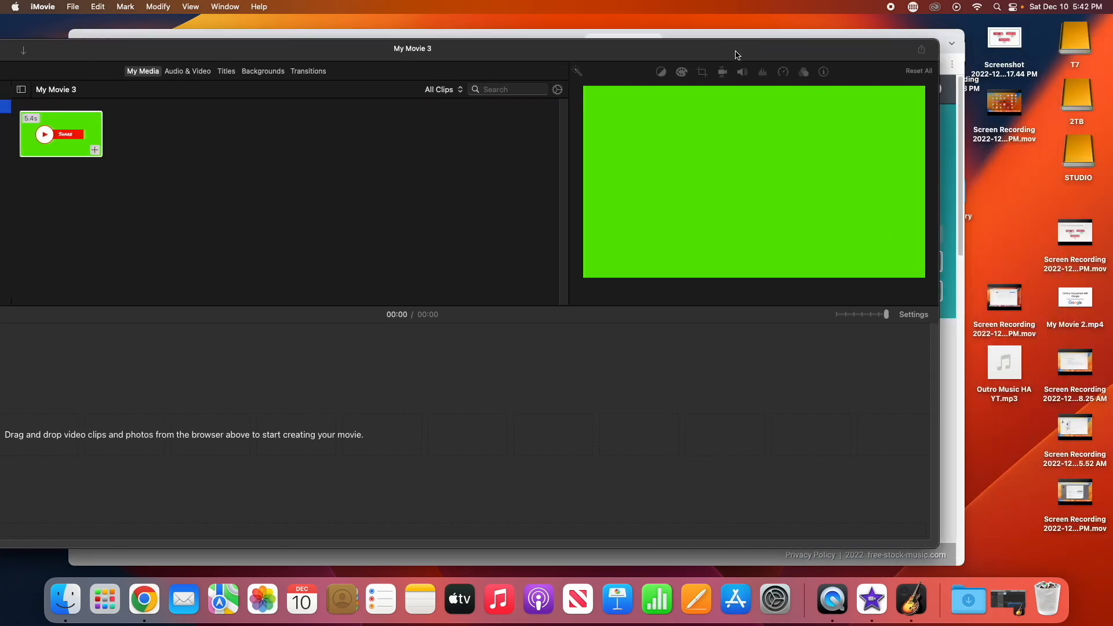
drag(1013, 356, 452, 235)
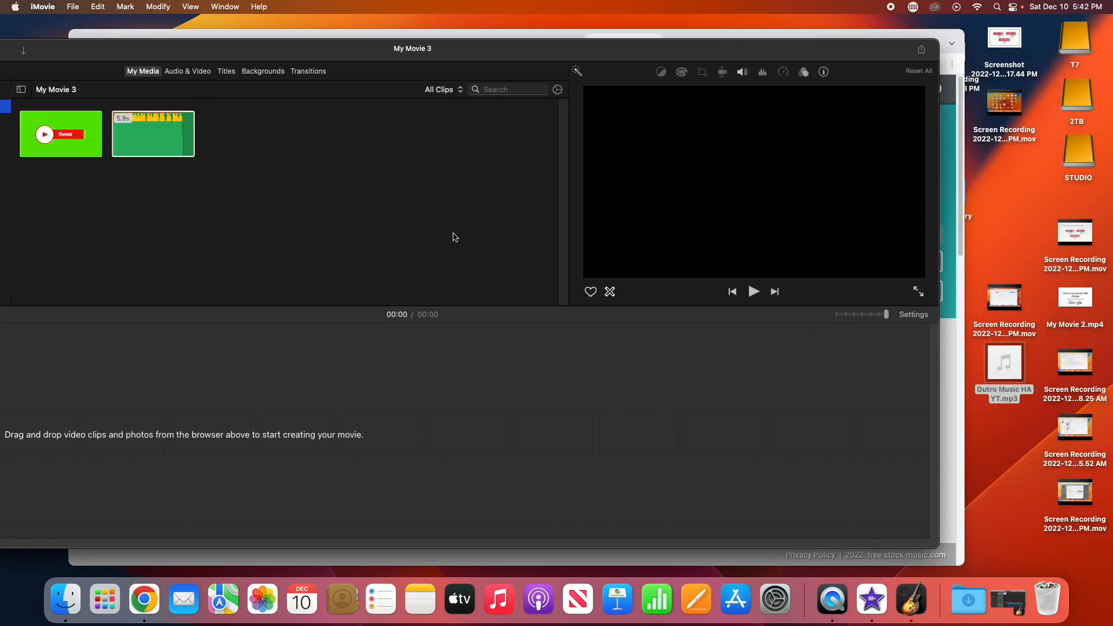
drag(628, 57, 786, 53)
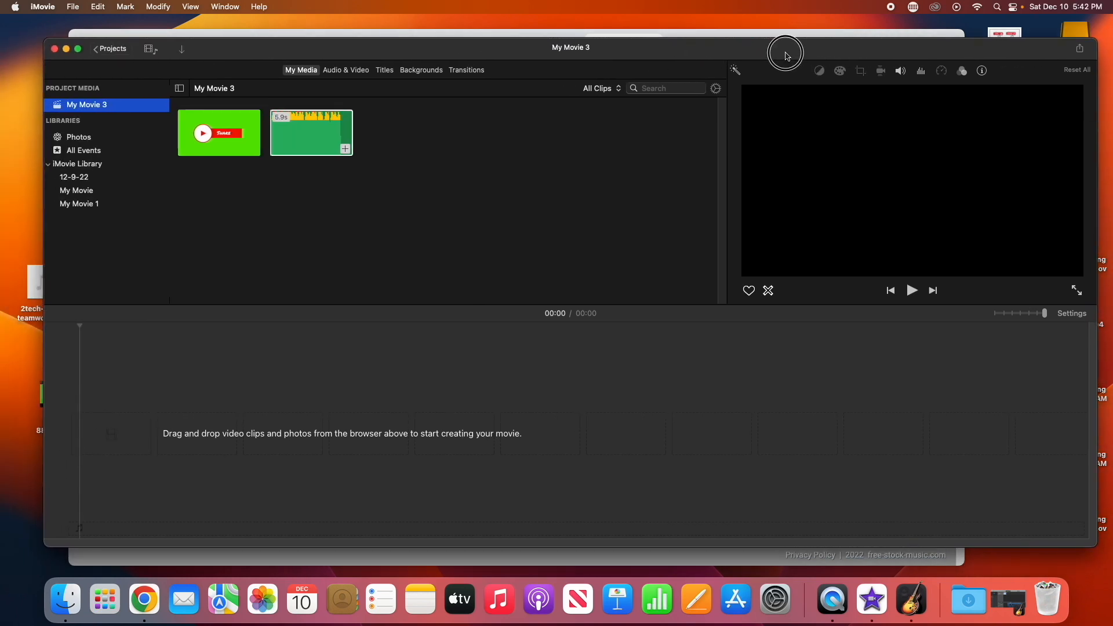
Add the Button clip to the timeline and place the outro music beneath it from the start
drag(203, 143, 76, 446)
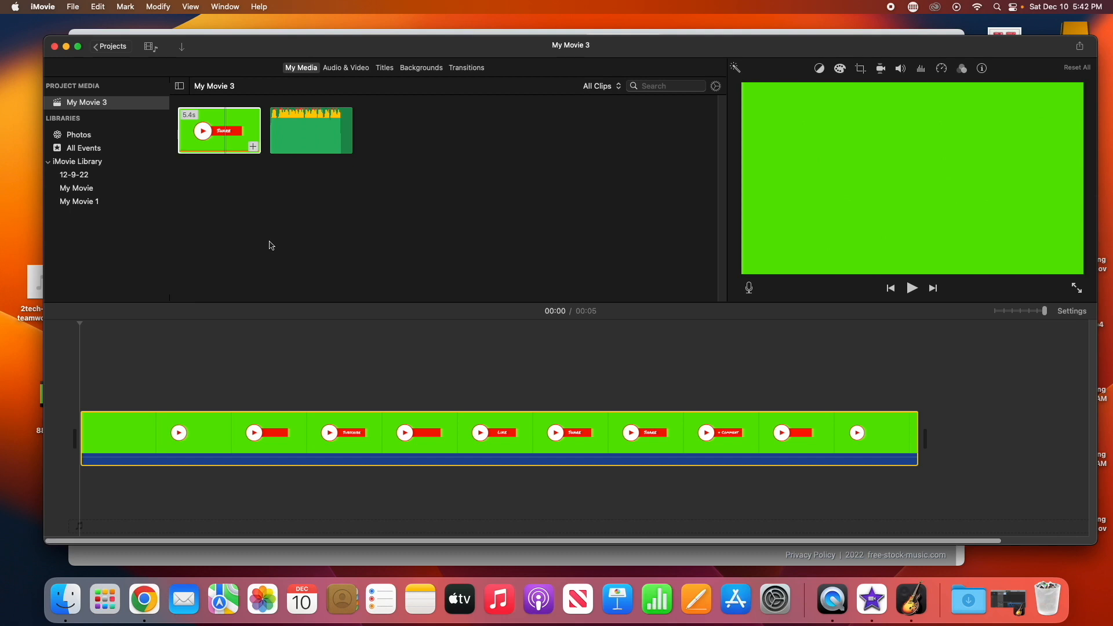
drag(307, 148, 67, 486)
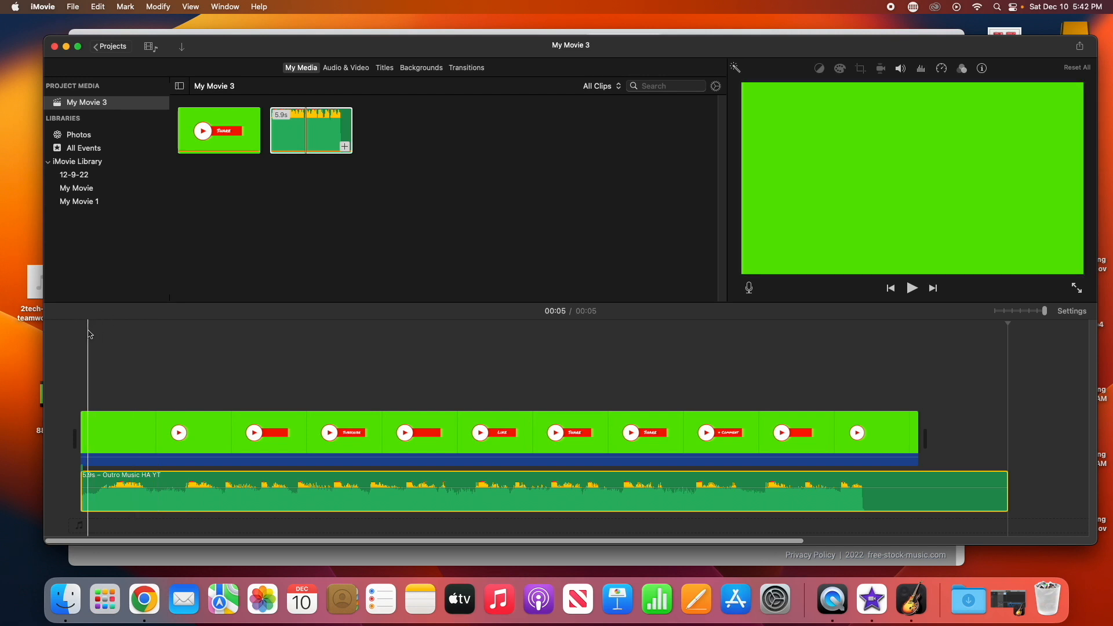
Preview the movie and add a fade-out at the end of the music clip, starting near the video's end
click(84, 332)
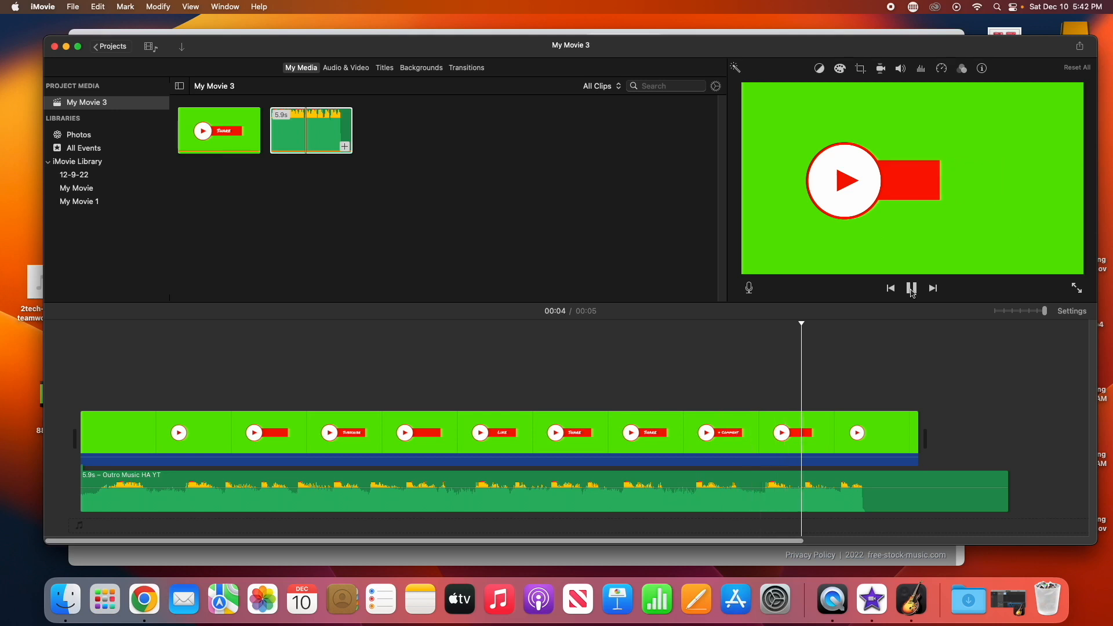
click(913, 289)
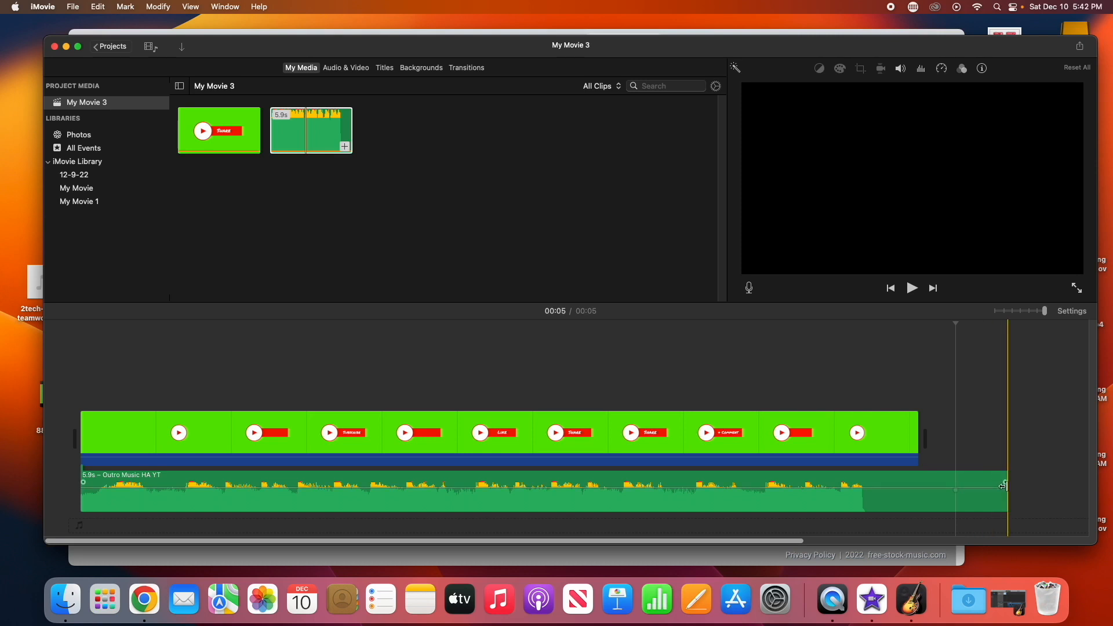
drag(1003, 482, 847, 469)
click(417, 347)
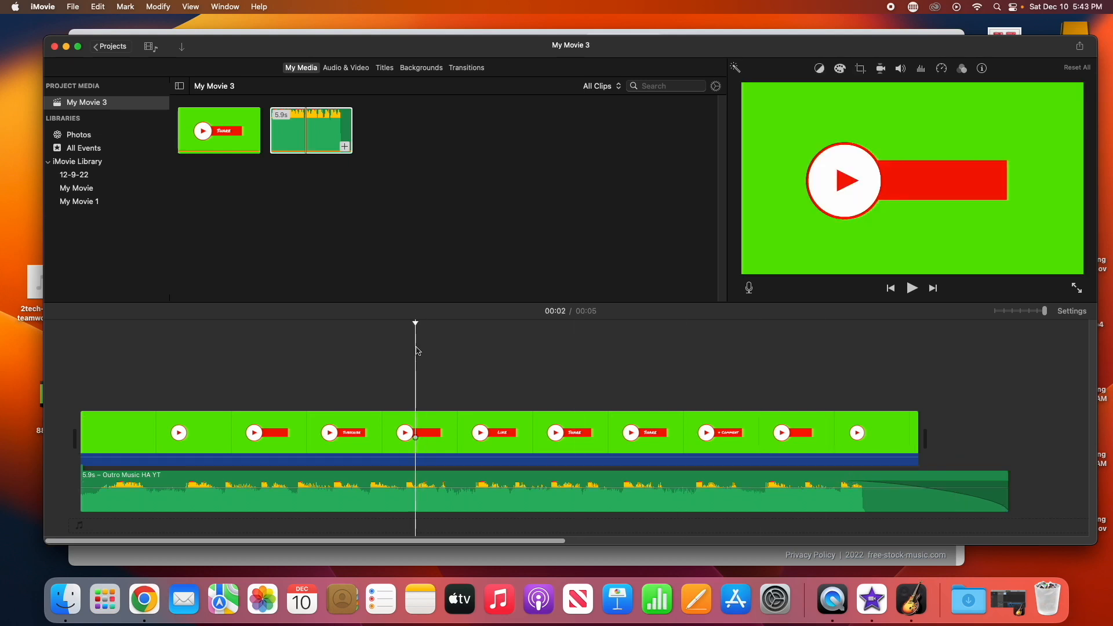
Export the movie as a file named YT, saving it to the Desktop
click(911, 288)
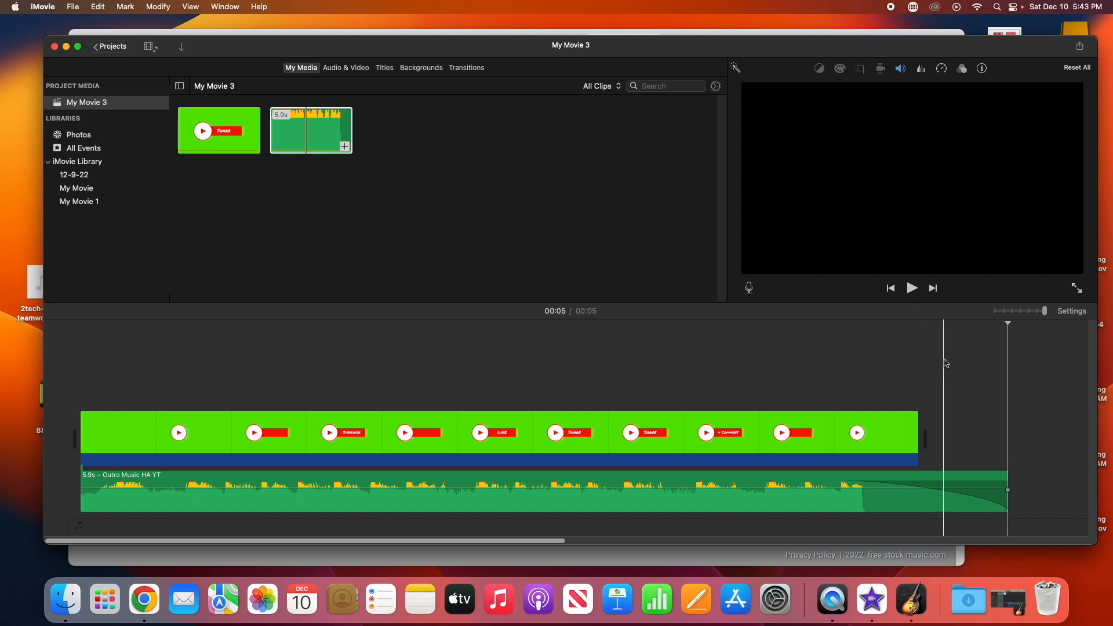
click(79, 9)
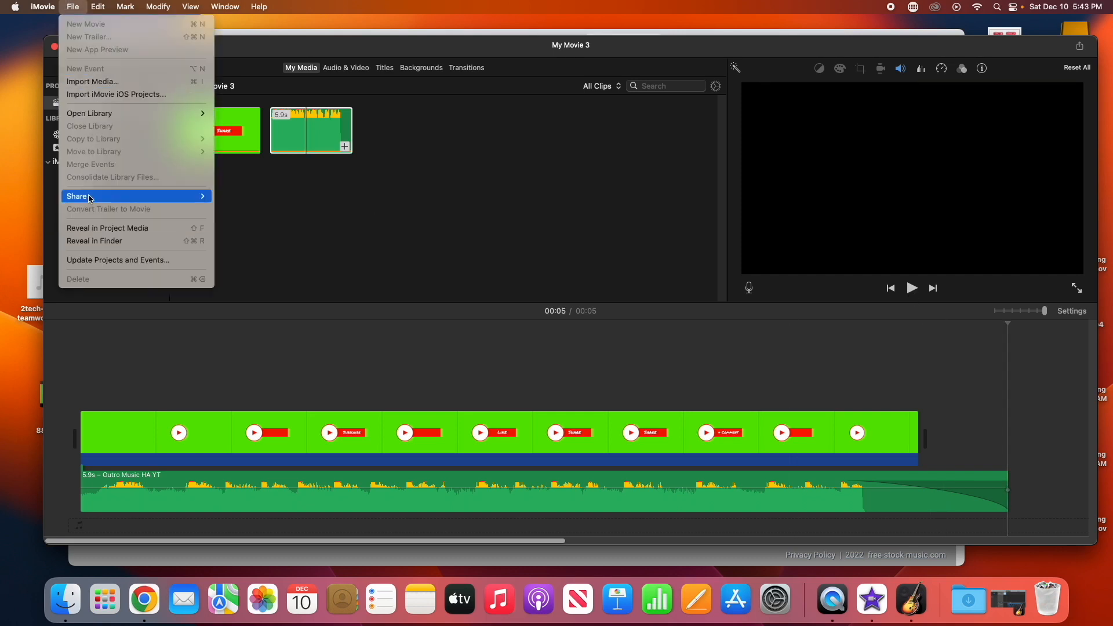
mouse_move(91, 197)
click(219, 234)
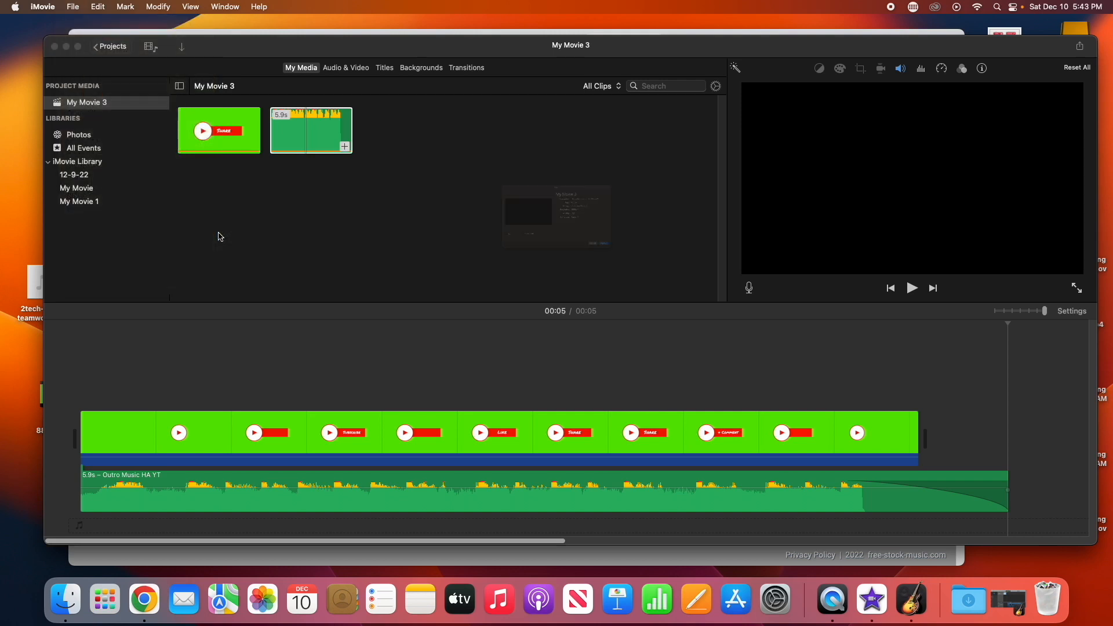
click(739, 323)
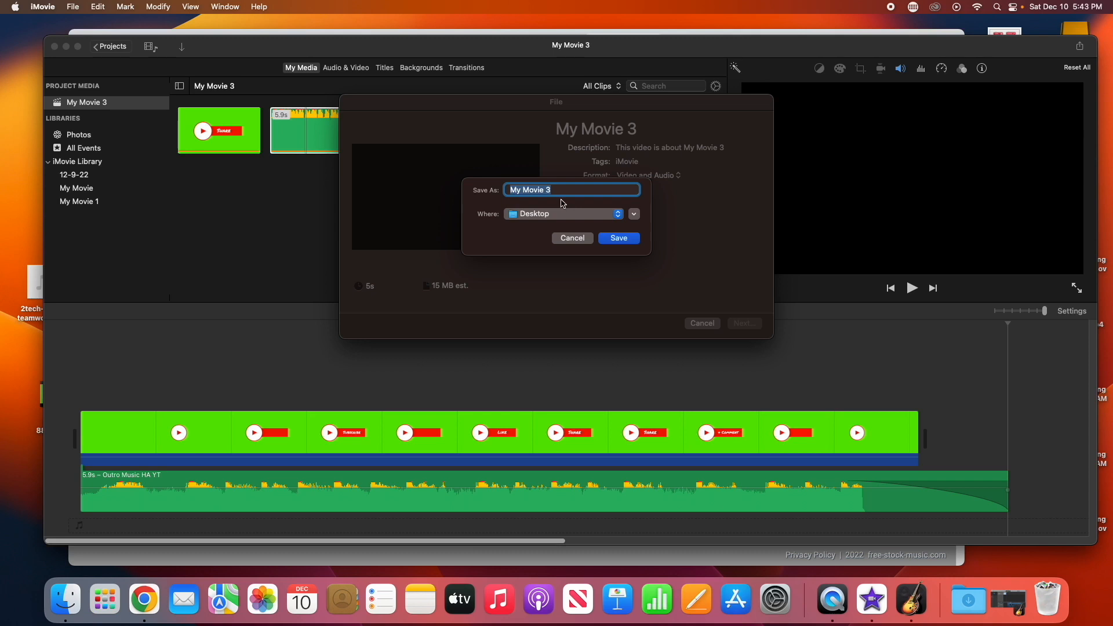
text(YT OUtro)
click(603, 238)
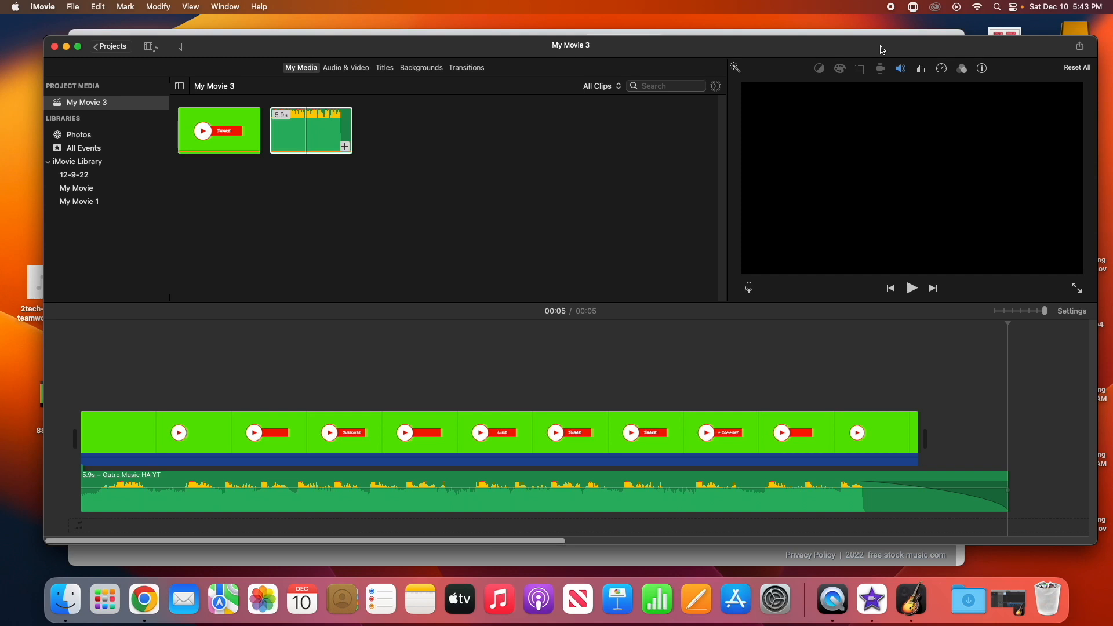
drag(882, 51, 879, 47)
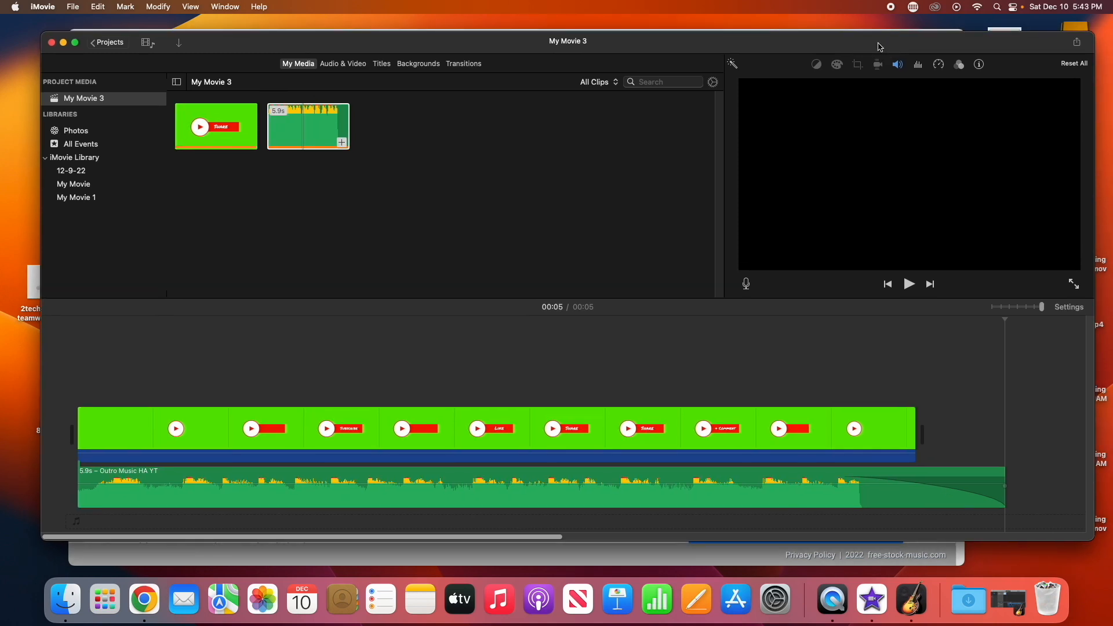